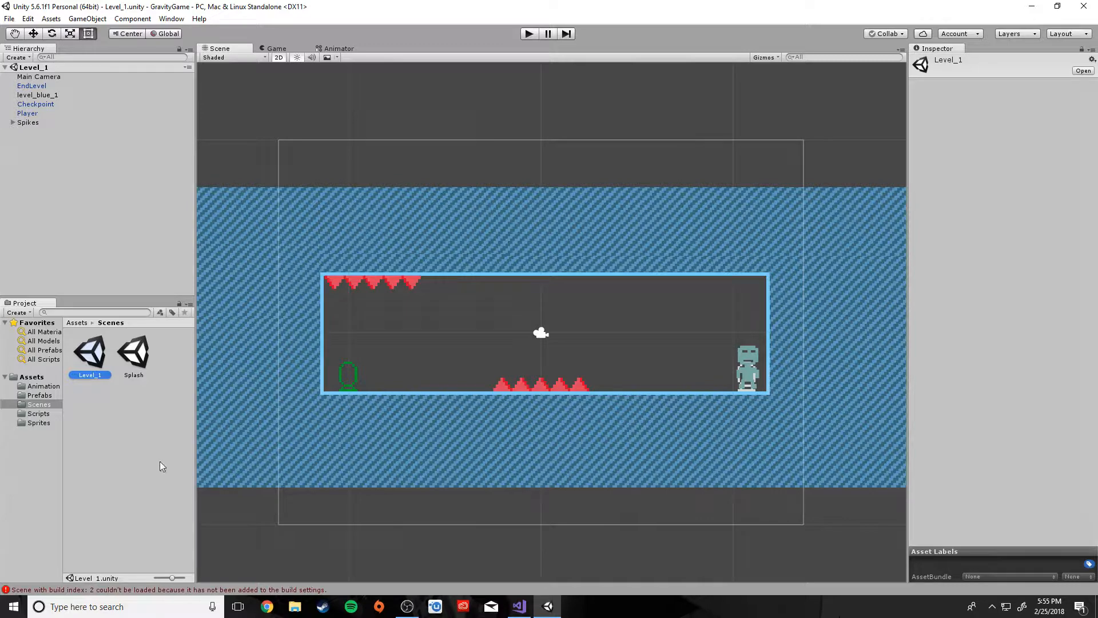
- Create a new scene named Level_2 in the Scenes folder and open it
{"action": "right_click", "coordinate": [138, 432]}
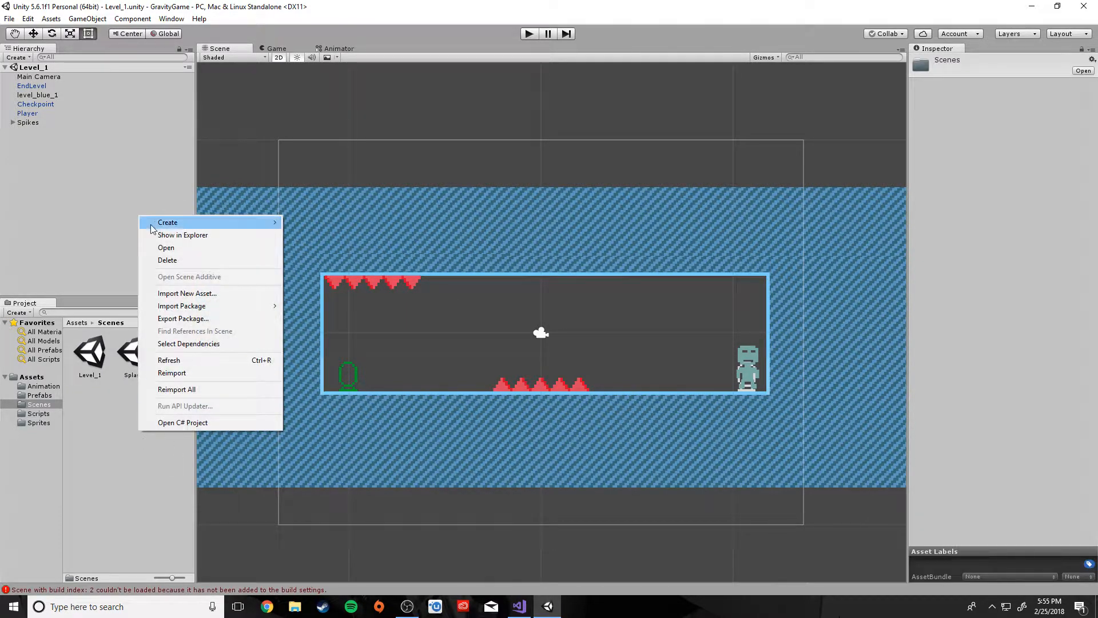
{"action": "mouse_move", "coordinate": [179, 221]}
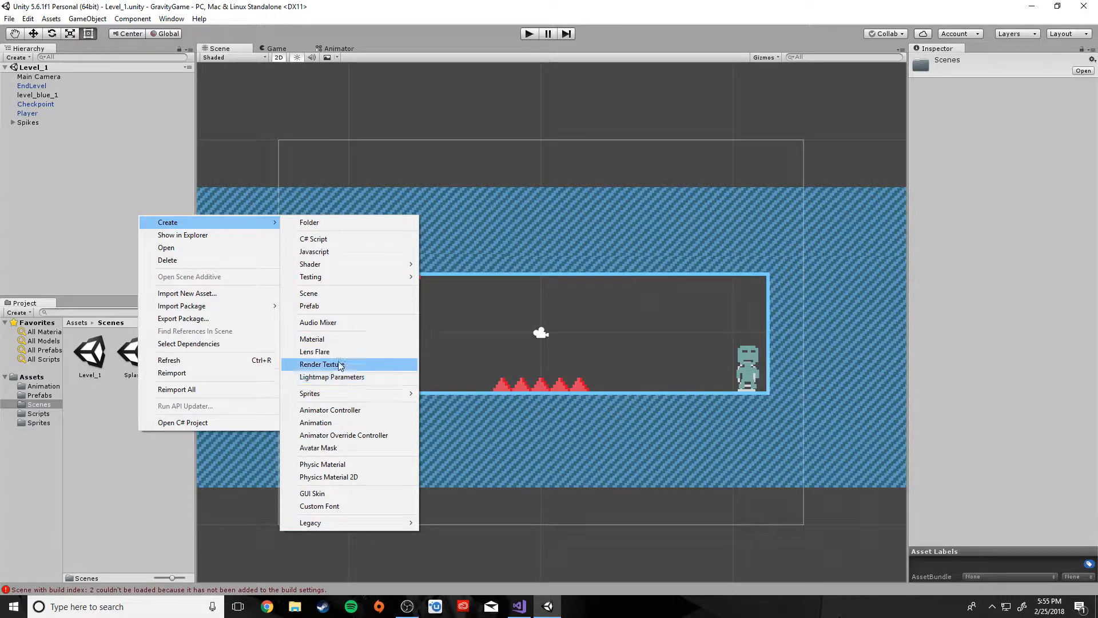
{"action": "left_click", "coordinate": [330, 296]}
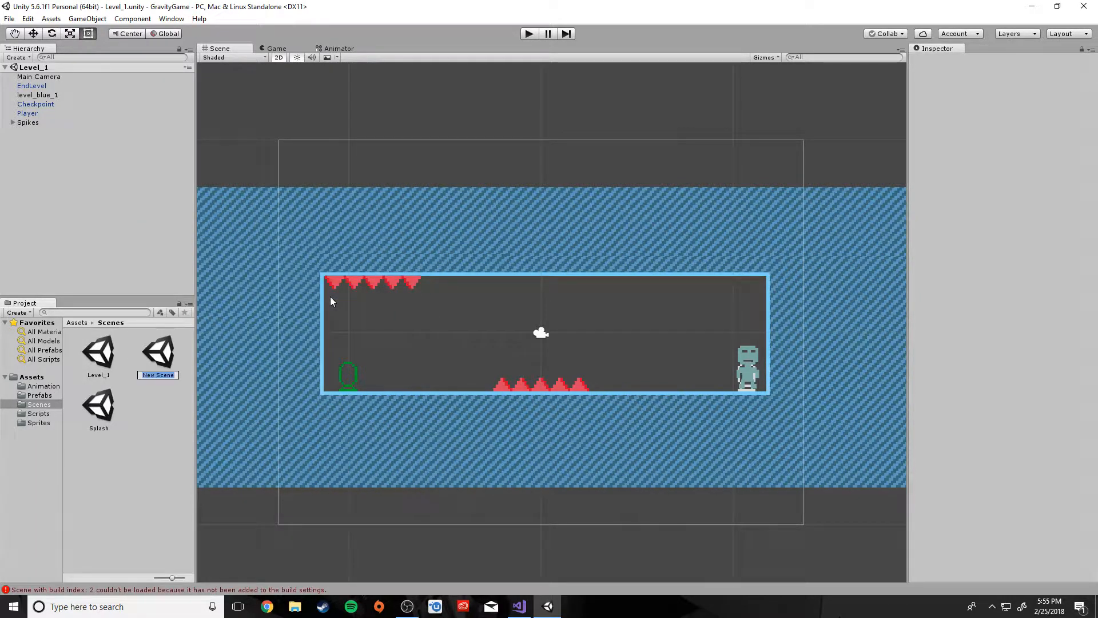
{"action": "type", "text": "Level_2"}
{"action": "key", "text": "Return"}
{"action": "double_click", "coordinate": [158, 352]}
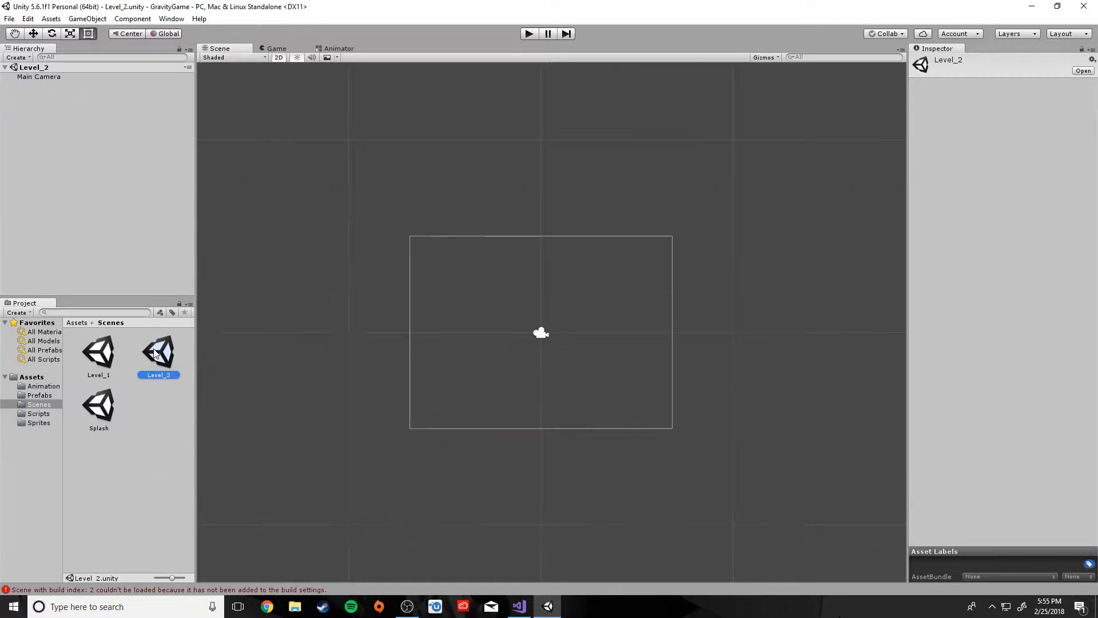
- Add the level_blue_2 sprite from the Sprites folder to the scene, roughly centred horizontally on the camera
{"action": "left_click", "coordinate": [33, 422]}
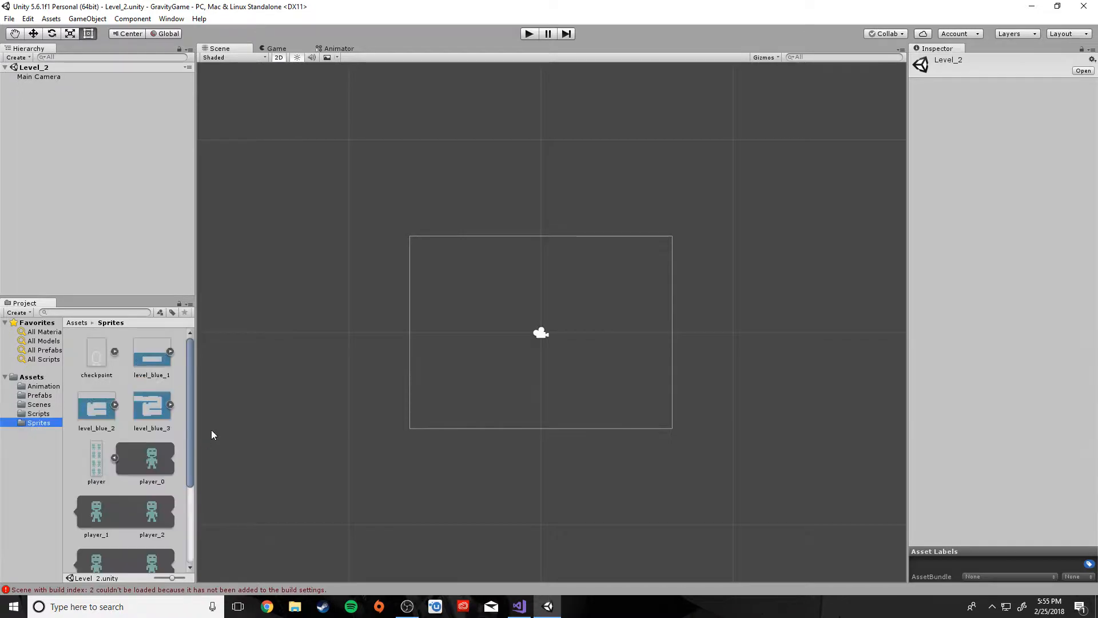
{"action": "left_click", "coordinate": [109, 414]}
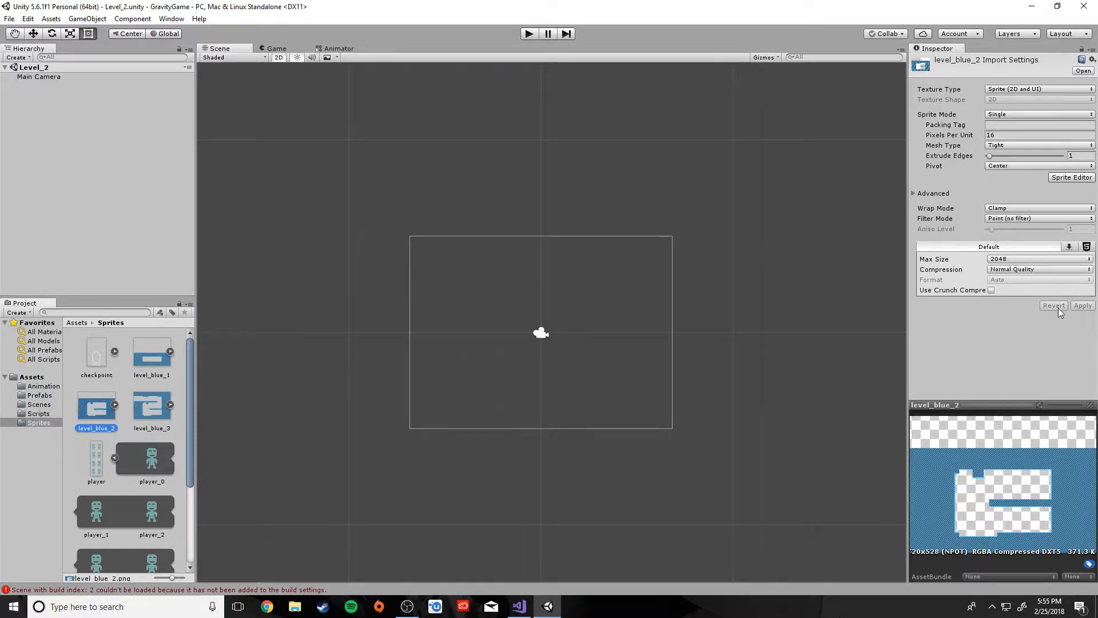
{"action": "left_click_drag", "start_coordinate": [103, 421], "coordinate": [544, 248]}
{"action": "scroll", "coordinate": [525, 394], "scroll_direction": "down", "scroll_amount": 2}
{"action": "scroll", "coordinate": [526, 395], "scroll_direction": "down", "scroll_amount": 1}
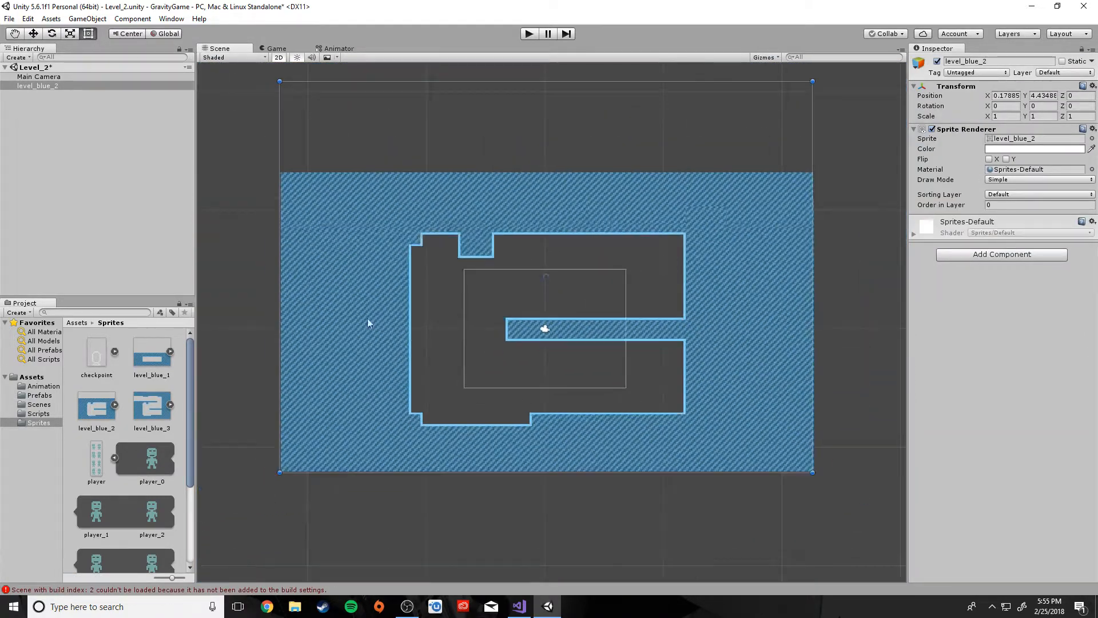
- Enlarge the Main Camera's orthographic size to about 10.06 so it frames the level's whole playable area
{"action": "left_click", "coordinate": [49, 76]}
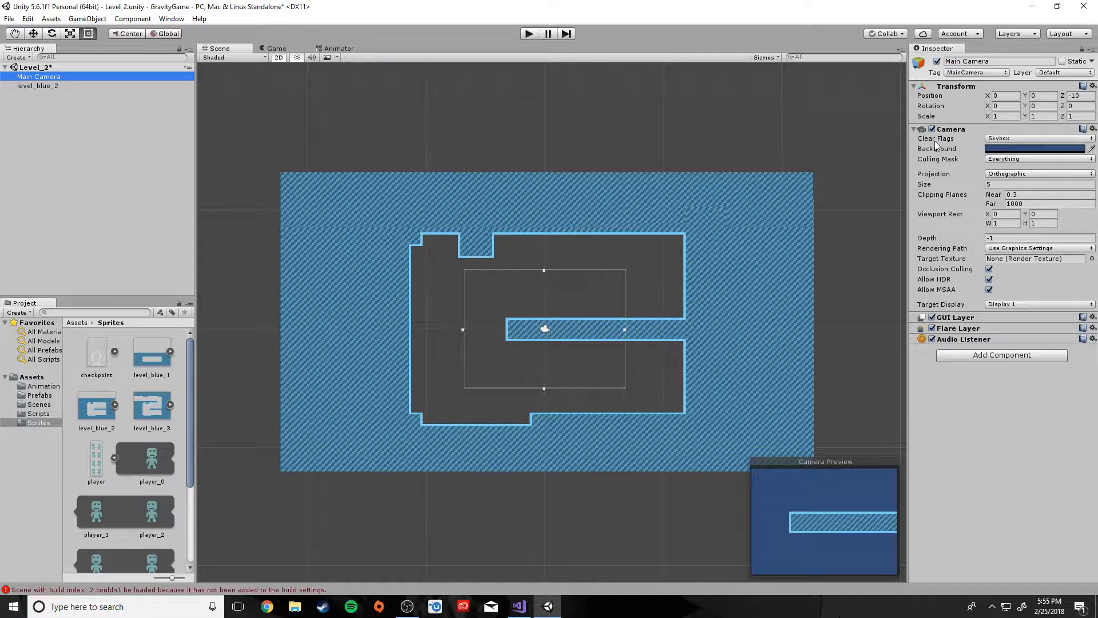
{"action": "left_click_drag", "start_coordinate": [933, 188], "coordinate": [887, 196]}
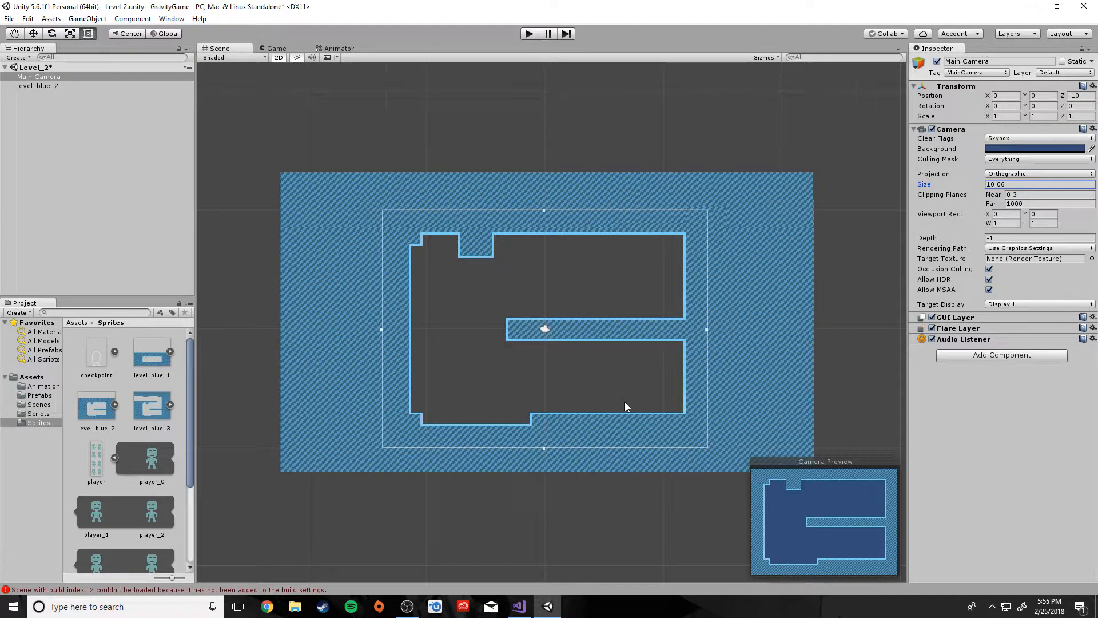
{"action": "scroll", "coordinate": [625, 403], "scroll_direction": "up", "scroll_amount": 4}
{"action": "scroll", "coordinate": [626, 406], "scroll_direction": "down", "scroll_amount": 1}
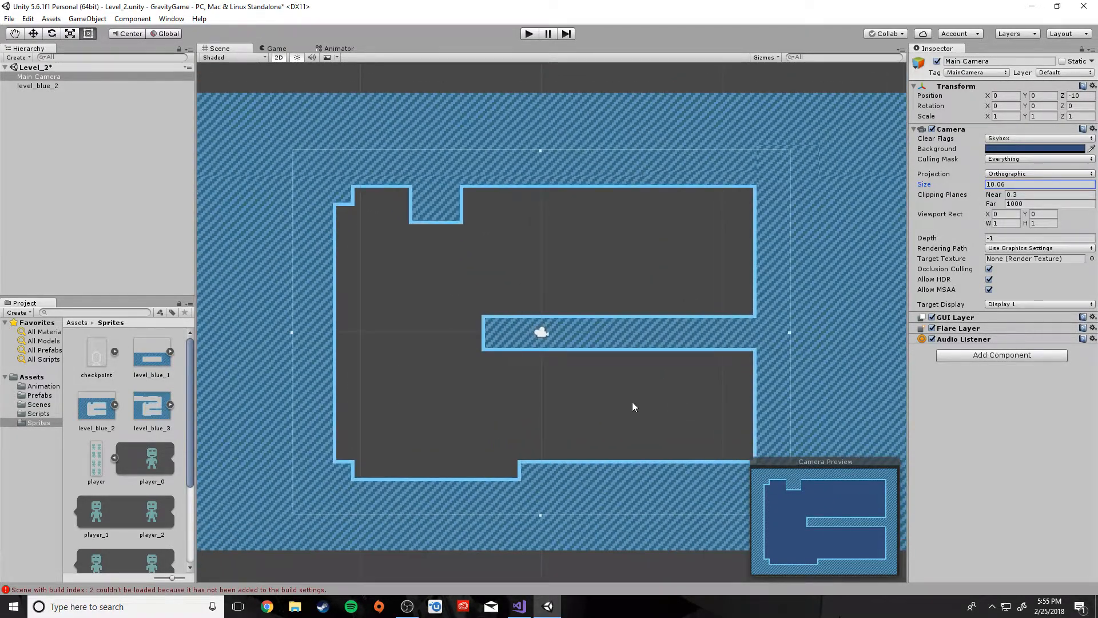
- Place Checkpoint and Player prefabs in the level's lower-right corner, another Checkpoint on the middle ledge's left end, and EndLevel on its right end
{"action": "left_click", "coordinate": [40, 395]}
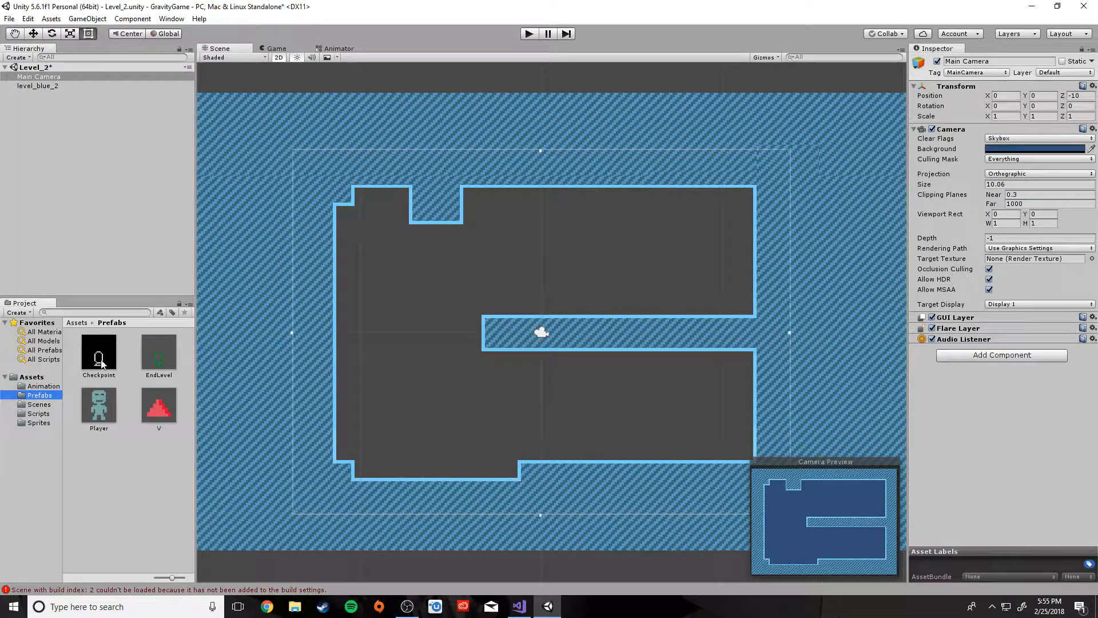
{"action": "left_click_drag", "start_coordinate": [101, 364], "coordinate": [739, 436]}
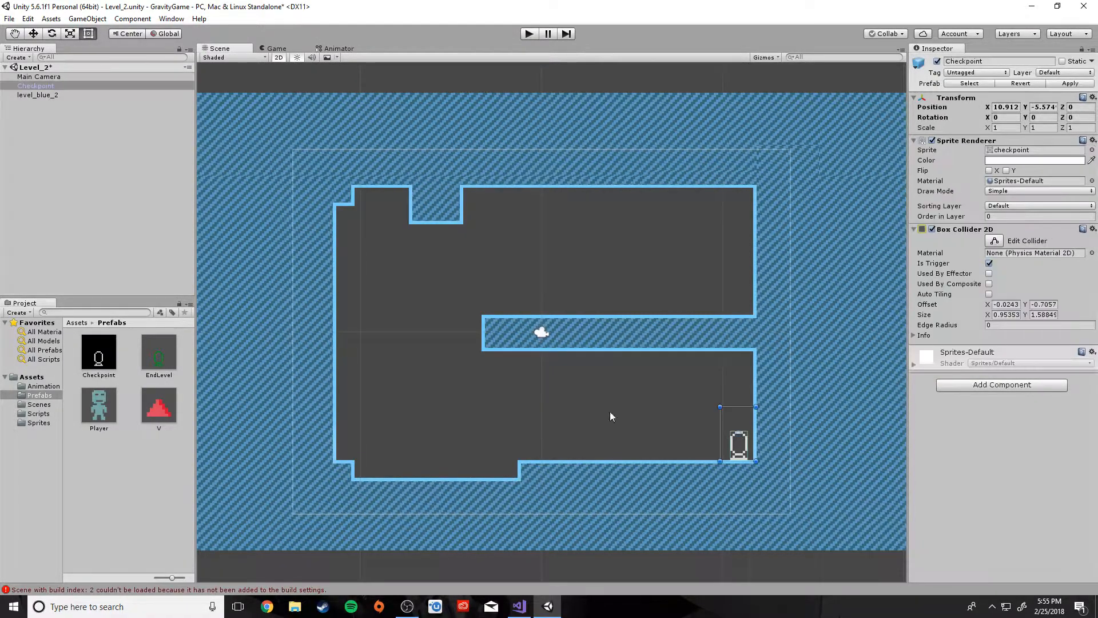
{"action": "left_click_drag", "start_coordinate": [98, 406], "coordinate": [738, 437]}
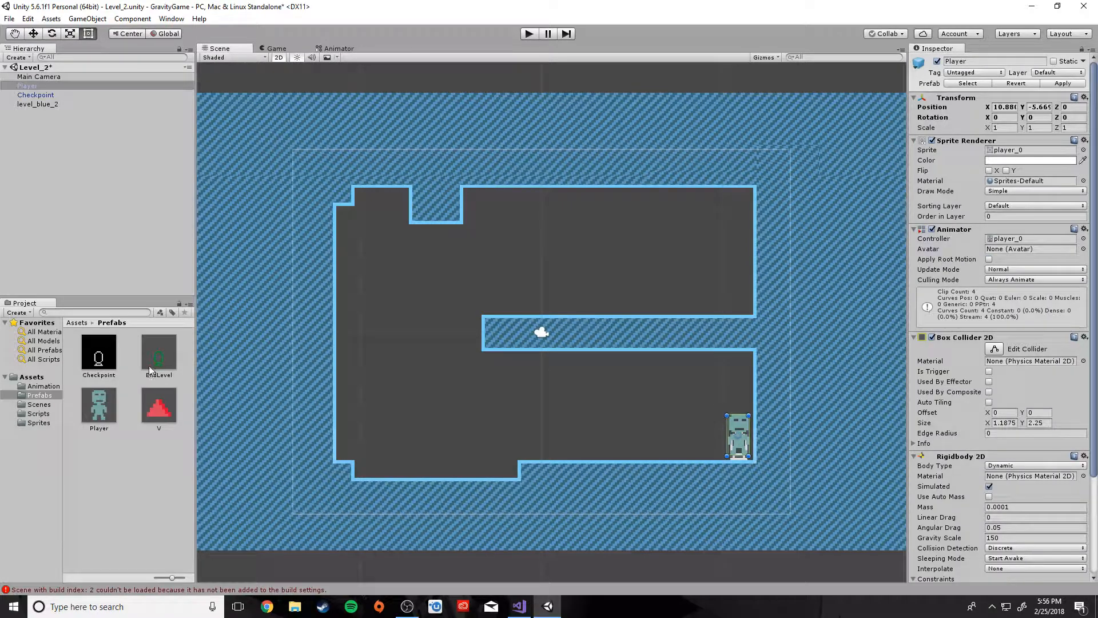
{"action": "left_click_drag", "start_coordinate": [98, 359], "coordinate": [499, 294]}
{"action": "left_click_drag", "start_coordinate": [159, 354], "coordinate": [739, 293]}
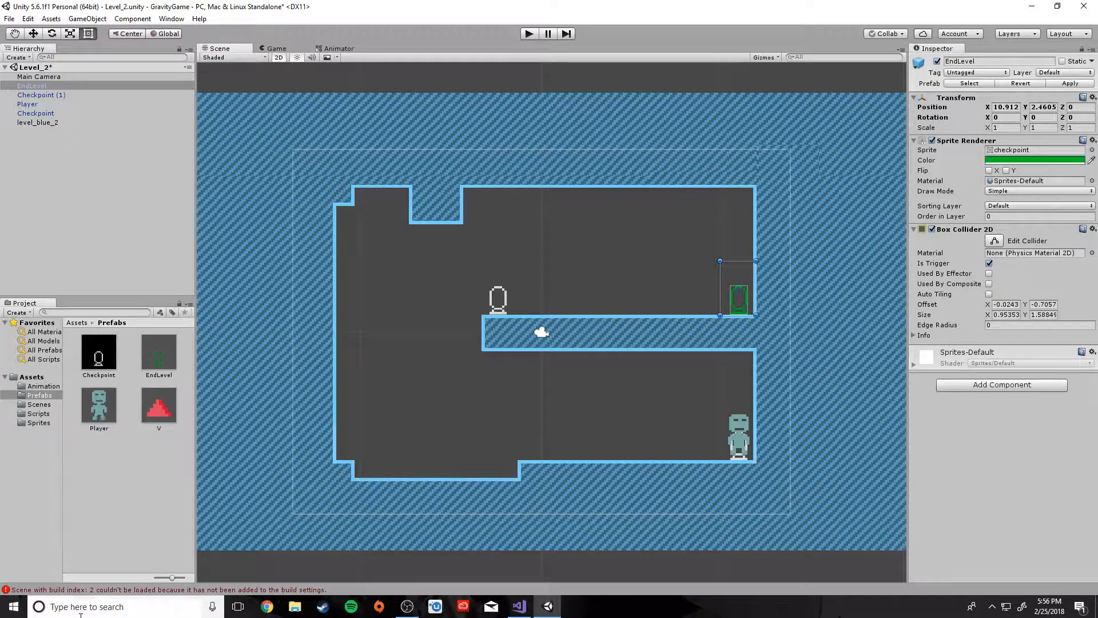
- Clear the error messages from the console and close it
{"action": "left_click", "coordinate": [67, 590]}
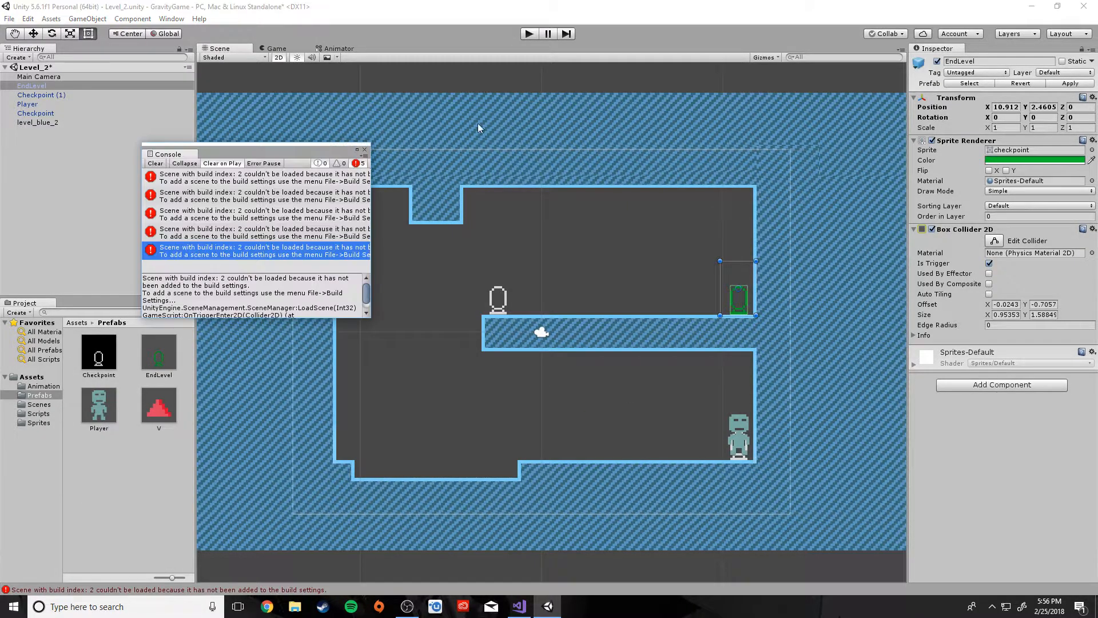
{"action": "left_click", "coordinate": [155, 163]}
{"action": "left_click", "coordinate": [364, 150]}
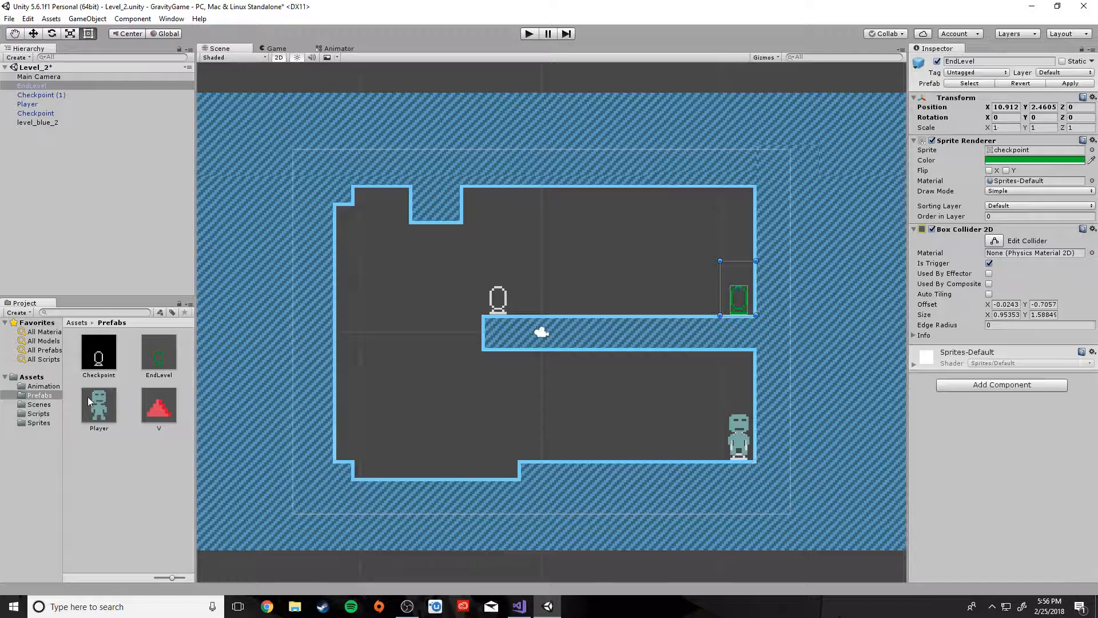
- Place a V spike prefab on the lower pit's floor against its right wall, at about X -1.84, Y -7.59
{"action": "left_click_drag", "start_coordinate": [153, 415], "coordinate": [505, 471]}
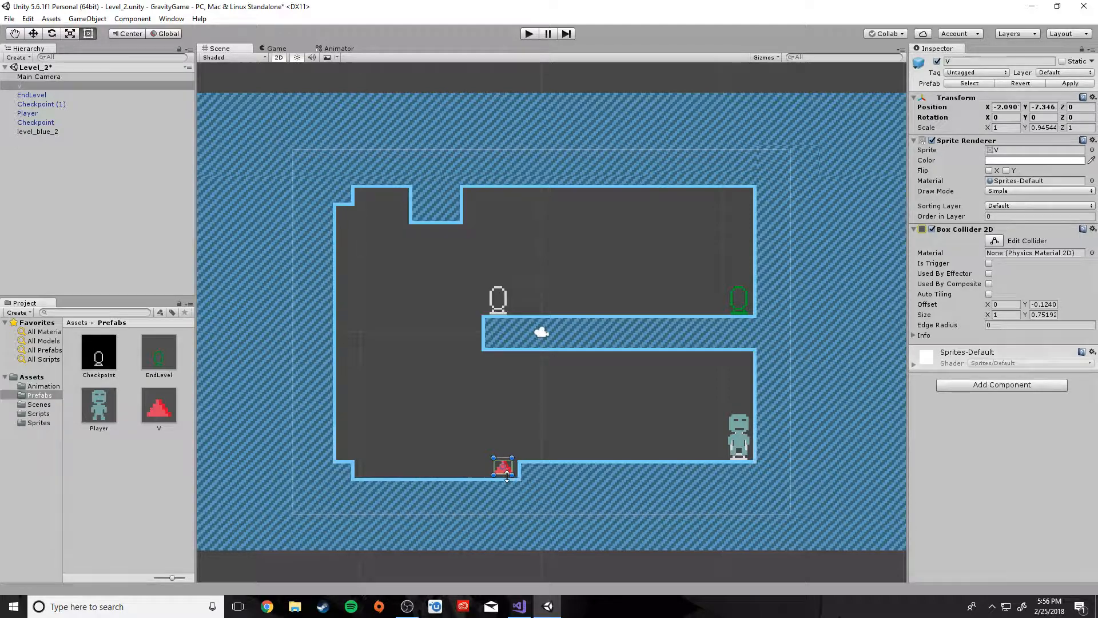
{"action": "scroll", "coordinate": [529, 492], "scroll_direction": "up", "scroll_amount": 4}
{"action": "middle_click_drag", "start_coordinate": [530, 492], "coordinate": [589, 302]}
{"action": "scroll", "coordinate": [578, 399], "scroll_direction": "up", "scroll_amount": 5}
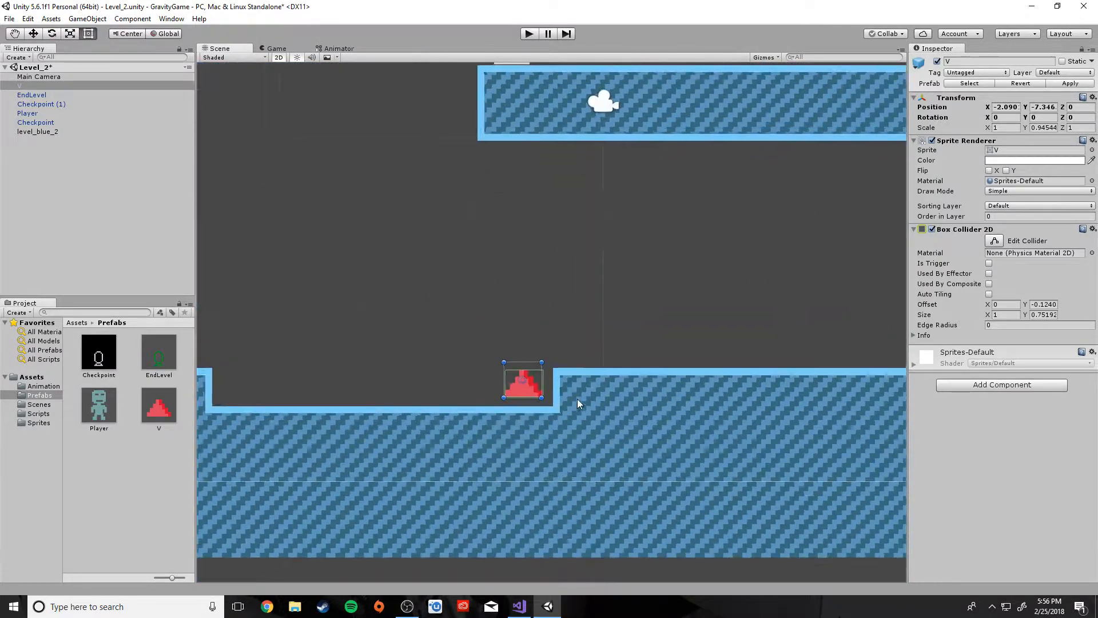
{"action": "middle_click_drag", "start_coordinate": [557, 462], "coordinate": [578, 497]}
{"action": "left_click_drag", "start_coordinate": [556, 433], "coordinate": [564, 442]}
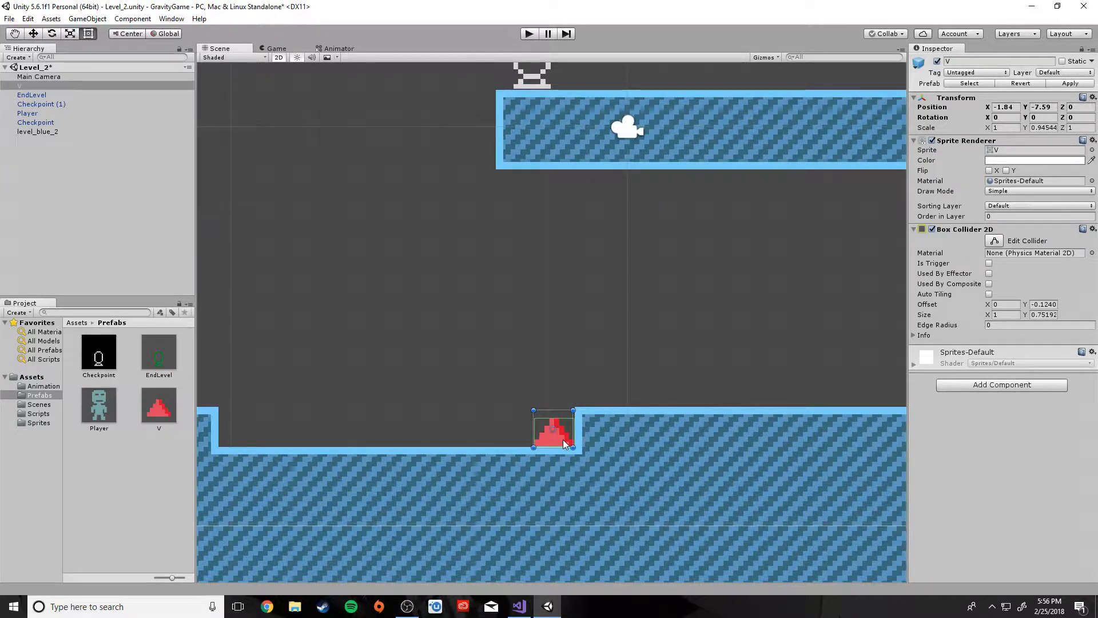
- Duplicate the spike eight times, placing the copies side by side leftward from X -2.84 to X -9.84 to fill the pit floor
{"action": "left_click", "coordinate": [633, 356]}
{"action": "left_click", "coordinate": [564, 441]}
{"action": "key", "text": "ctrl+d"}
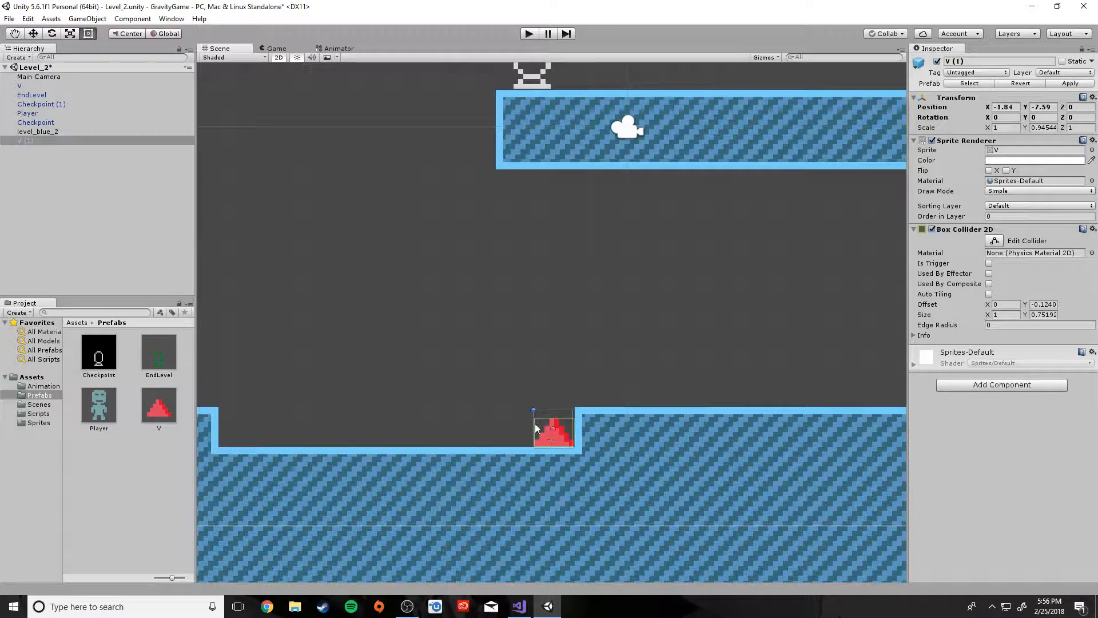
{"action": "left_click_drag", "start_coordinate": [578, 414], "coordinate": [544, 414]}
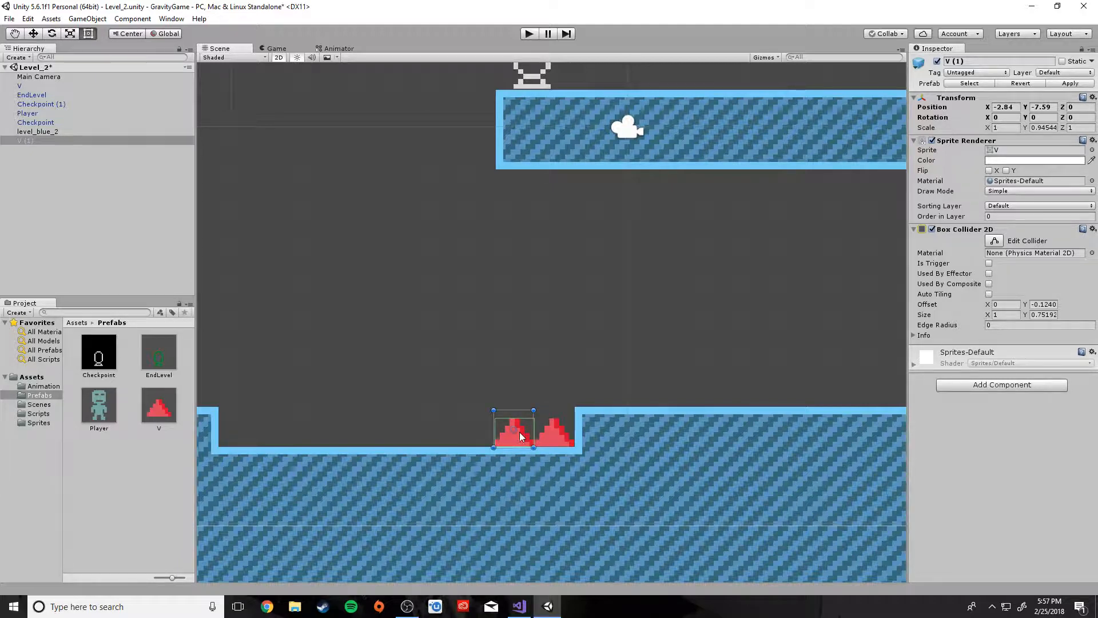
{"action": "key", "text": "ctrl+d"}
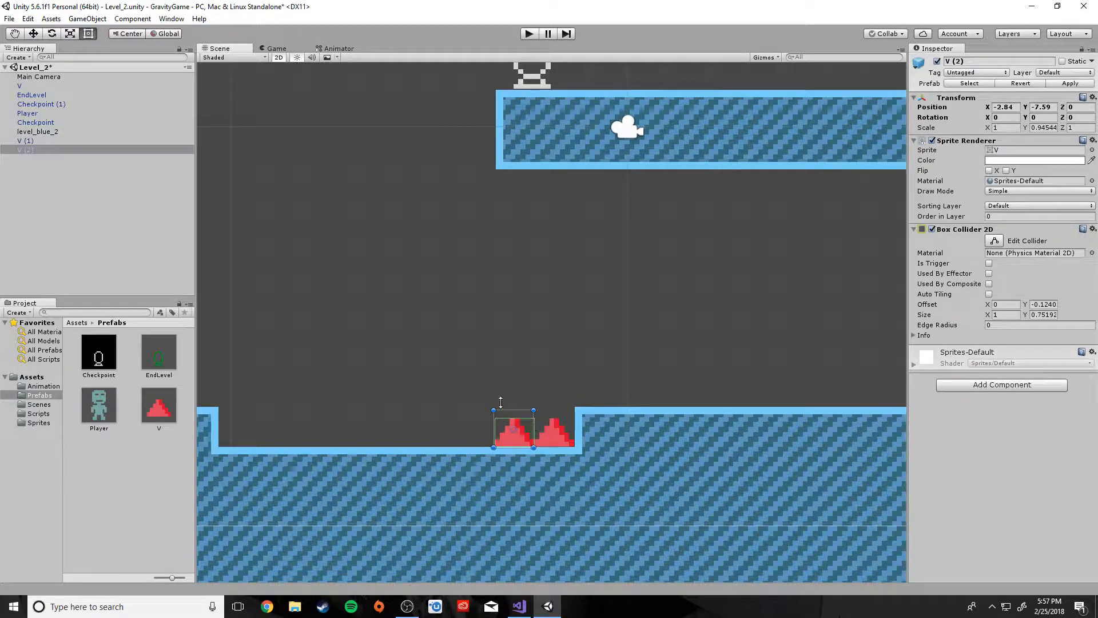
{"action": "left_click_drag", "start_coordinate": [530, 417], "coordinate": [479, 417]}
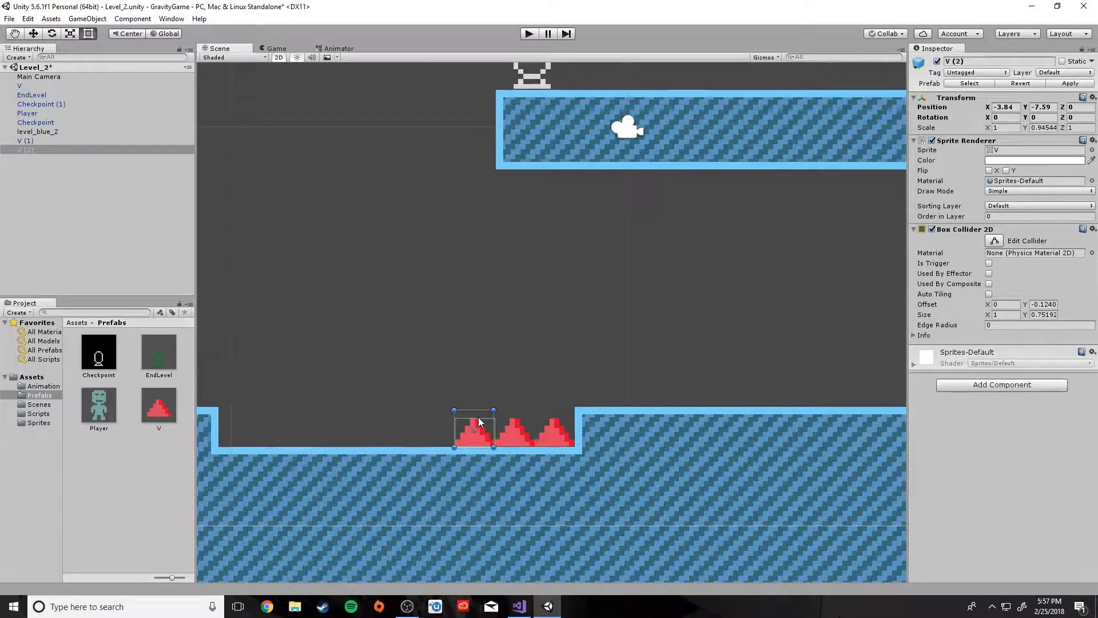
{"action": "key", "text": "ctrl+d"}
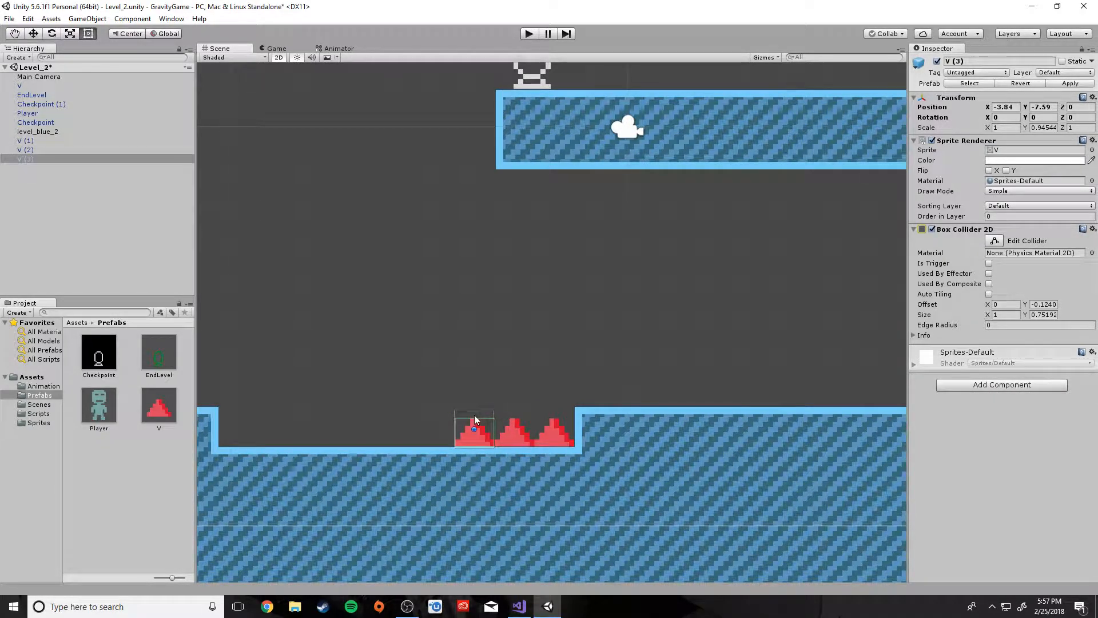
{"action": "left_click_drag", "start_coordinate": [487, 413], "coordinate": [457, 414]}
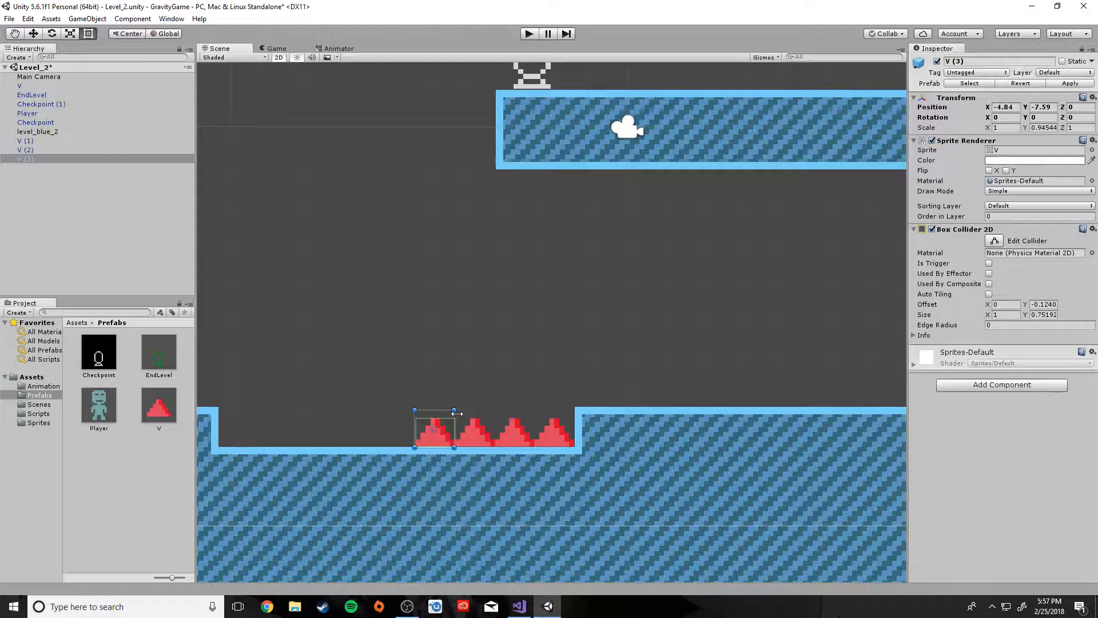
{"action": "key", "text": "ctrl+d"}
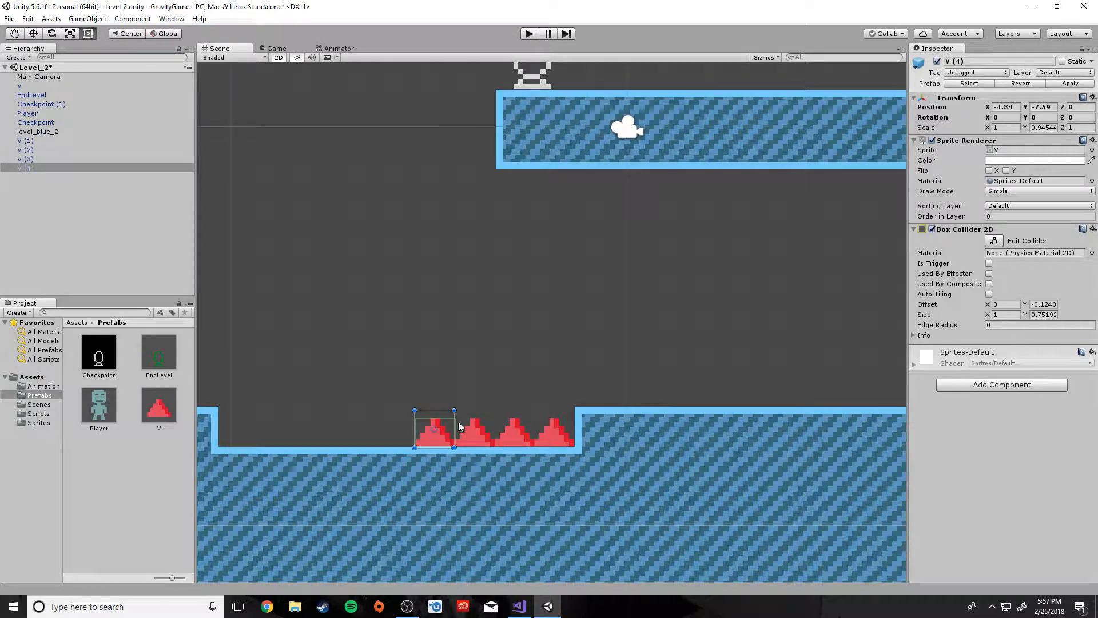
{"action": "left_click_drag", "start_coordinate": [454, 417], "coordinate": [397, 414]}
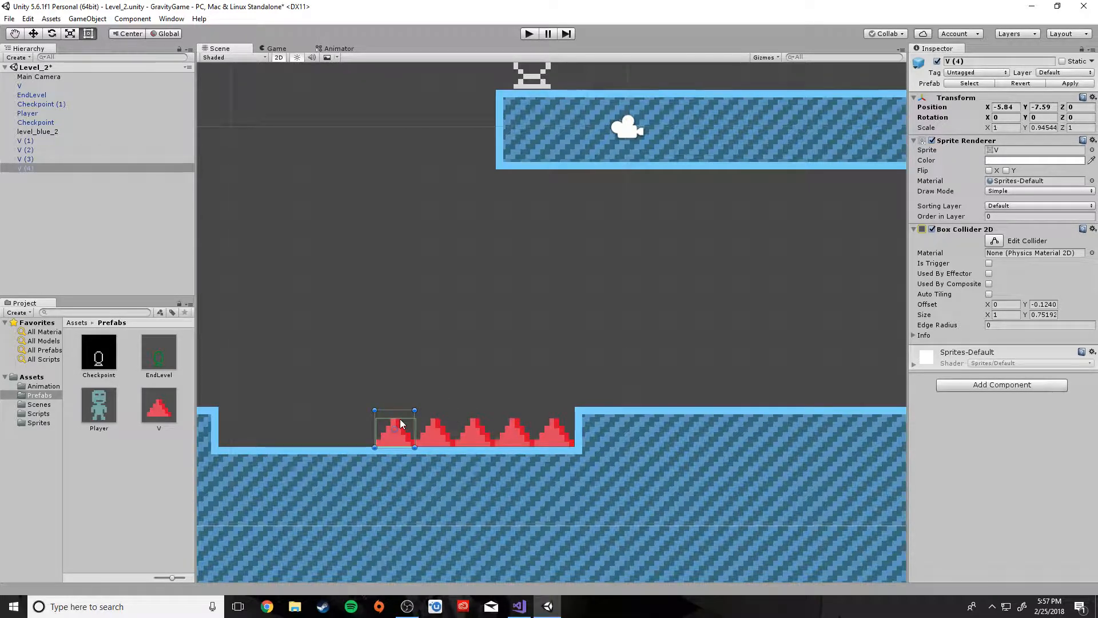
{"action": "key", "text": "ctrl+d"}
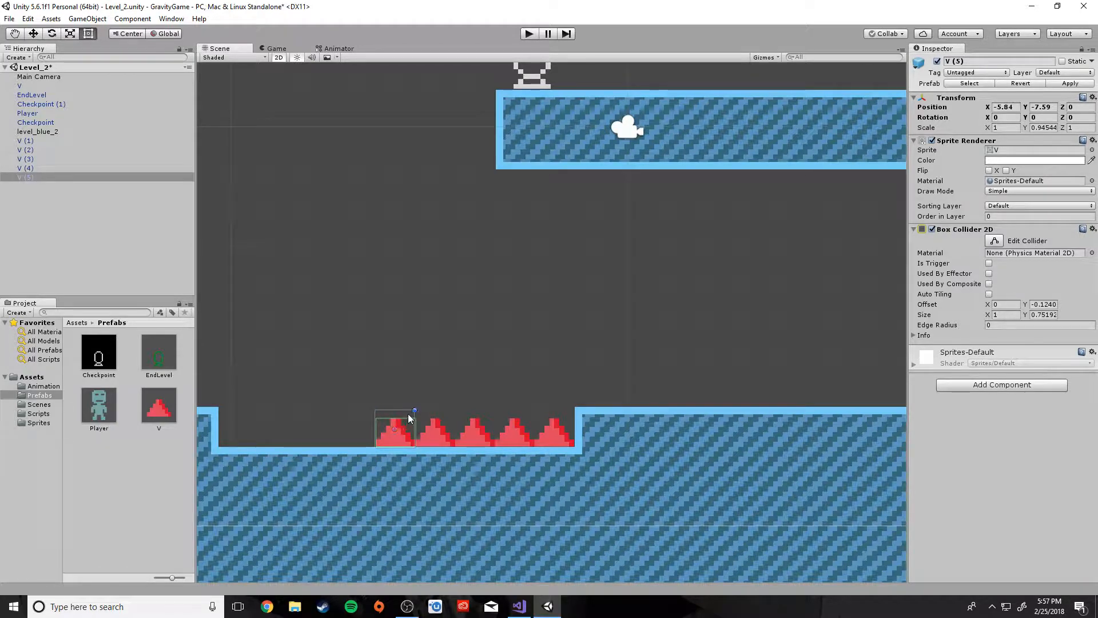
{"action": "left_click_drag", "start_coordinate": [399, 413], "coordinate": [356, 413]}
{"action": "key", "text": "ctrl+d"}
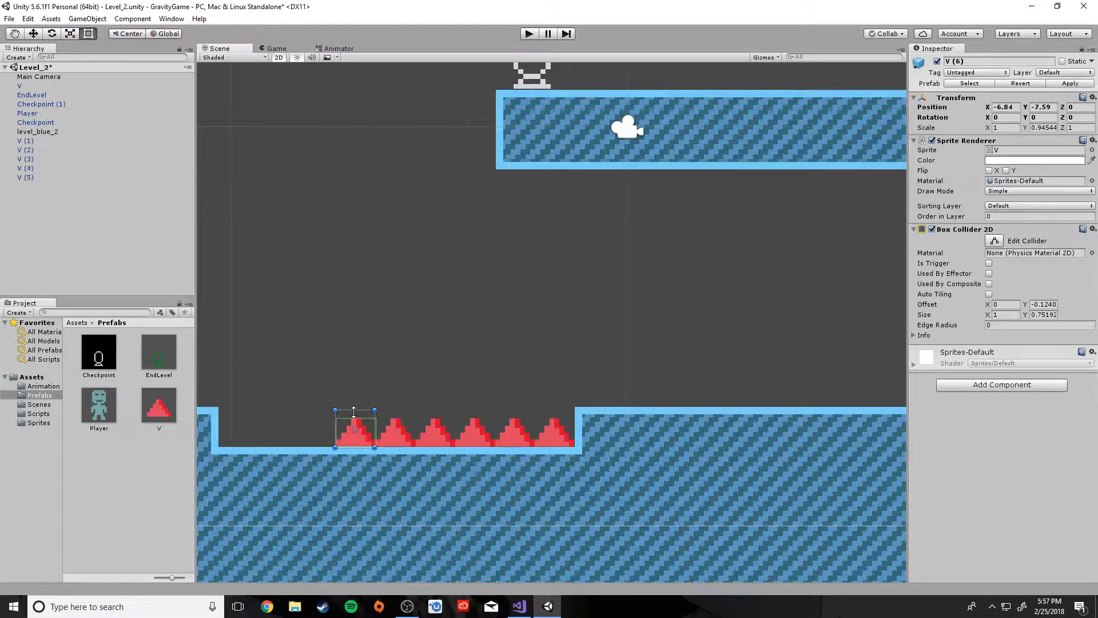
{"action": "left_click_drag", "start_coordinate": [352, 412], "coordinate": [324, 412]}
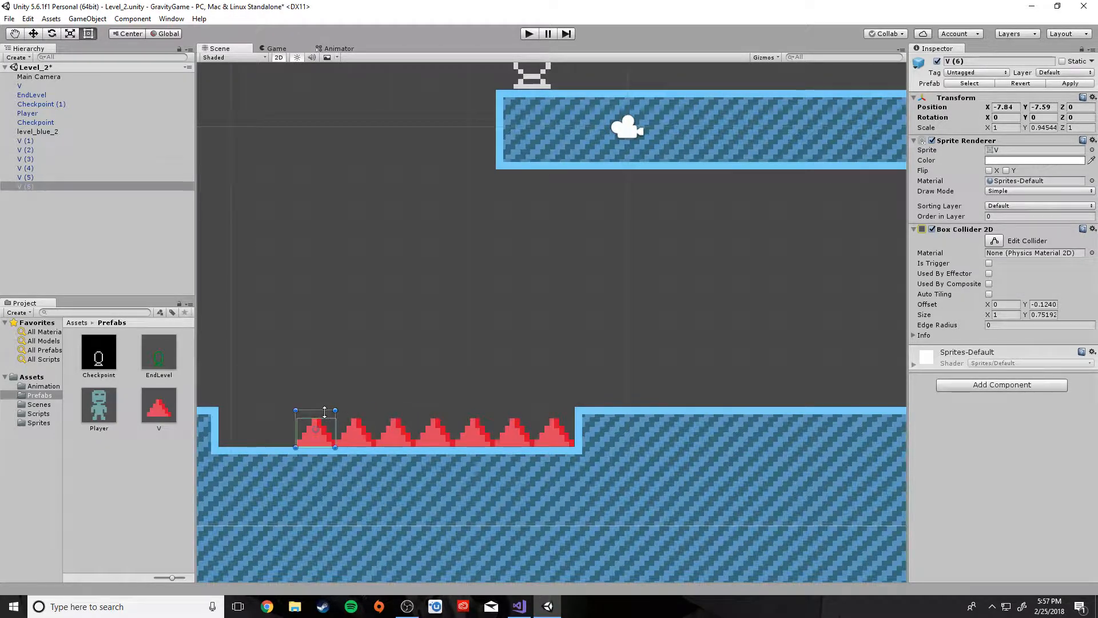
{"action": "key", "text": "ctrl+d"}
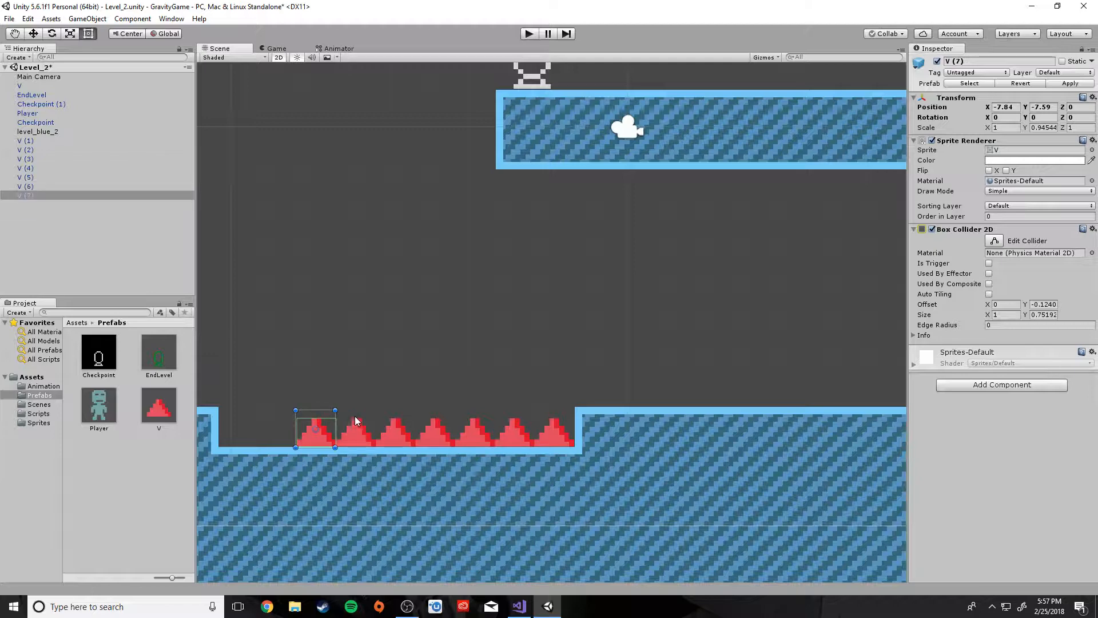
{"action": "left_click_drag", "start_coordinate": [323, 411], "coordinate": [304, 407]}
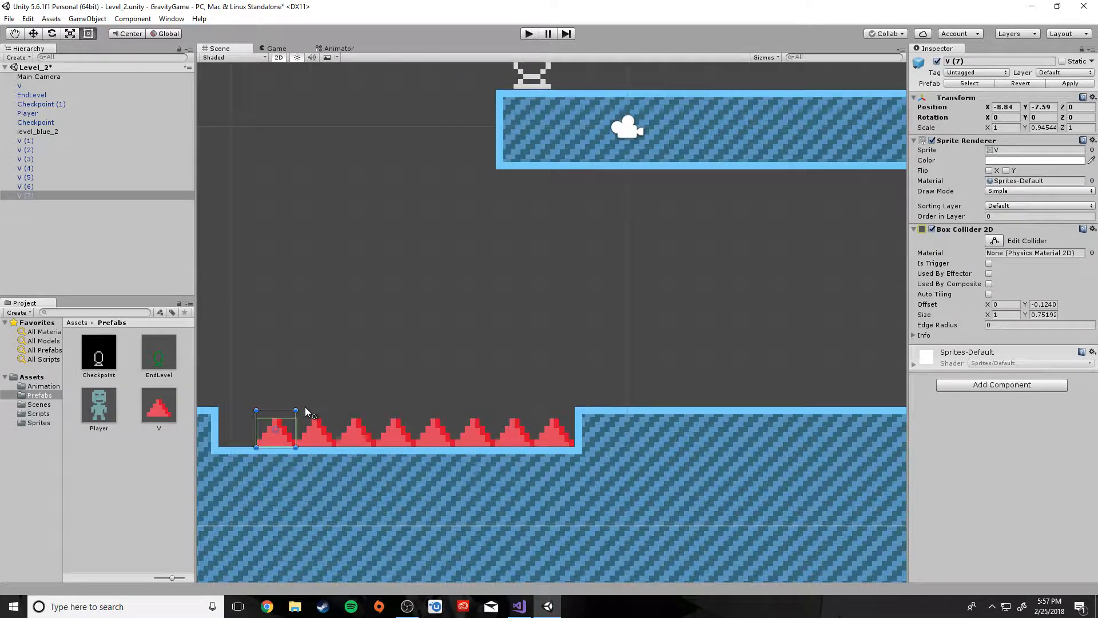
{"action": "key", "text": "ctrl+d"}
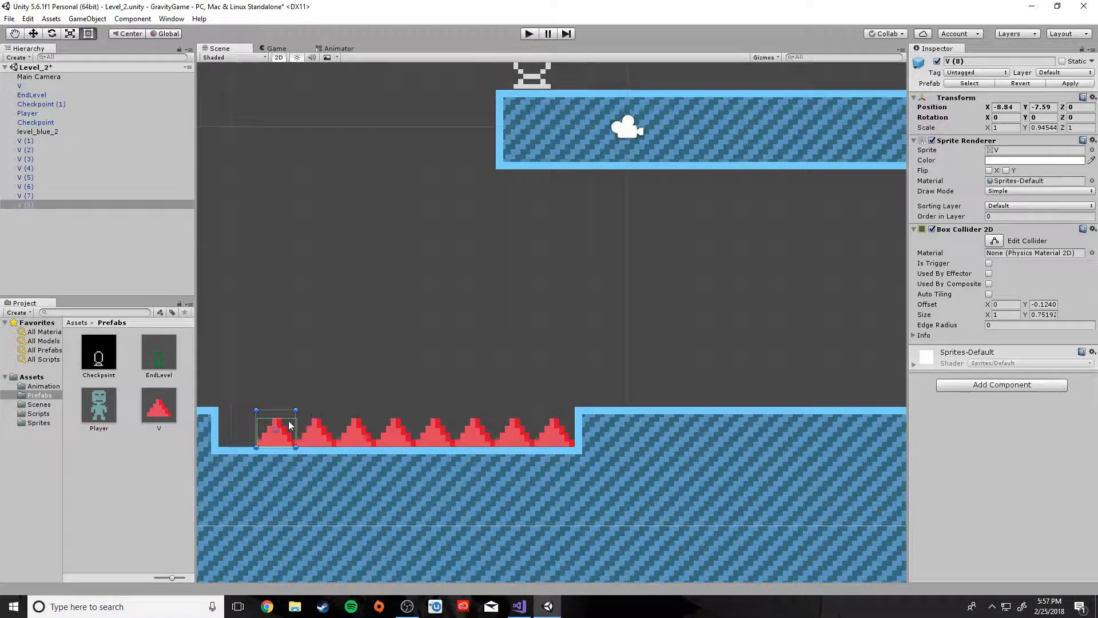
{"action": "left_click_drag", "start_coordinate": [289, 416], "coordinate": [273, 414]}
{"action": "scroll", "coordinate": [335, 379], "scroll_direction": "down", "scroll_amount": 3}
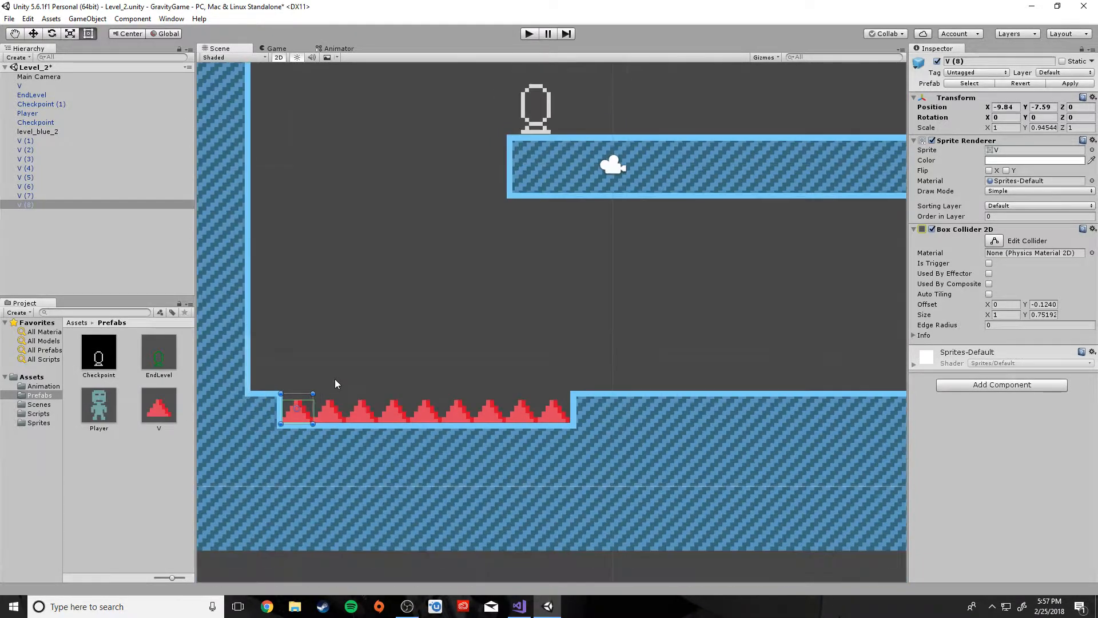
{"action": "scroll", "coordinate": [515, 428], "scroll_direction": "down", "scroll_amount": 3}
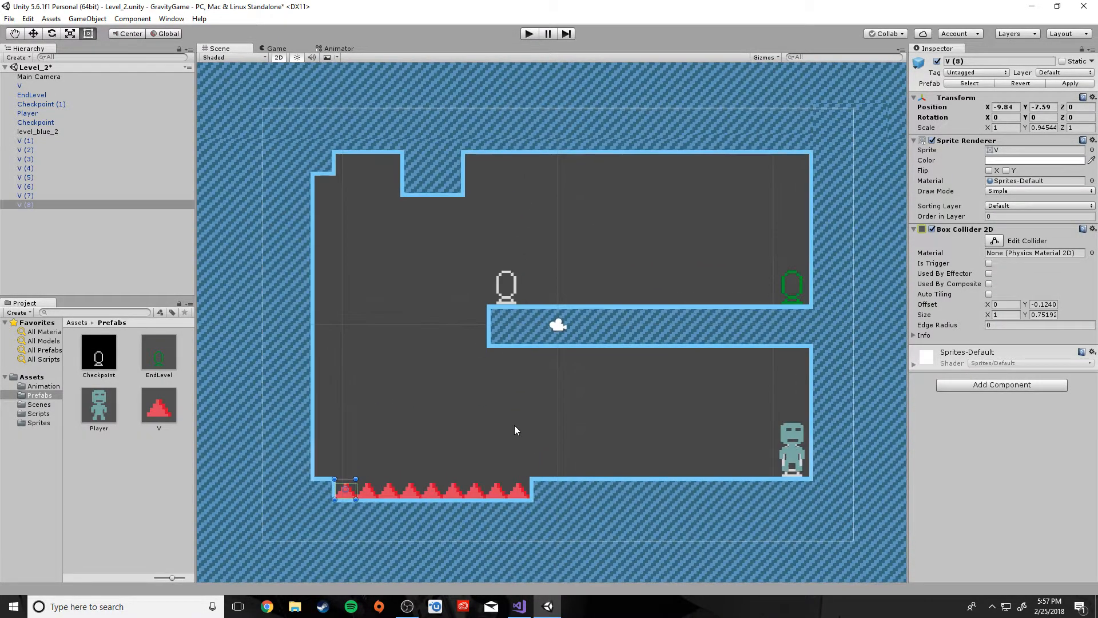
- Create an empty game object at the scene's root and name it Spikes
{"action": "left_click", "coordinate": [24, 141]}
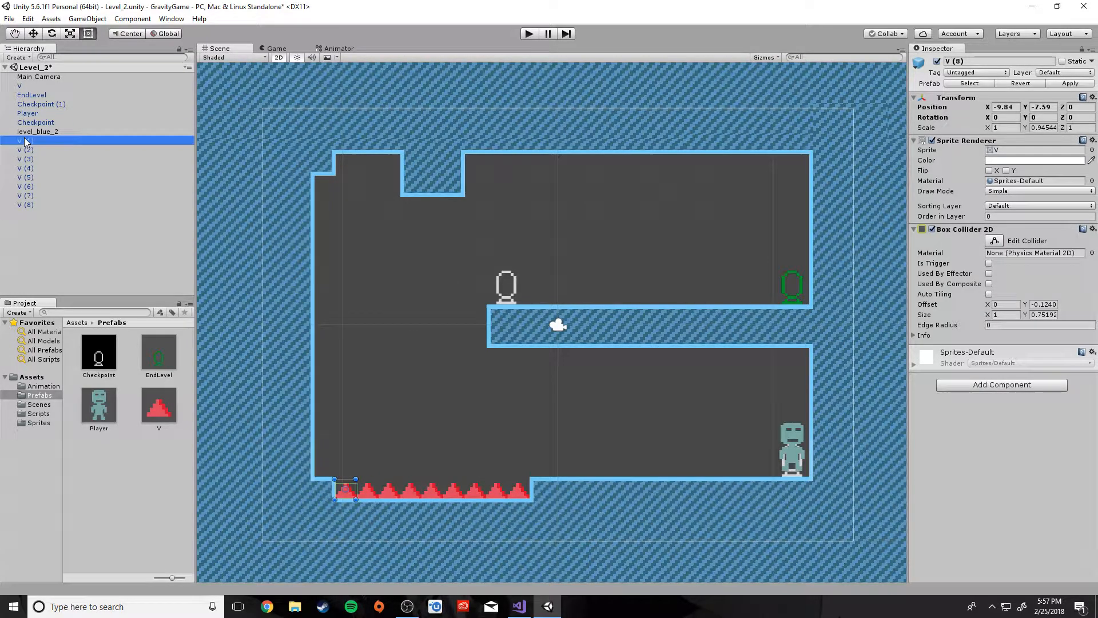
{"action": "left_click", "coordinate": [54, 245]}
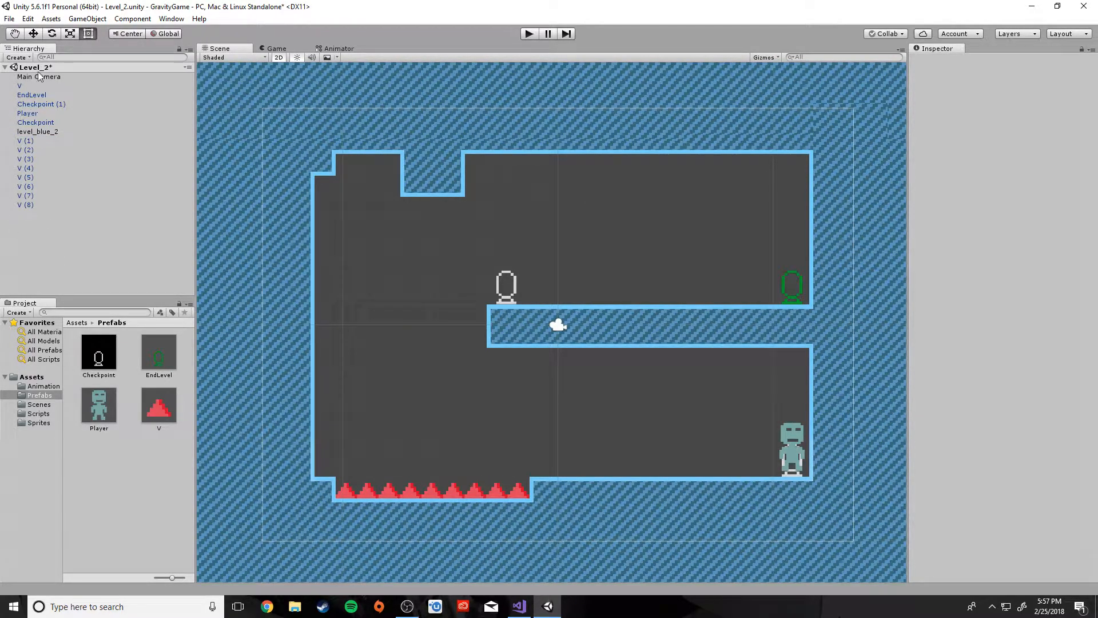
{"action": "left_click", "coordinate": [16, 57]}
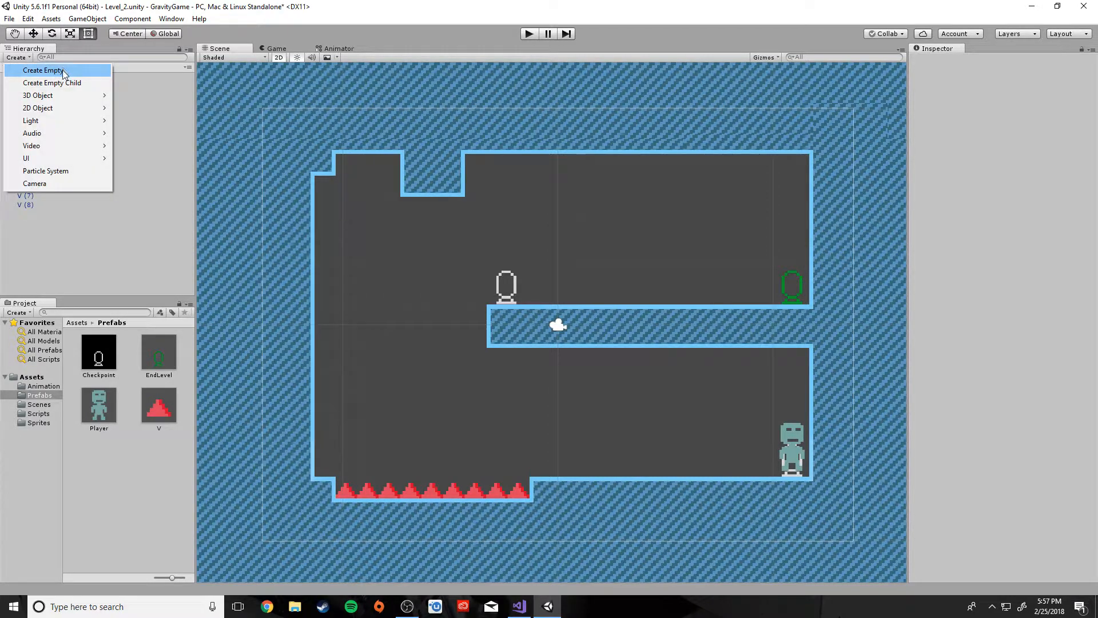
{"action": "left_click", "coordinate": [63, 70]}
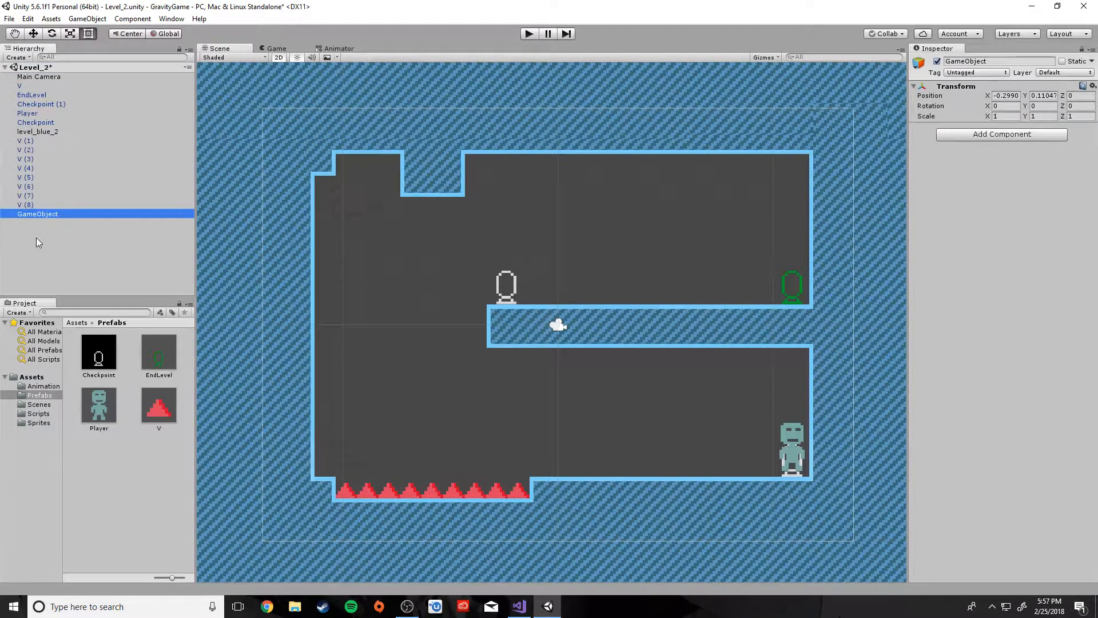
{"action": "right_click", "coordinate": [40, 215]}
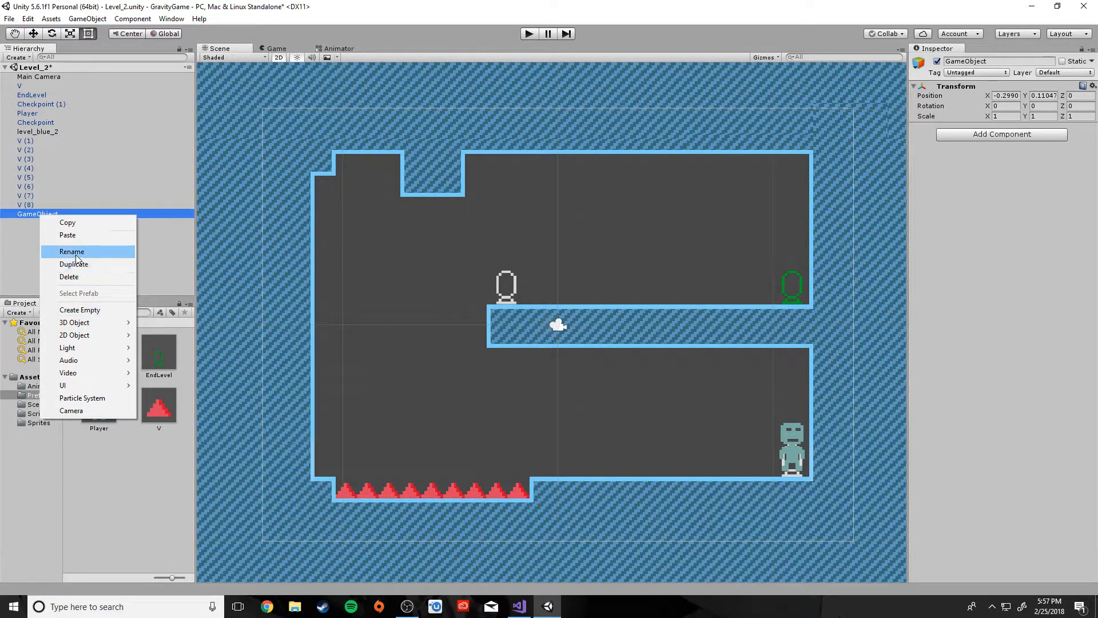
{"action": "left_click", "coordinate": [76, 252]}
{"action": "type", "text": "Spikes"}
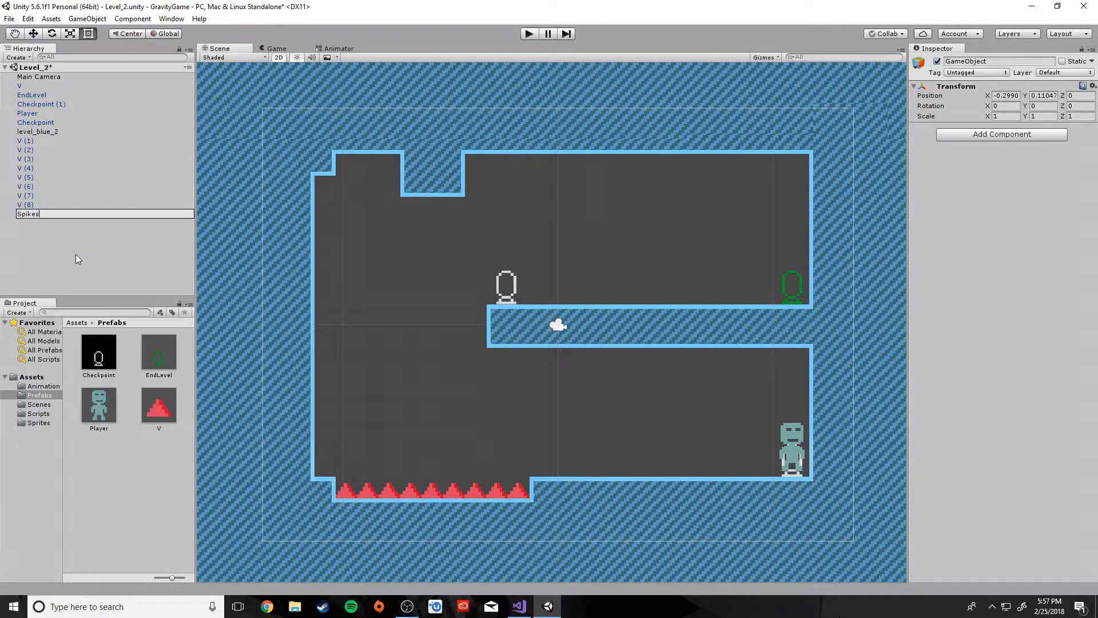
{"action": "key", "text": "Return"}
- Parent all nine V spikes from the lower pit under the Spikes object
{"action": "left_click", "coordinate": [29, 132]}
{"action": "left_click", "coordinate": [31, 141]}
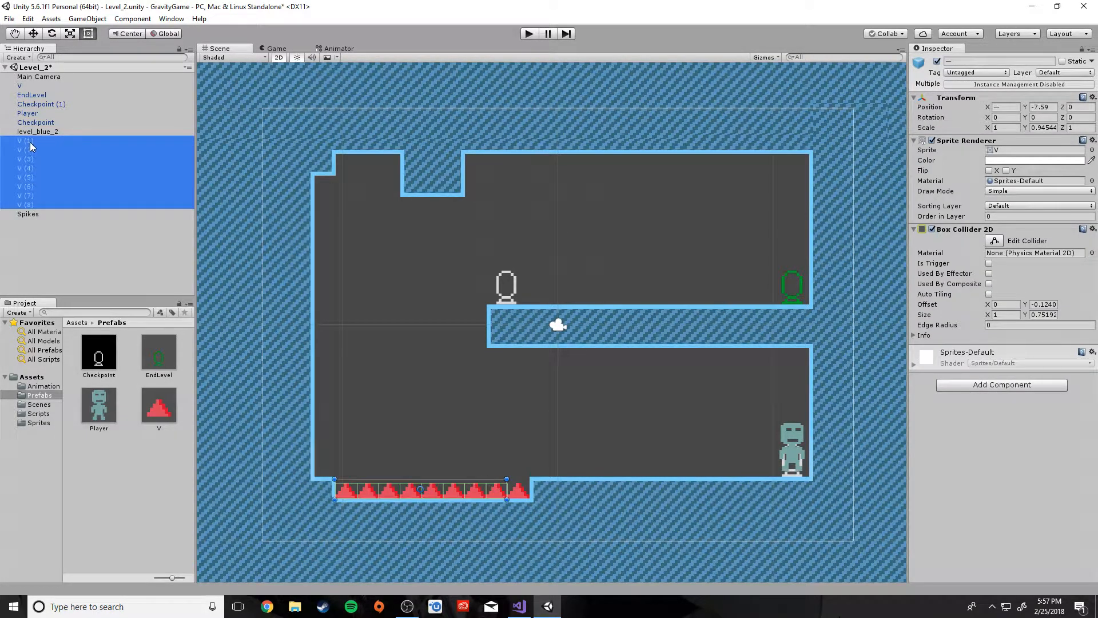
{"action": "left_click_drag", "start_coordinate": [28, 141], "coordinate": [32, 215]}
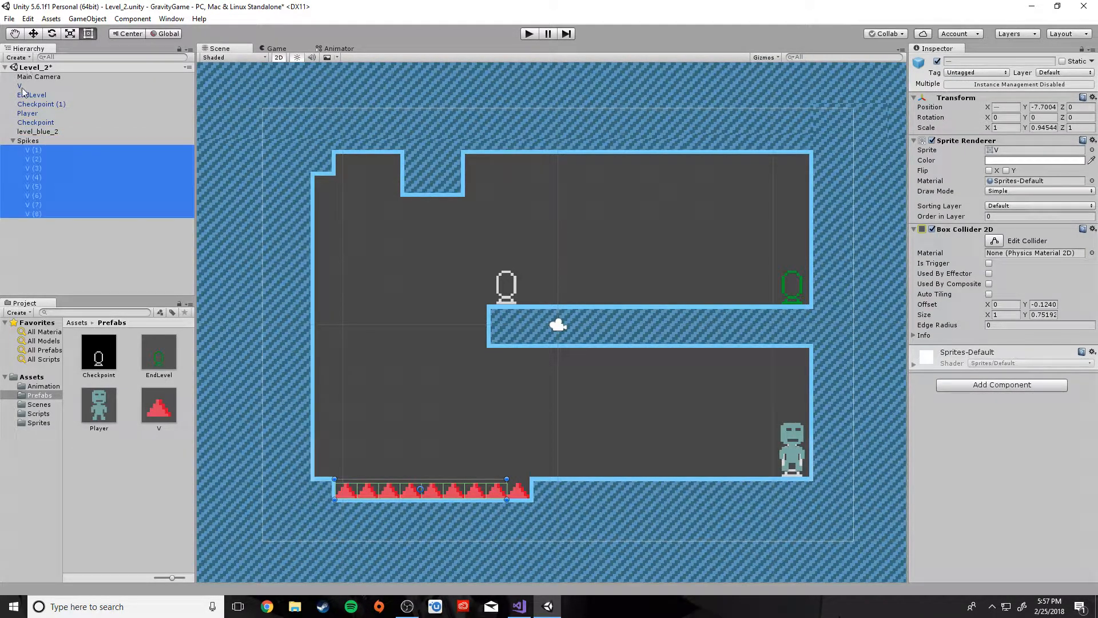
{"action": "left_click_drag", "start_coordinate": [20, 85], "coordinate": [42, 143]}
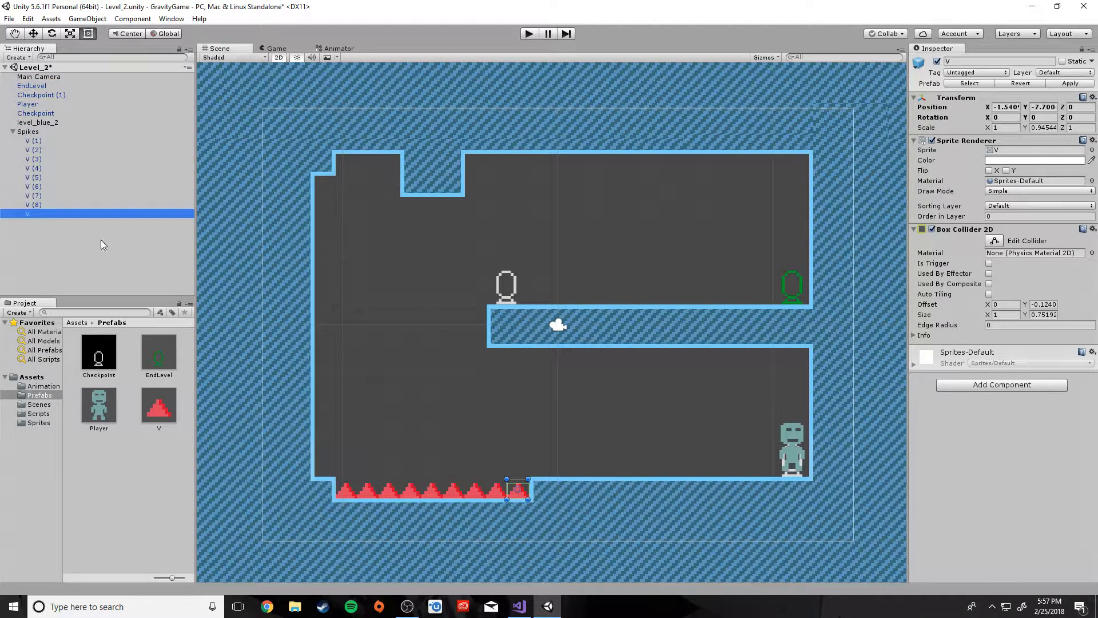
- Duplicate the nine pit spikes and place the copied row on the middle ledge between the Checkpoint and EndLevel, at Y 1.3
{"action": "left_click", "coordinate": [32, 141]}
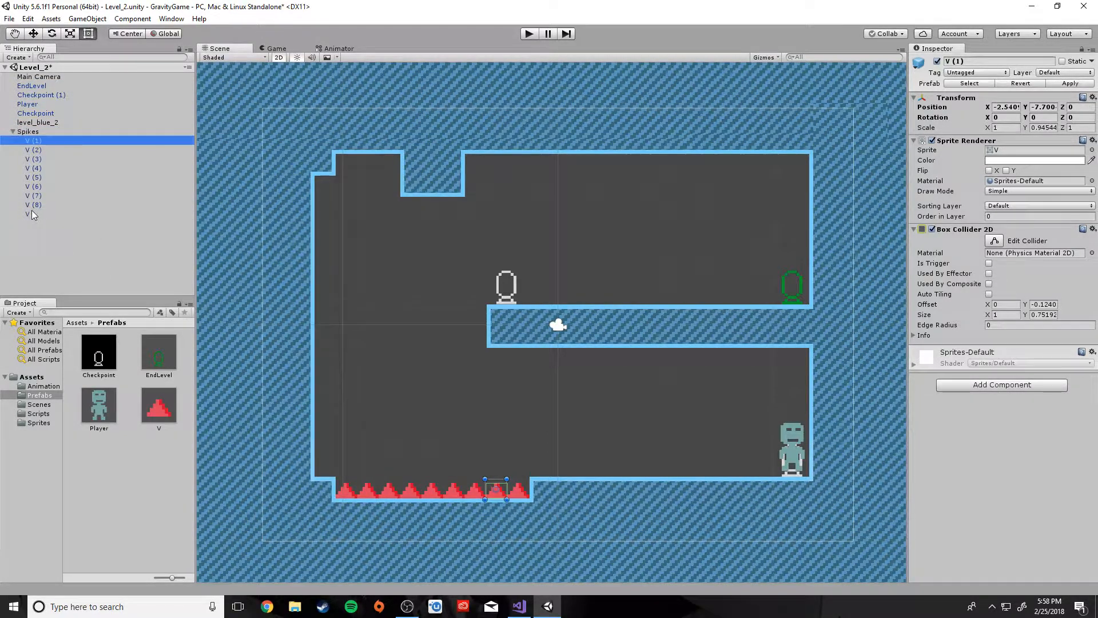
{"action": "left_click", "coordinate": [30, 212], "text": "shift"}
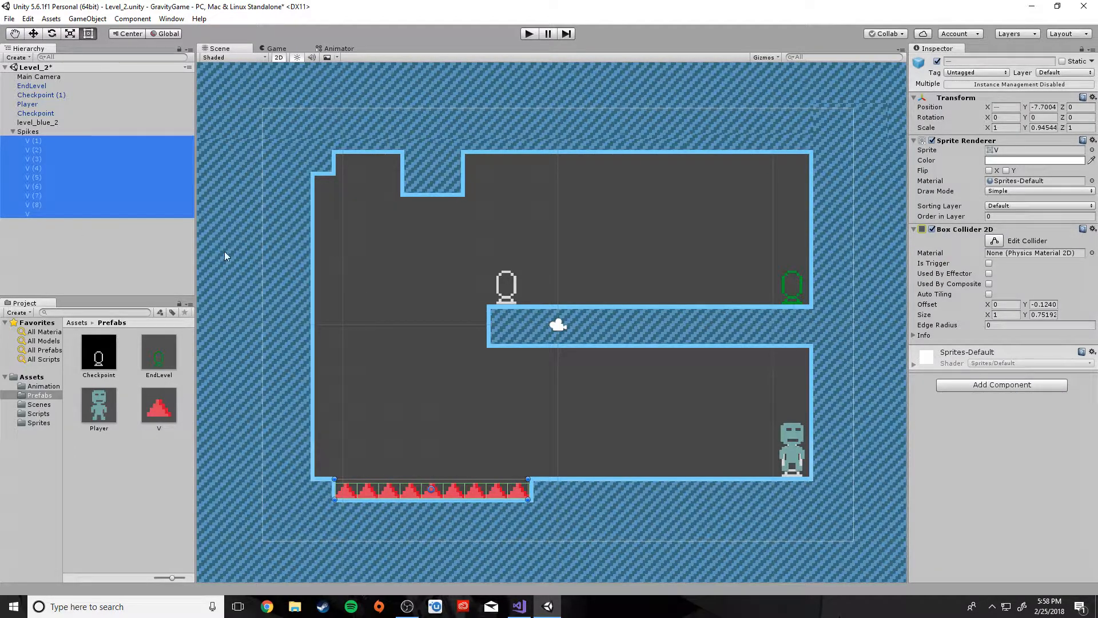
{"action": "key", "text": "ctrl+d"}
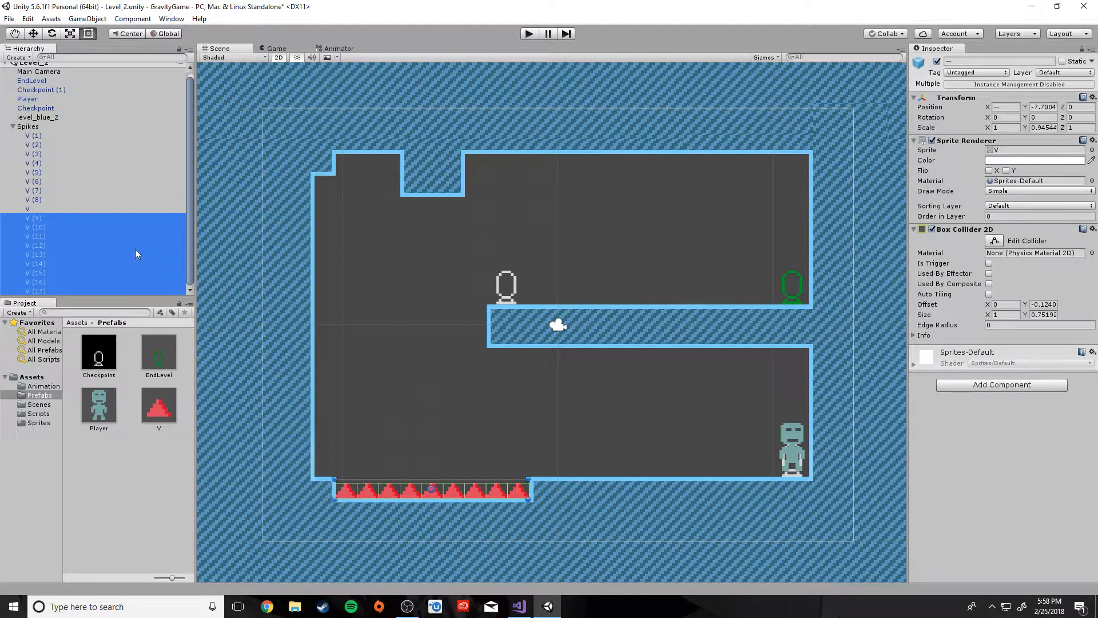
{"action": "left_click_drag", "start_coordinate": [439, 496], "coordinate": [650, 295]}
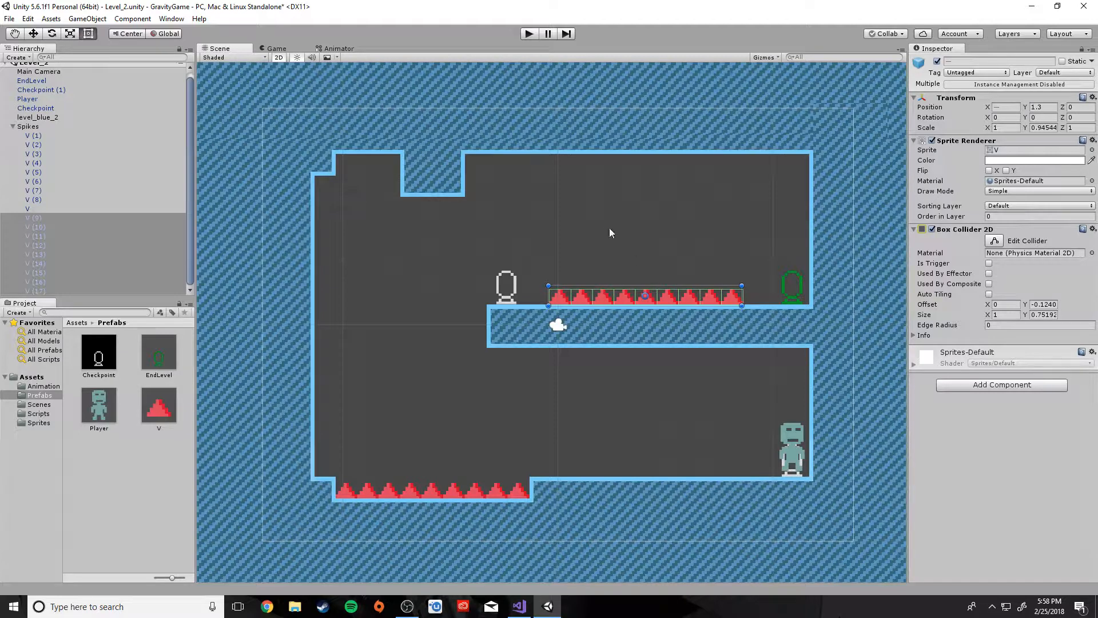
{"action": "left_click", "coordinate": [593, 223]}
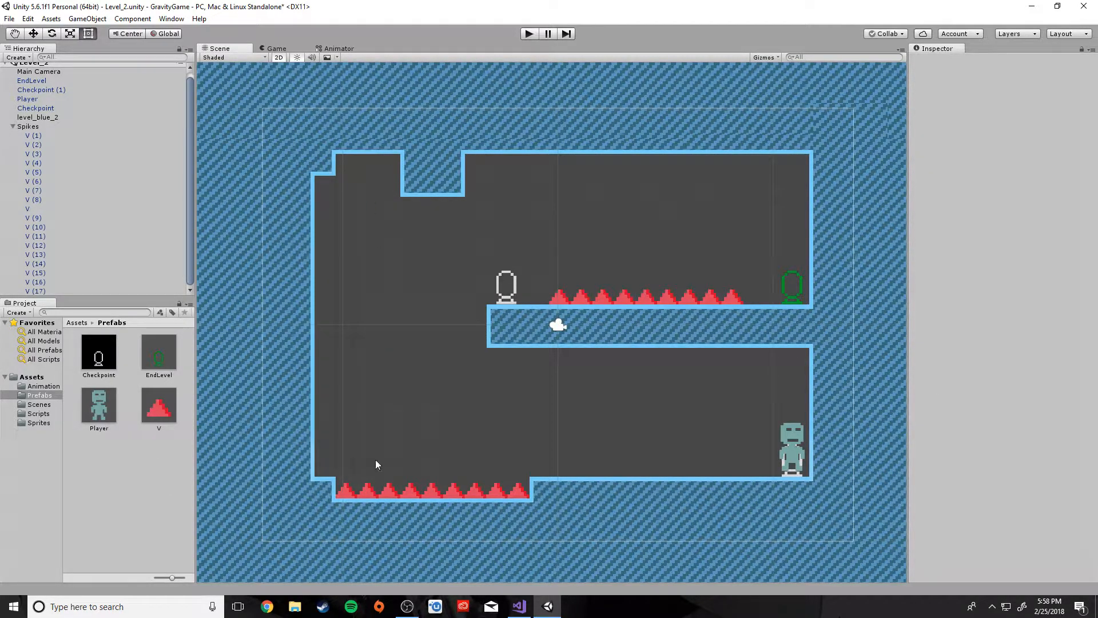
- Duplicate the pit's three leftmost spikes, rotate the copies 180 on Z, and fit them into the upper-left ceiling recess at Y 7.33
{"action": "left_click", "coordinate": [349, 492]}
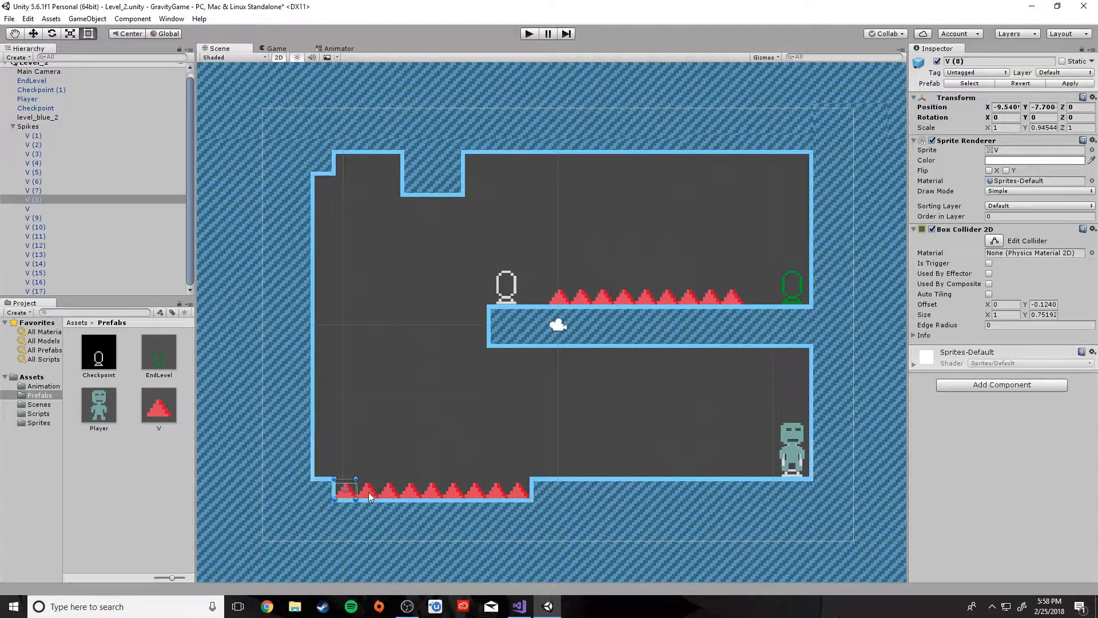
{"action": "left_click", "coordinate": [369, 494], "text": "shift"}
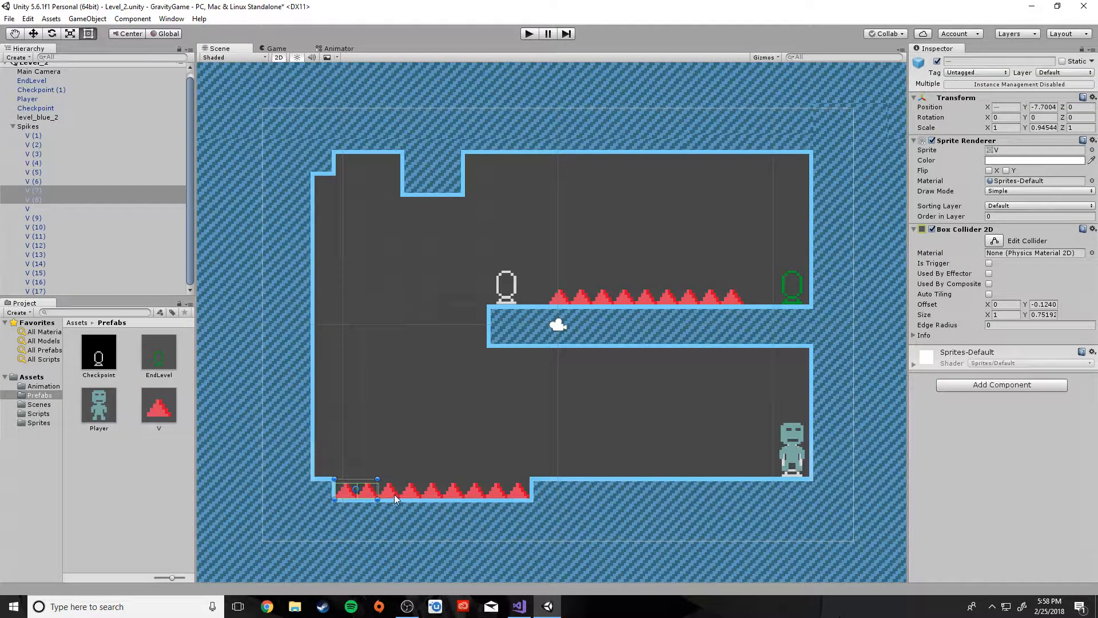
{"action": "left_click", "coordinate": [392, 493], "text": "shift"}
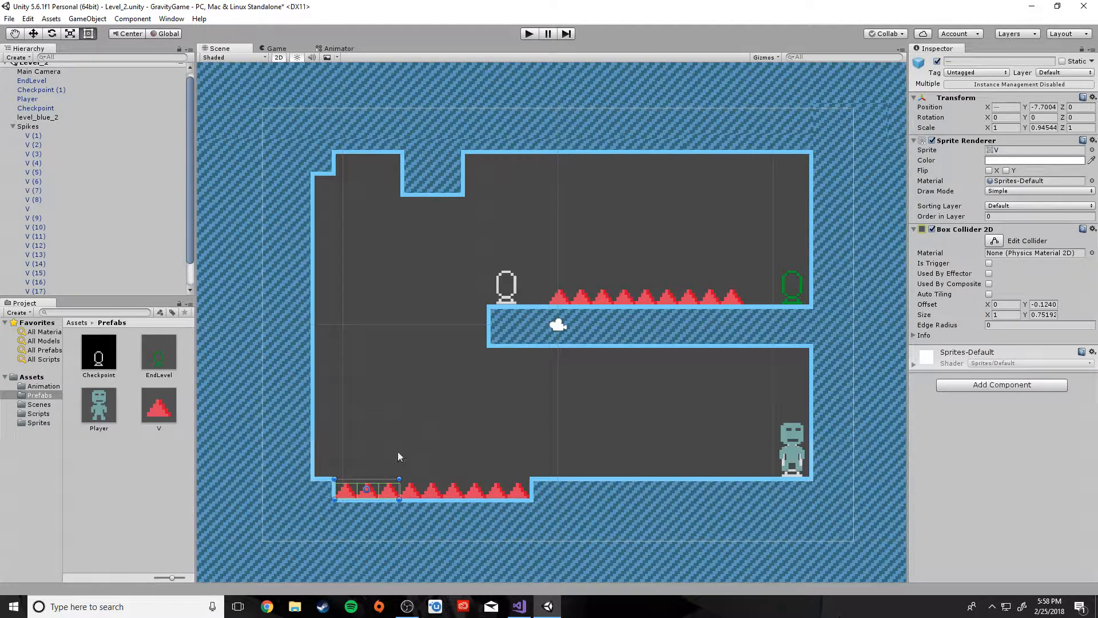
{"action": "left_click_drag", "start_coordinate": [389, 492], "coordinate": [388, 228]}
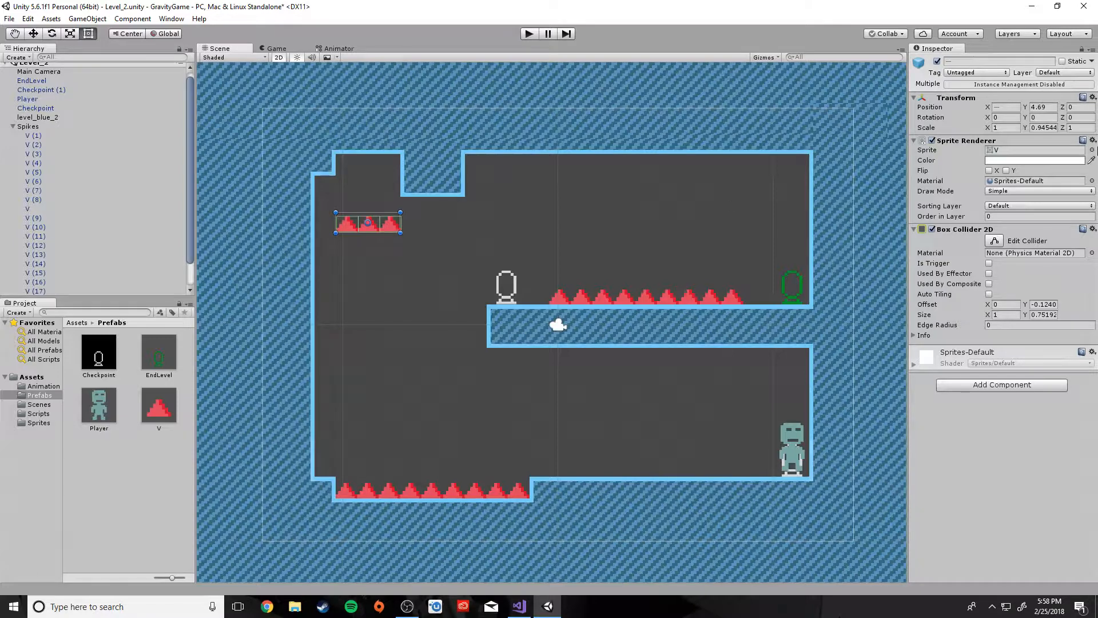
{"action": "left_click", "coordinate": [1080, 118]}
{"action": "type", "text": "180"}
{"action": "left_click_drag", "start_coordinate": [393, 212], "coordinate": [393, 163]}
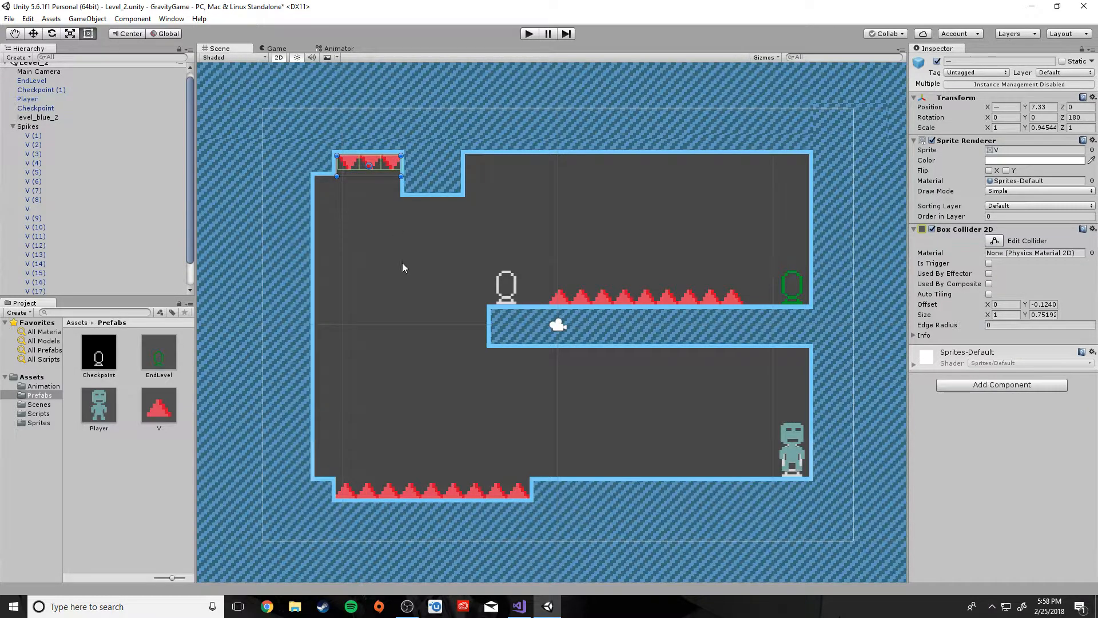
{"action": "left_click", "coordinate": [454, 355]}
{"action": "scroll", "coordinate": [639, 430], "scroll_direction": "down", "scroll_amount": 3}
{"action": "scroll", "coordinate": [640, 430], "scroll_direction": "up", "scroll_amount": 3}
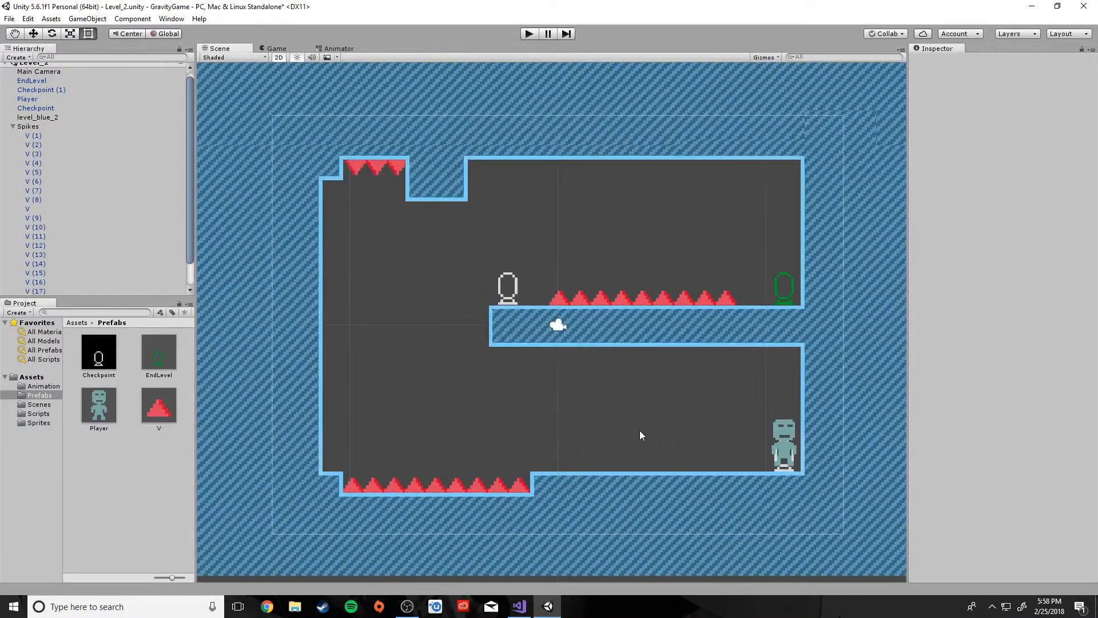
{"action": "scroll", "coordinate": [640, 431], "scroll_direction": "down", "scroll_amount": 1}
{"action": "scroll", "coordinate": [639, 430], "scroll_direction": "up", "scroll_amount": 1}
{"action": "scroll", "coordinate": [640, 431], "scroll_direction": "down", "scroll_amount": 2}
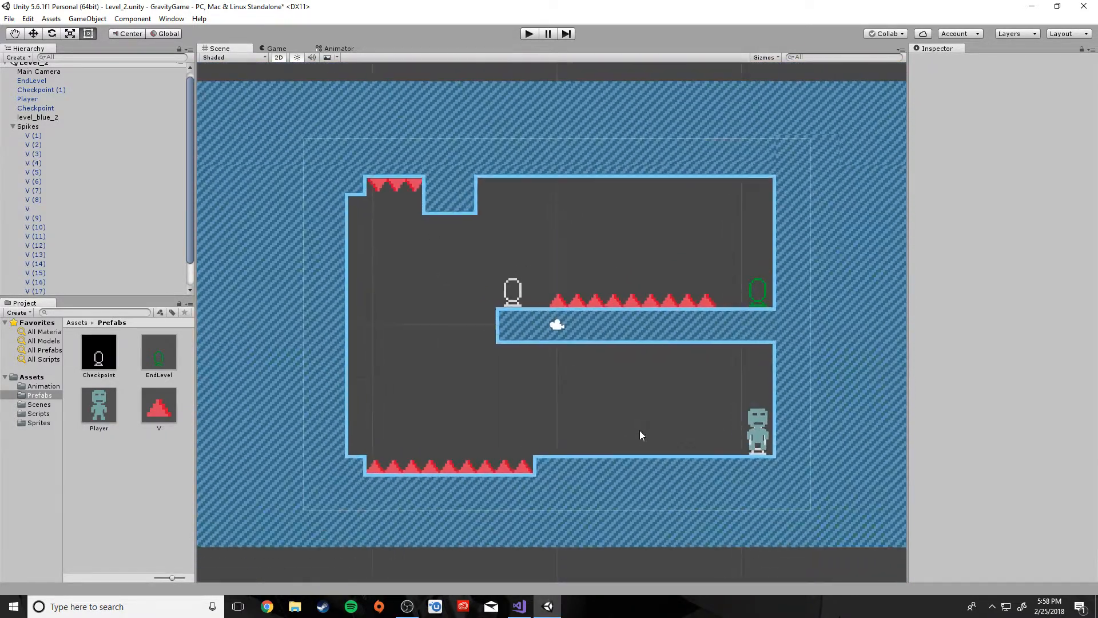
{"action": "scroll", "coordinate": [639, 430], "scroll_direction": "up", "scroll_amount": 2}
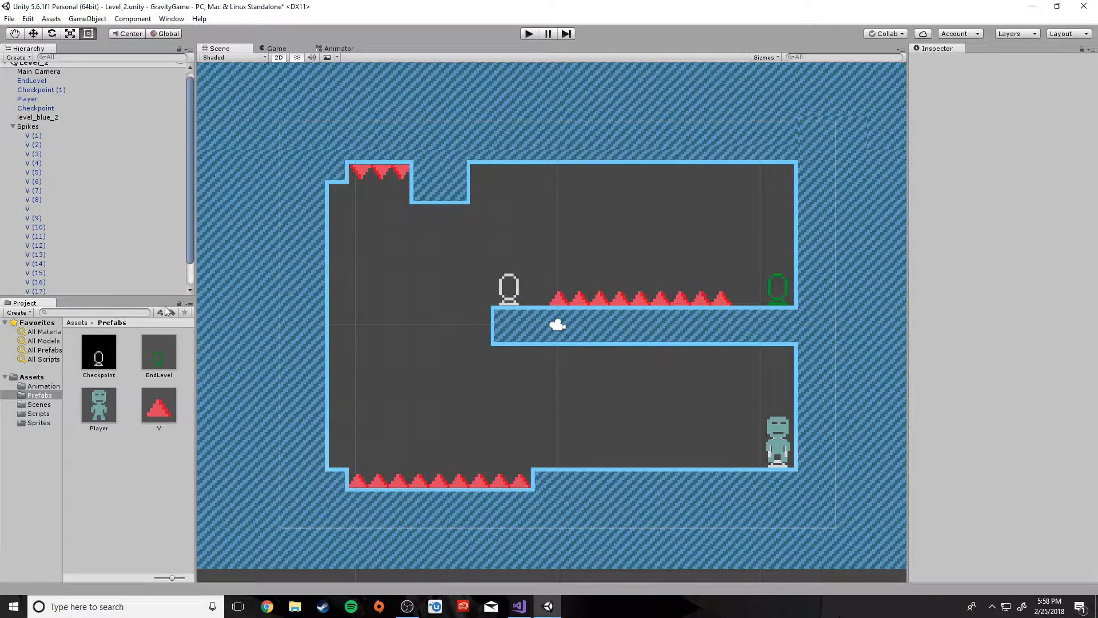
- Add the open Level_2 scene to the build's scene list and close the build settings
{"action": "left_click", "coordinate": [9, 18]}
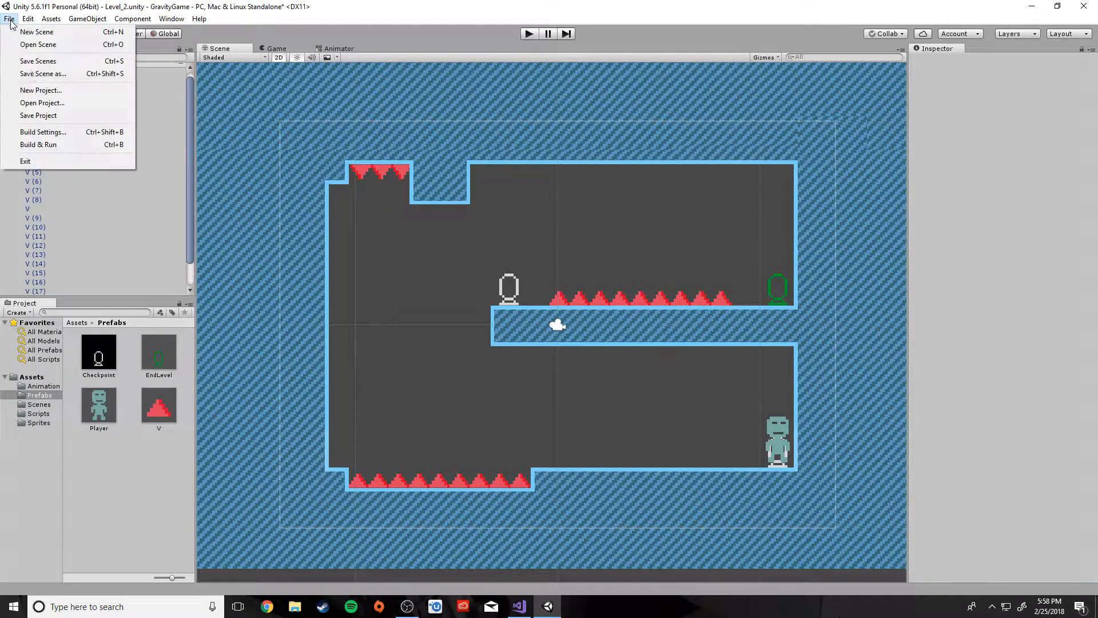
{"action": "left_click", "coordinate": [39, 130]}
{"action": "left_click", "coordinate": [573, 280]}
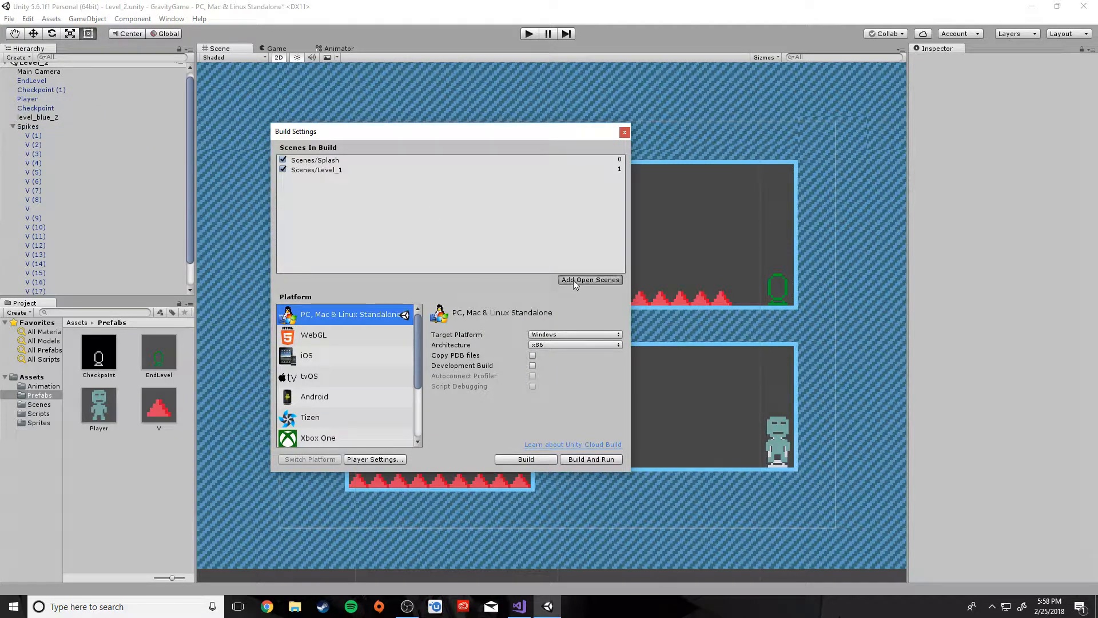
{"action": "left_click", "coordinate": [624, 133]}
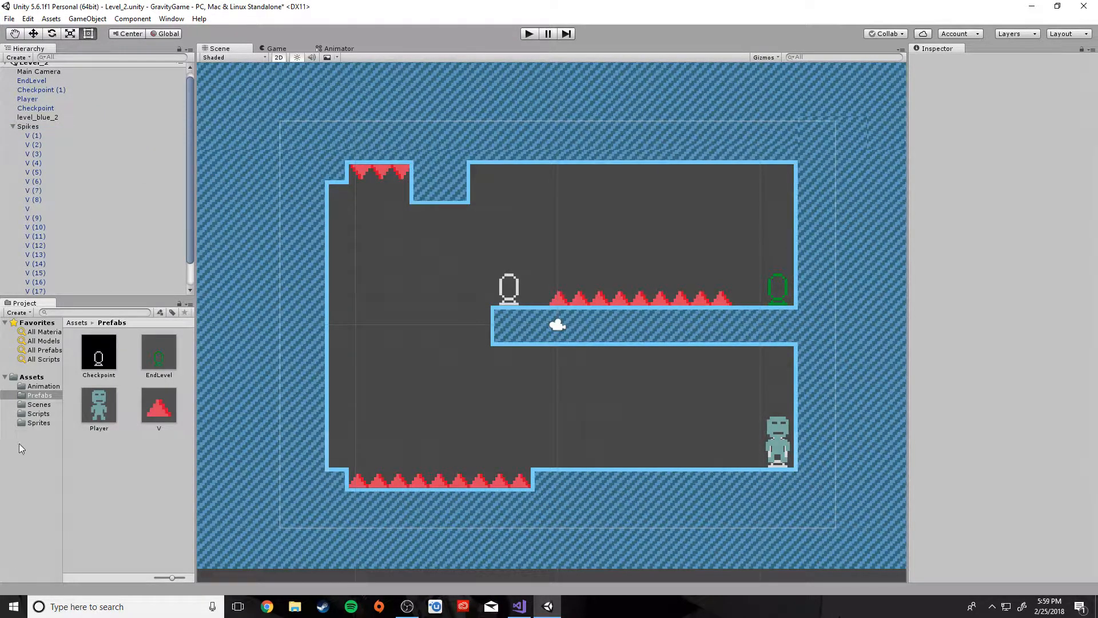
- Rename the Checkpoint (1) object on the middle ledge to Checkpoint
{"action": "left_click", "coordinate": [35, 136]}
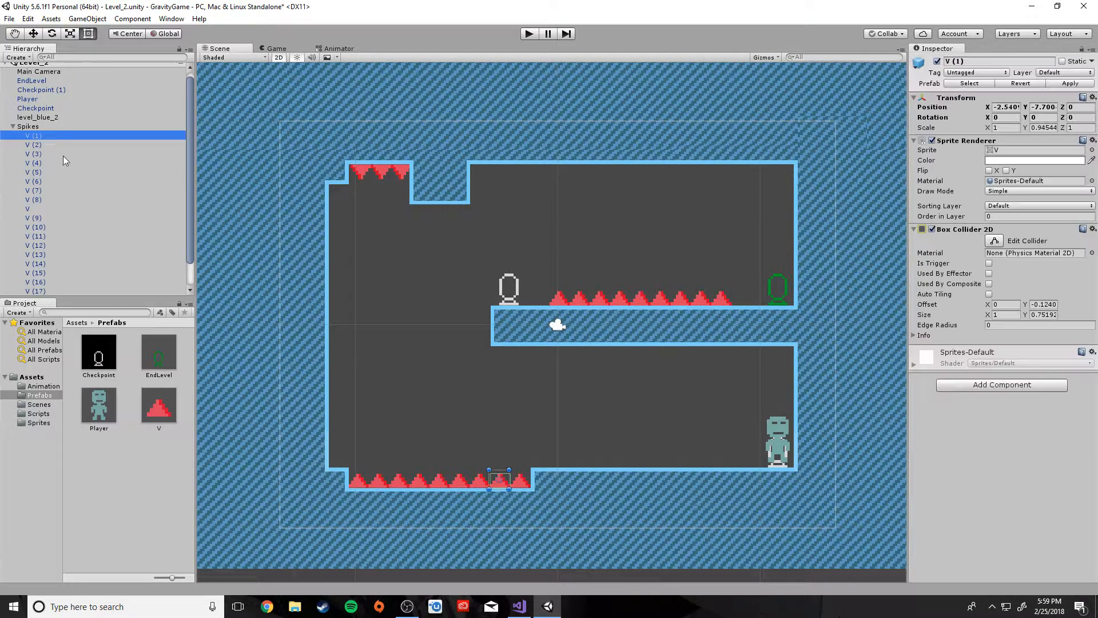
{"action": "left_click", "coordinate": [50, 91]}
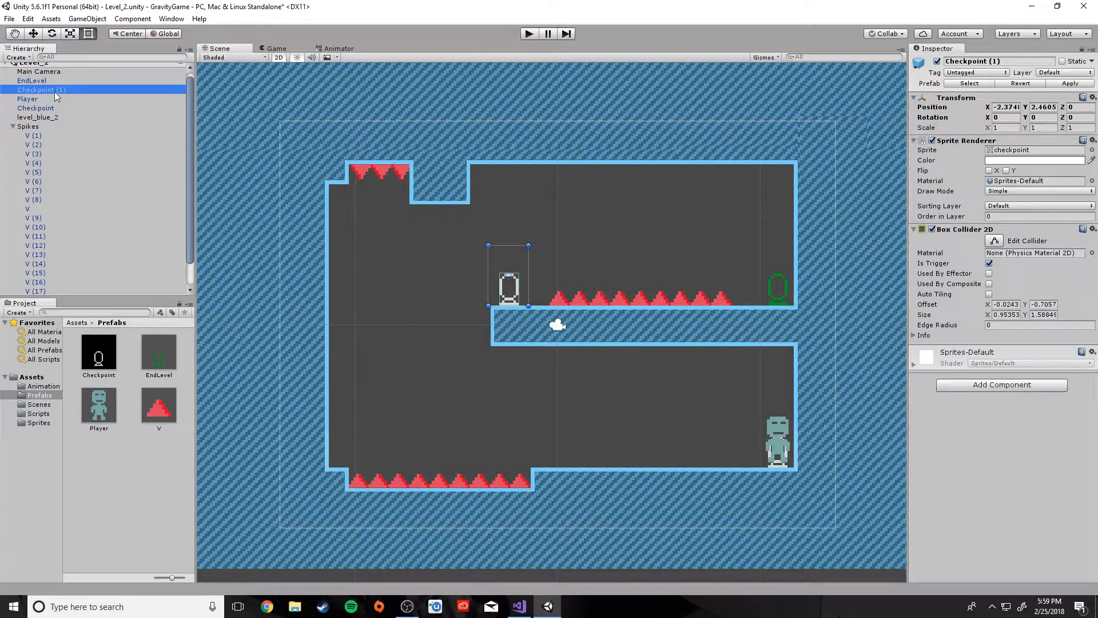
{"action": "right_click", "coordinate": [54, 90]}
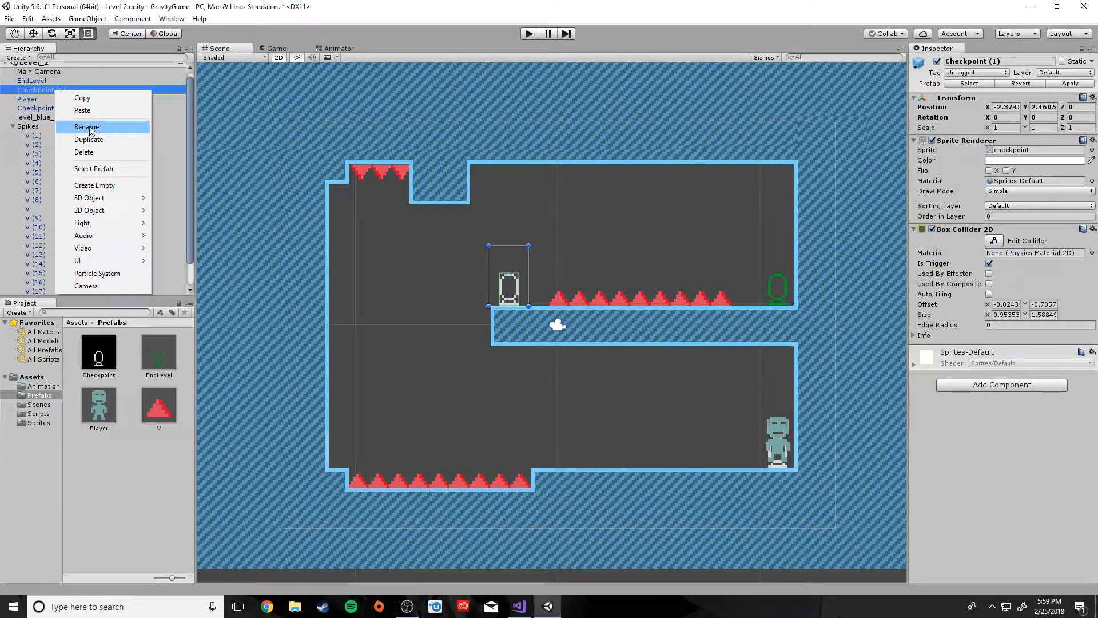
{"action": "left_click", "coordinate": [87, 127]}
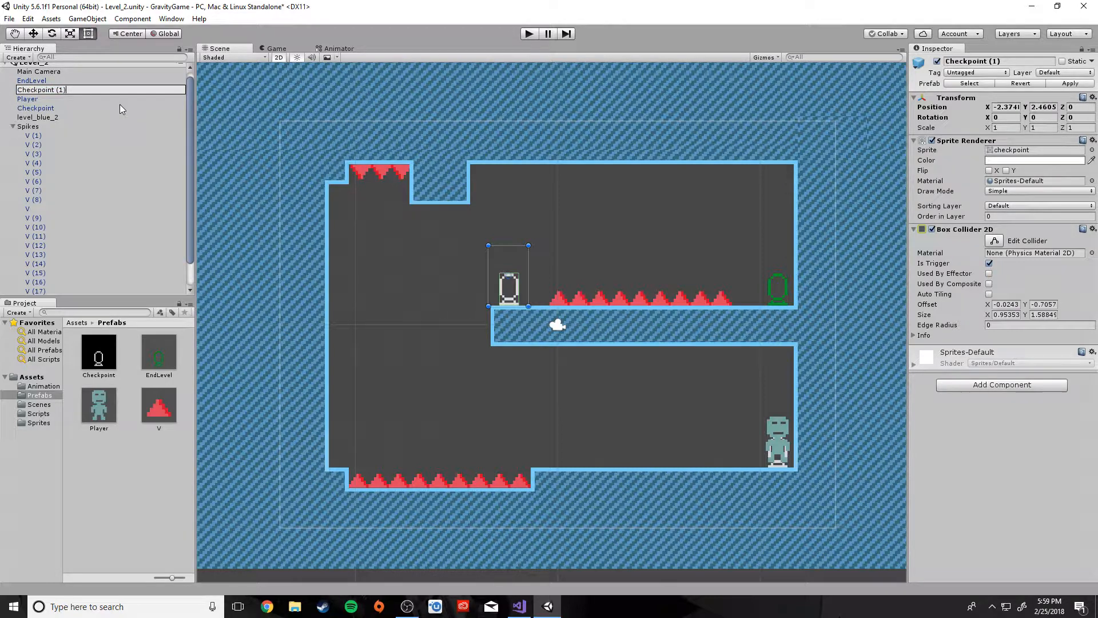
{"action": "key", "text": "BackSpace"}
{"action": "key", "text": "BackSpace"}
{"action": "key", "text": "BackSpace"}
{"action": "left_click", "coordinate": [83, 173]}
- Rename all the numbered spikes under the Spikes object to V in one go
{"action": "left_click", "coordinate": [42, 137]}
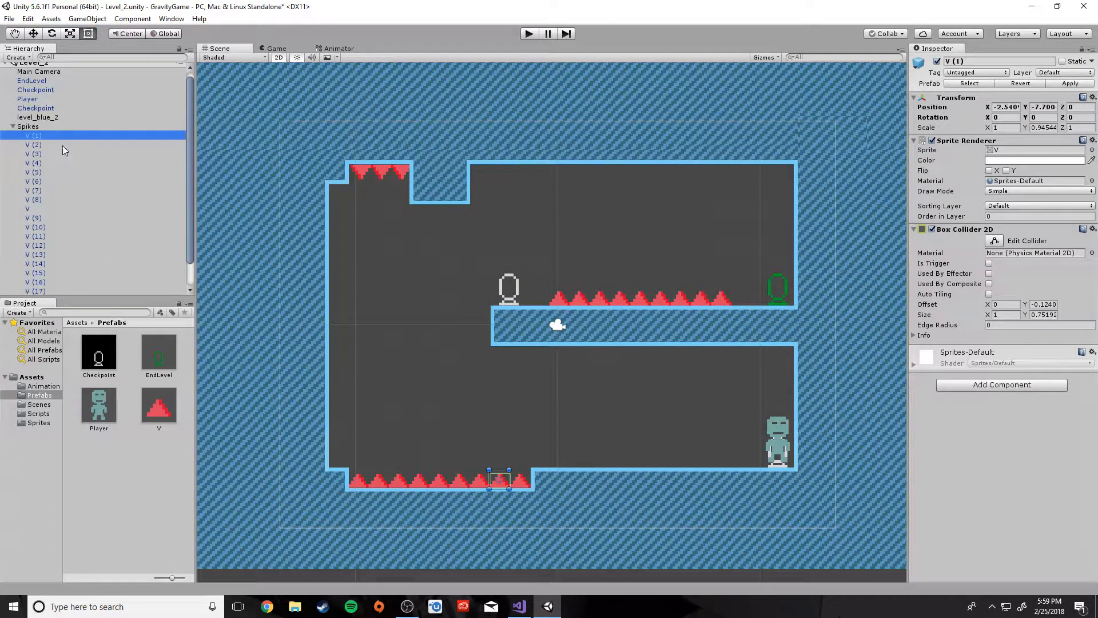
{"action": "scroll", "coordinate": [57, 215], "scroll_direction": "down", "scroll_amount": 1}
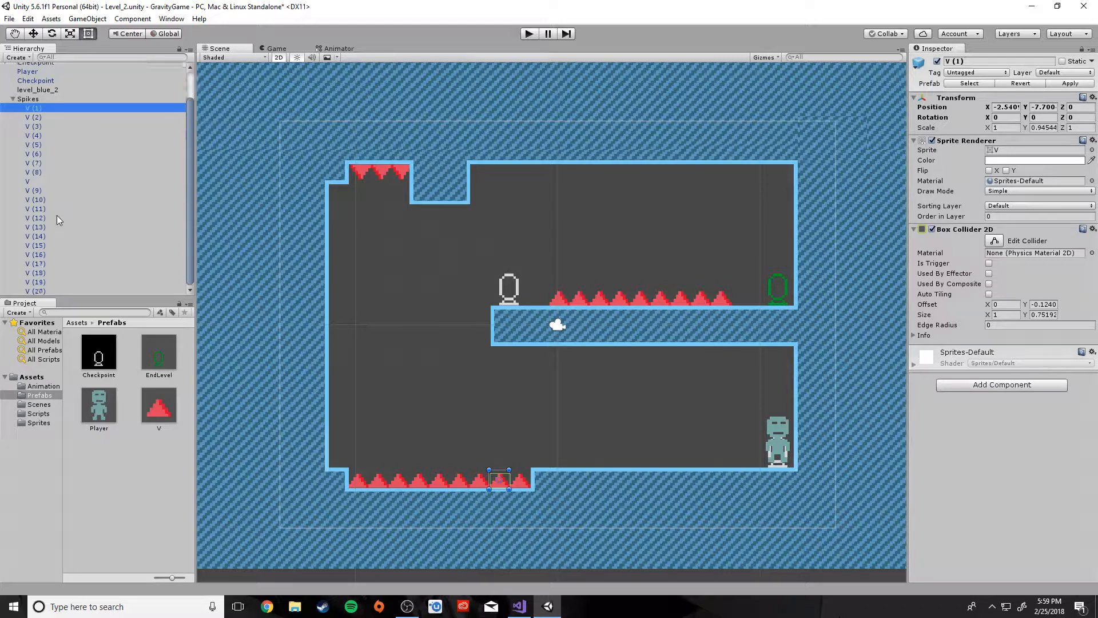
{"action": "left_click", "coordinate": [36, 291]}
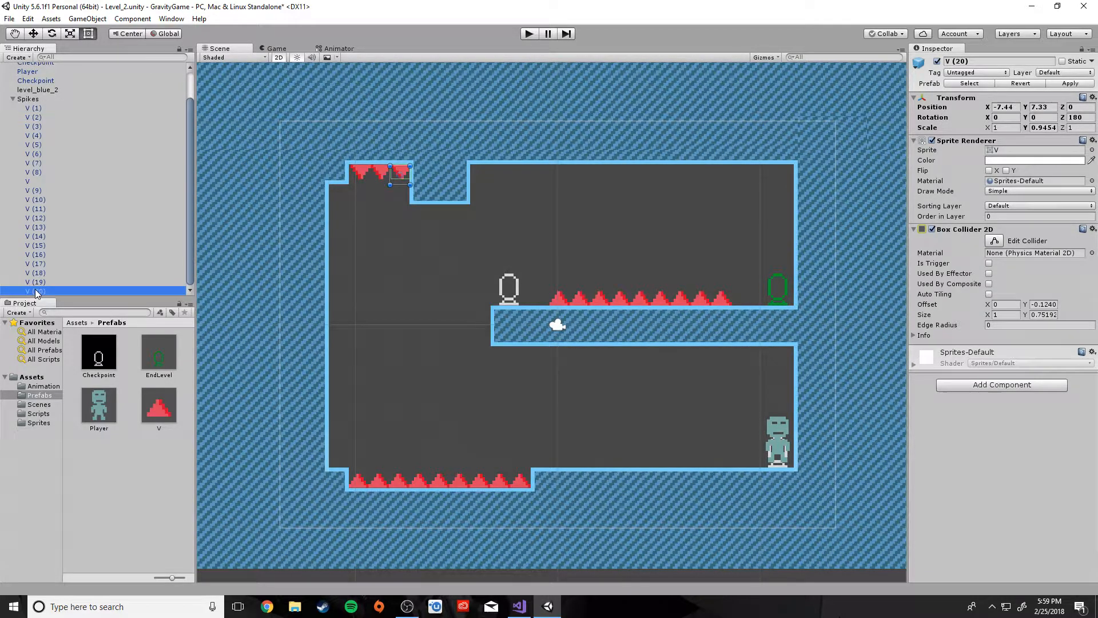
{"action": "left_click", "coordinate": [30, 109], "text": "shift"}
{"action": "right_click", "coordinate": [35, 108]}
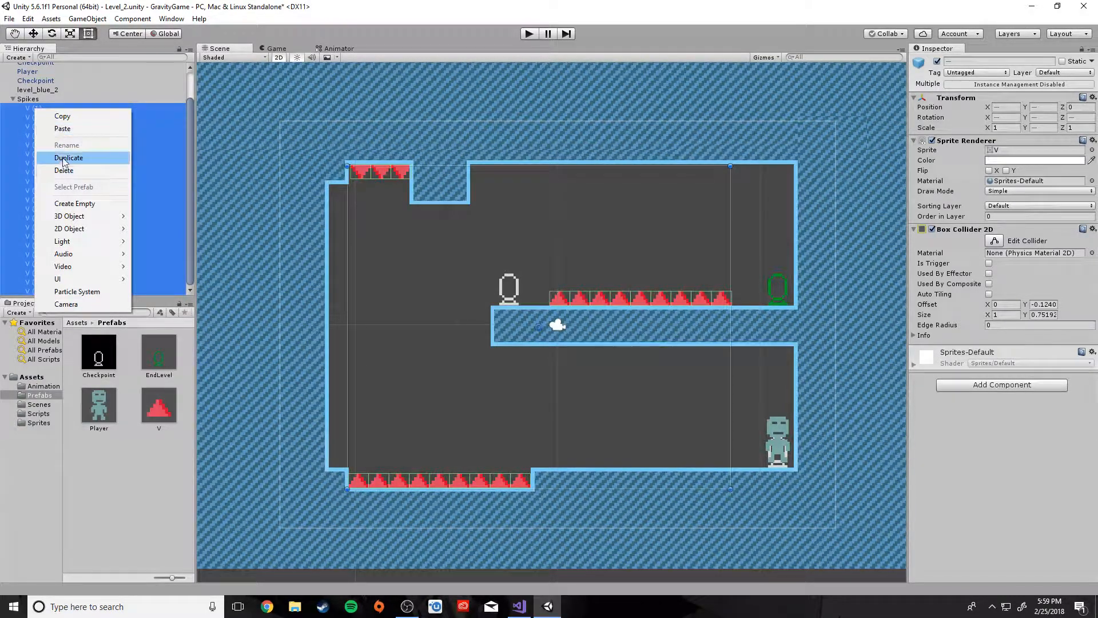
{"action": "left_click", "coordinate": [991, 61]}
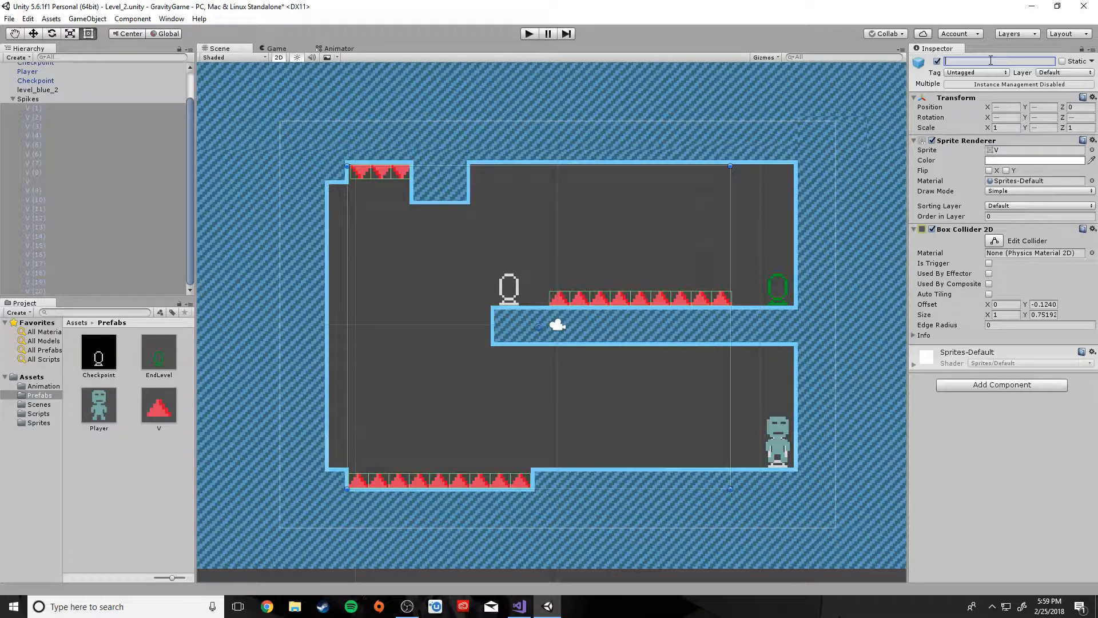
{"action": "type", "text": "V"}
{"action": "left_click", "coordinate": [92, 196]}
{"action": "scroll", "coordinate": [98, 212], "scroll_direction": "up", "scroll_amount": 1}
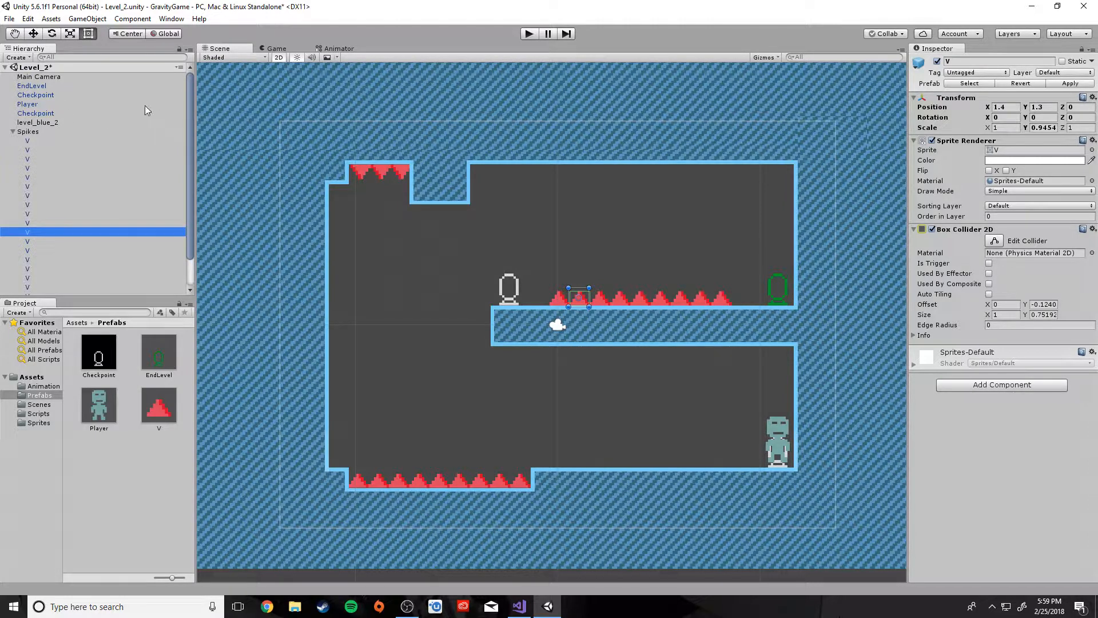
- Save the open Level_2 scene
{"action": "left_click", "coordinate": [9, 18]}
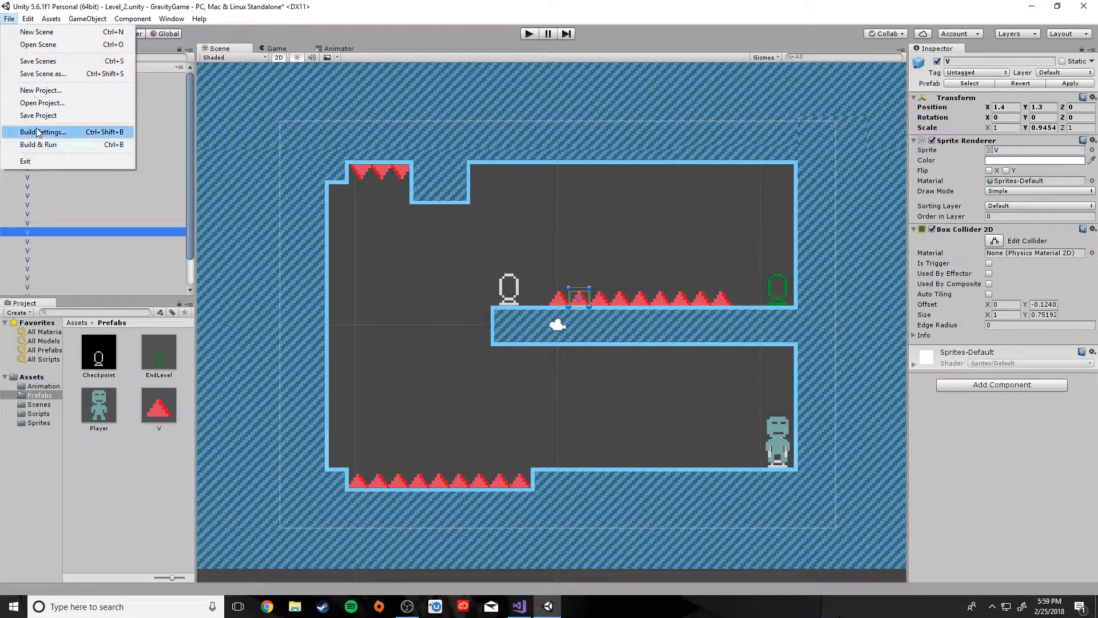
{"action": "left_click", "coordinate": [38, 60]}
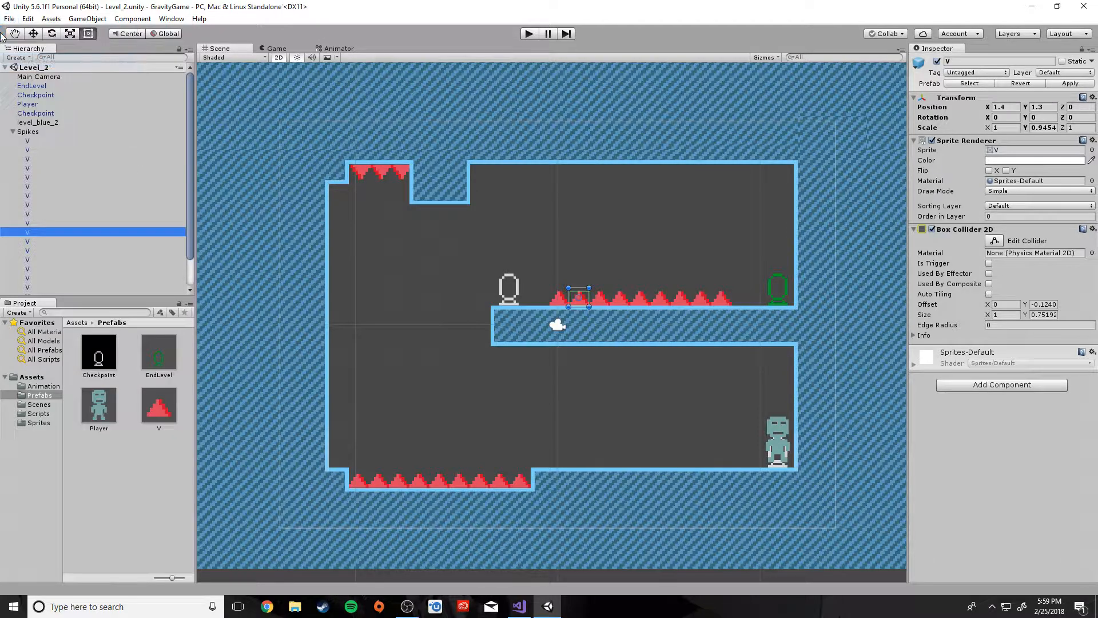
{"action": "left_click", "coordinate": [9, 18]}
{"action": "left_click", "coordinate": [40, 169]}
- Create a scene named Level_3 in the Scenes folder and open it
{"action": "left_click", "coordinate": [38, 405]}
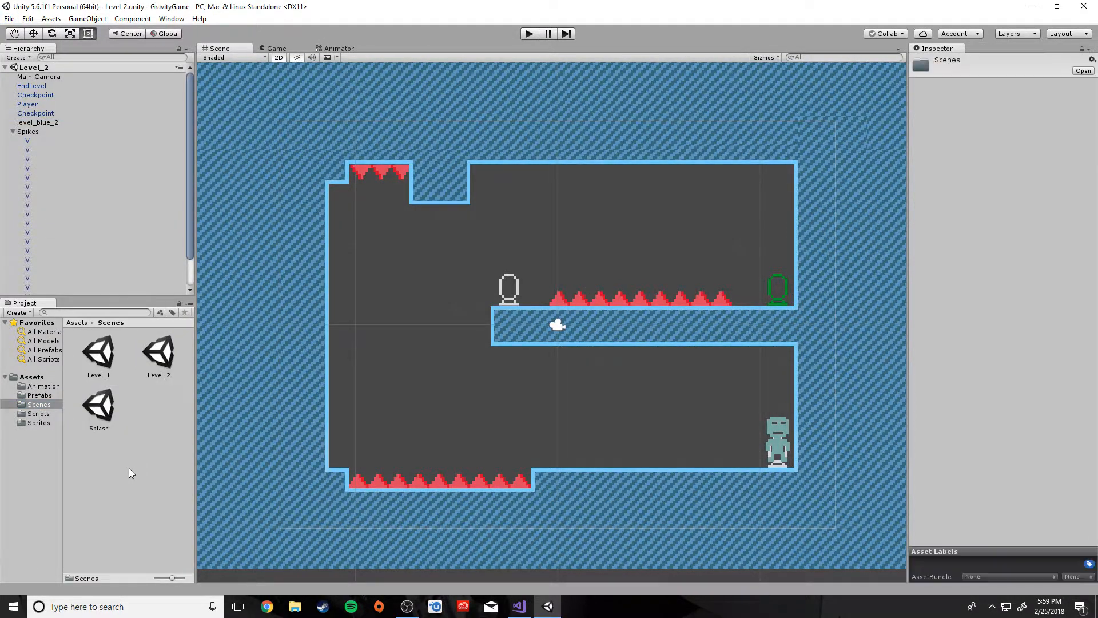
{"action": "right_click", "coordinate": [128, 468]}
{"action": "mouse_move", "coordinate": [173, 259]}
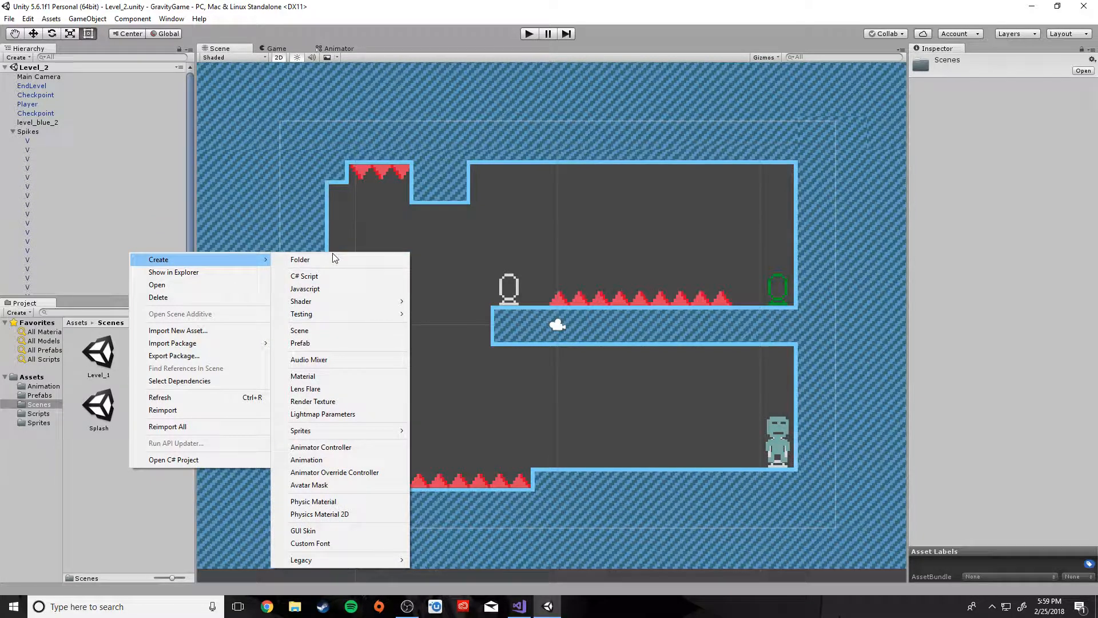
{"action": "left_click", "coordinate": [312, 330]}
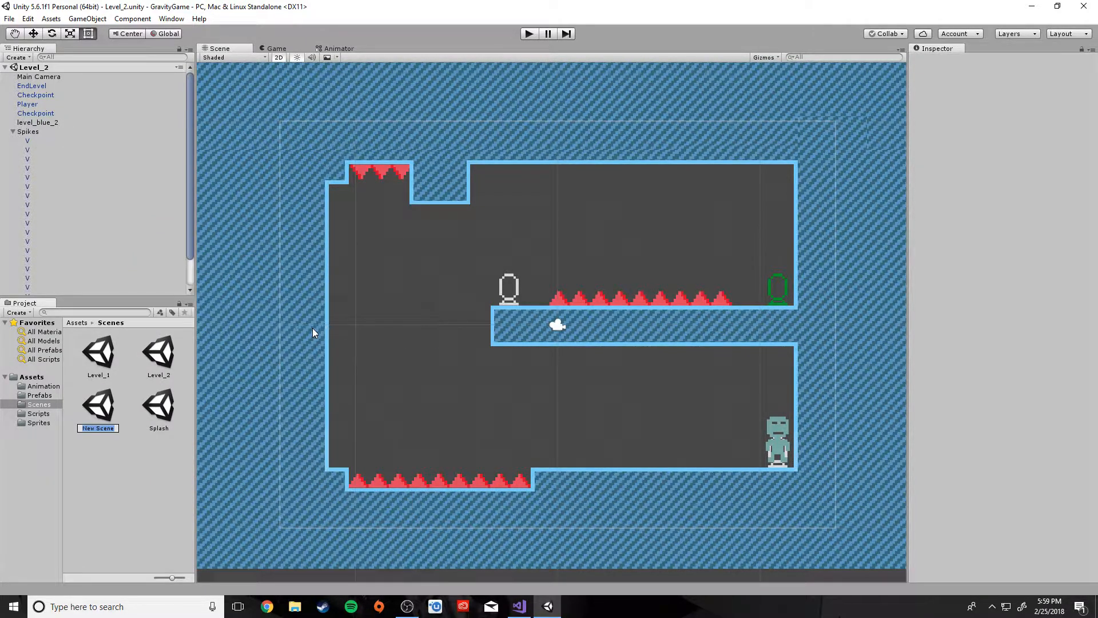
{"action": "type", "text": "Level_3"}
{"action": "key", "text": "Return"}
{"action": "double_click", "coordinate": [104, 413]}
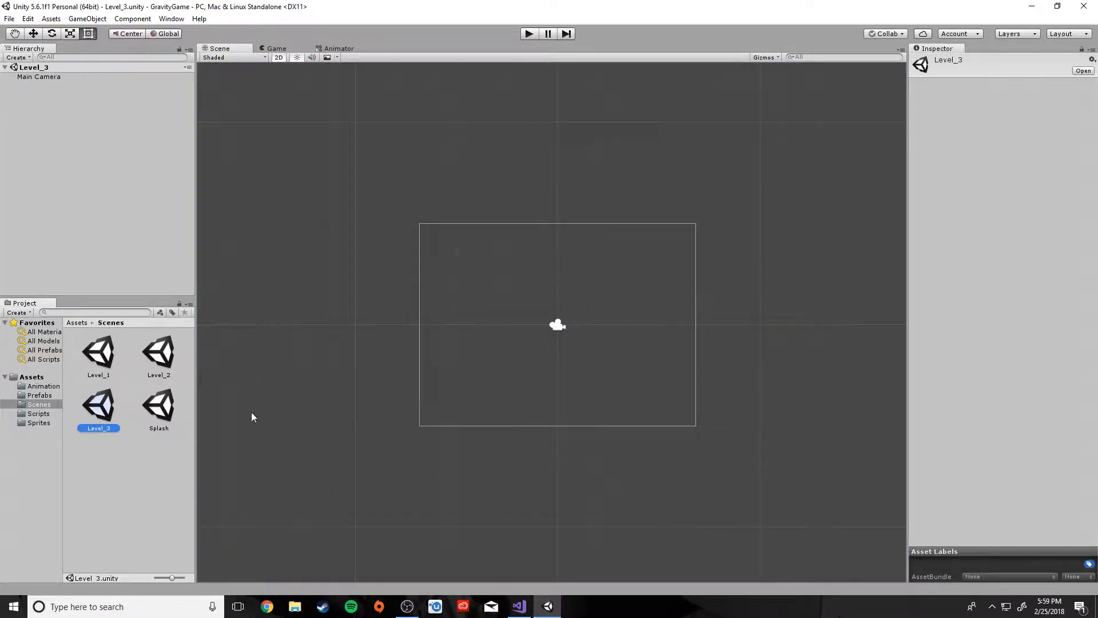
- Set the level_blue_3 sprite's import to 16 pixels per unit with Point (no filter) filtering and apply it
{"action": "left_click", "coordinate": [39, 424]}
{"action": "left_click", "coordinate": [151, 406]}
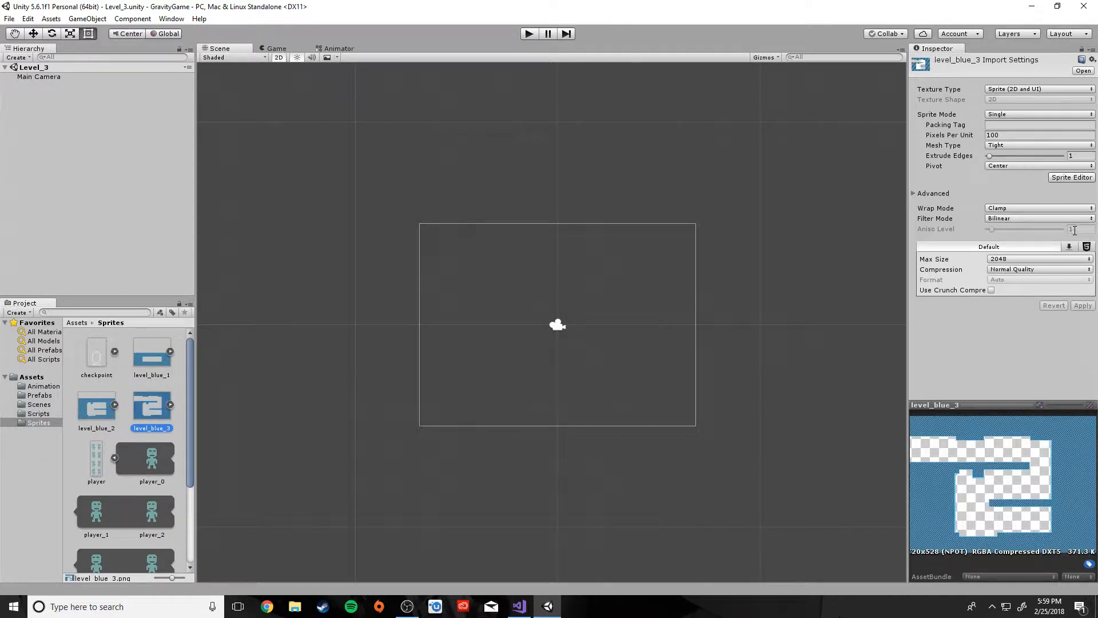
{"action": "left_click", "coordinate": [1014, 135]}
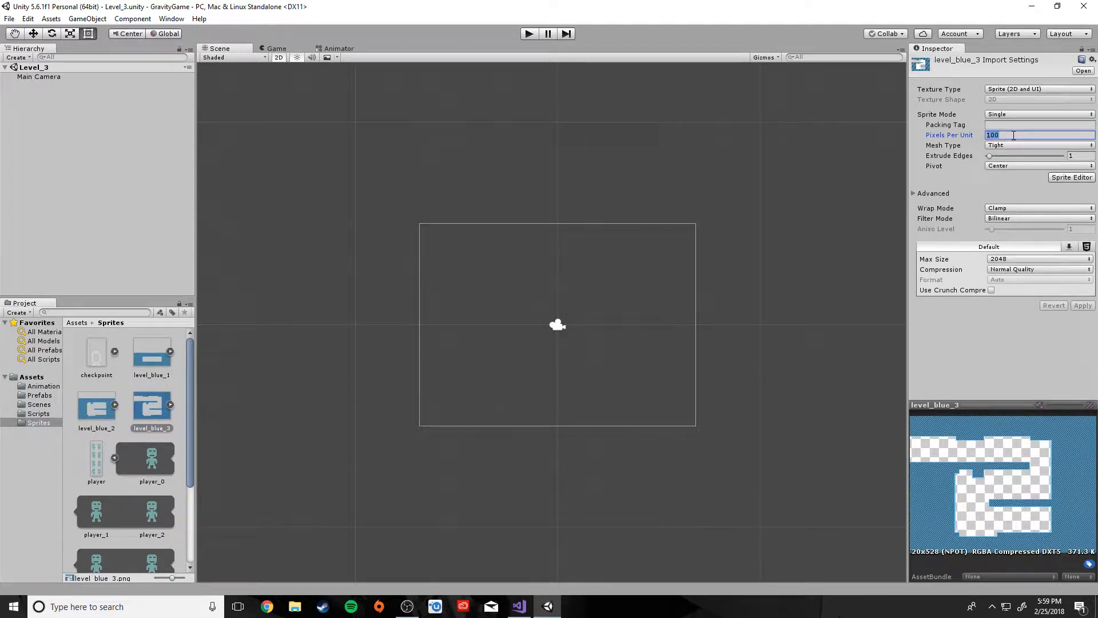
{"action": "type", "text": "16"}
{"action": "left_click", "coordinate": [1011, 219]}
{"action": "left_click", "coordinate": [1015, 228]}
{"action": "left_click", "coordinate": [1083, 306]}
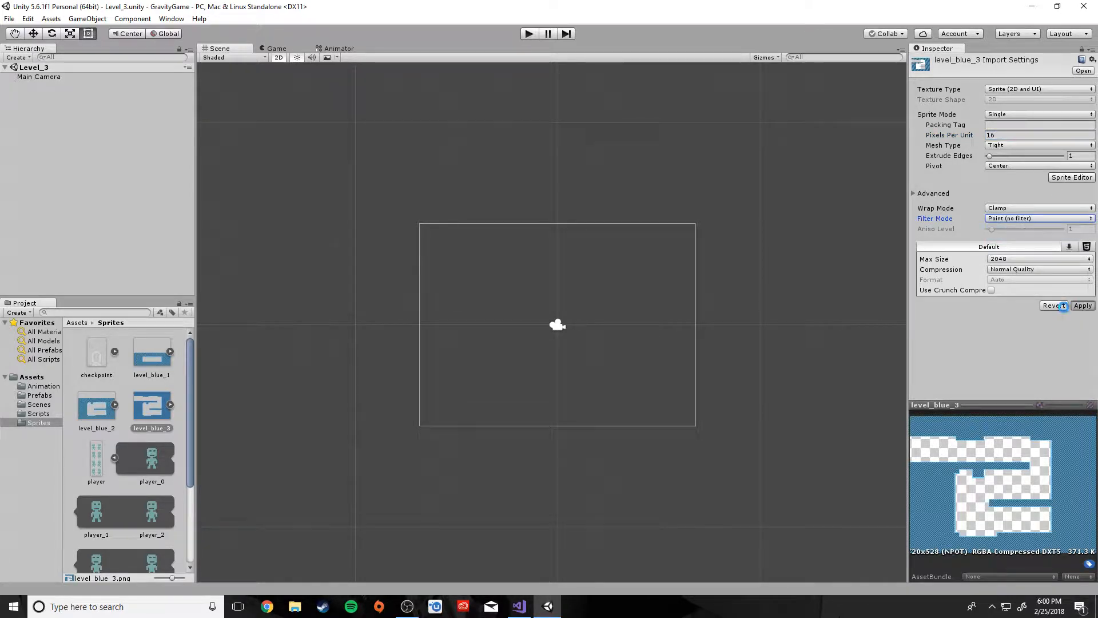
- Place the level_blue_3 sprite in the scene and set the Main Camera's size to 14.12
{"action": "left_click_drag", "start_coordinate": [152, 405], "coordinate": [616, 339]}
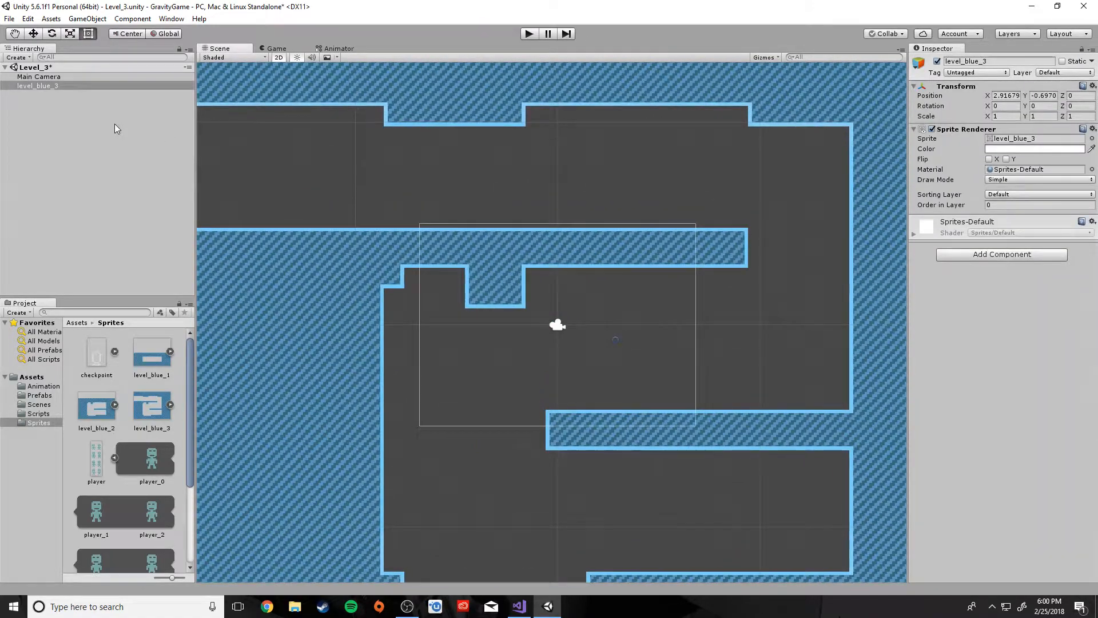
{"action": "left_click", "coordinate": [53, 78]}
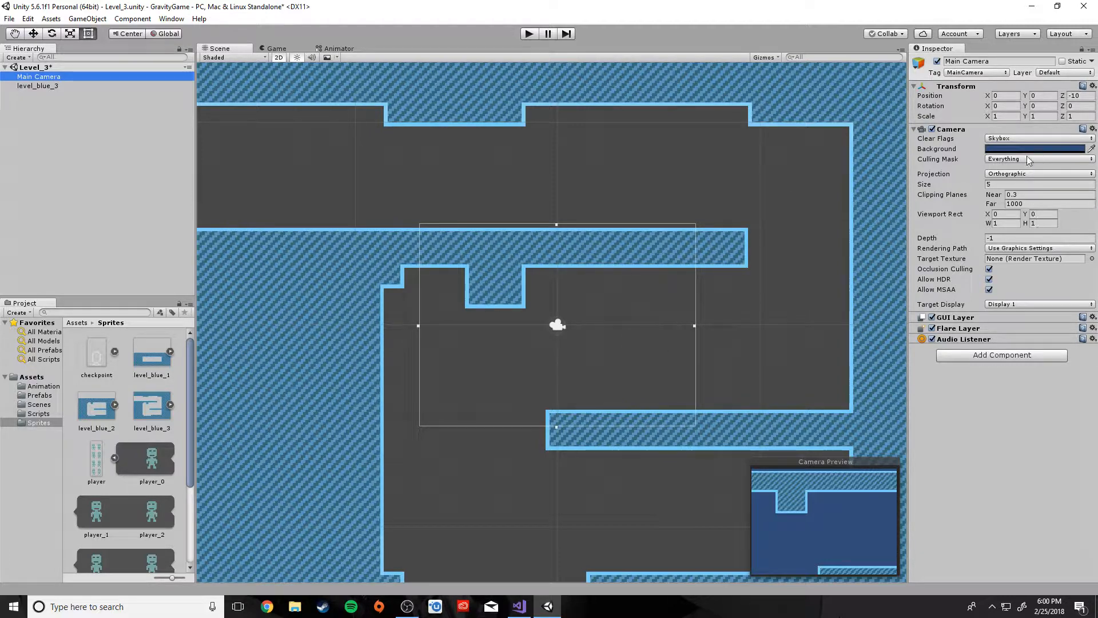
{"action": "left_click_drag", "start_coordinate": [939, 187], "coordinate": [1012, 196]}
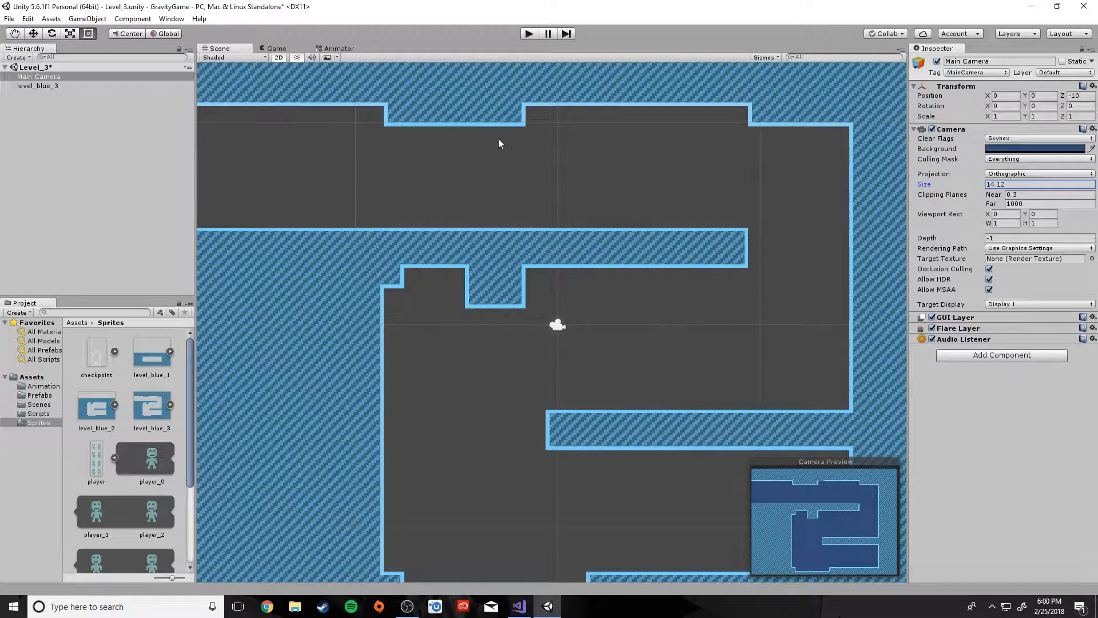
- Place a Checkpoint prefab on the floor in the level's lower-right corner and the Player prefab over it
{"action": "scroll", "coordinate": [554, 452], "scroll_direction": "down", "scroll_amount": 3}
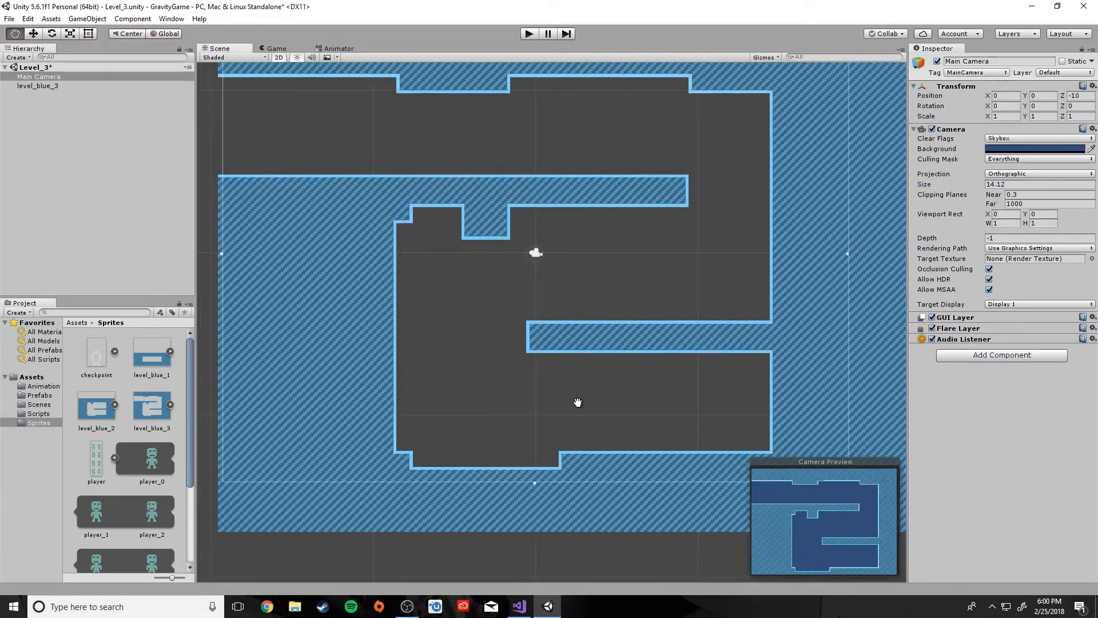
{"action": "scroll", "coordinate": [636, 438], "scroll_direction": "down", "scroll_amount": 2}
{"action": "scroll", "coordinate": [636, 437], "scroll_direction": "up", "scroll_amount": 5}
{"action": "mouse_move", "coordinate": [658, 445]}
{"action": "middle_mouse_down"}
{"action": "mouse_move", "coordinate": [635, 439]}
{"action": "mouse_move", "coordinate": [604, 473]}
{"action": "mouse_move", "coordinate": [645, 446]}
{"action": "middle_mouse_up"}
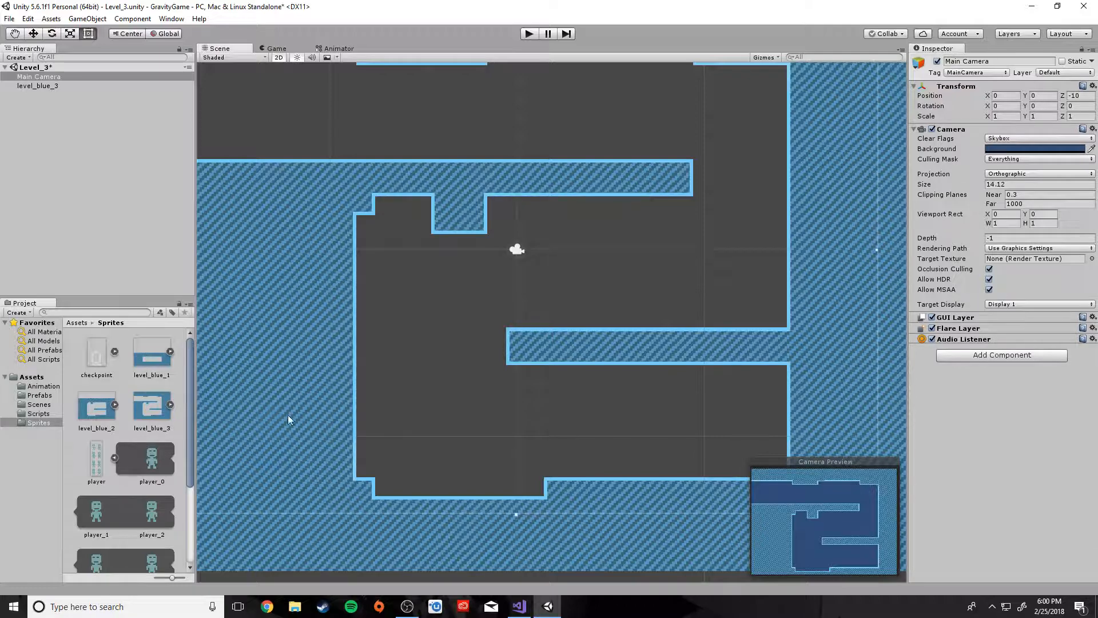
{"action": "left_click", "coordinate": [39, 396]}
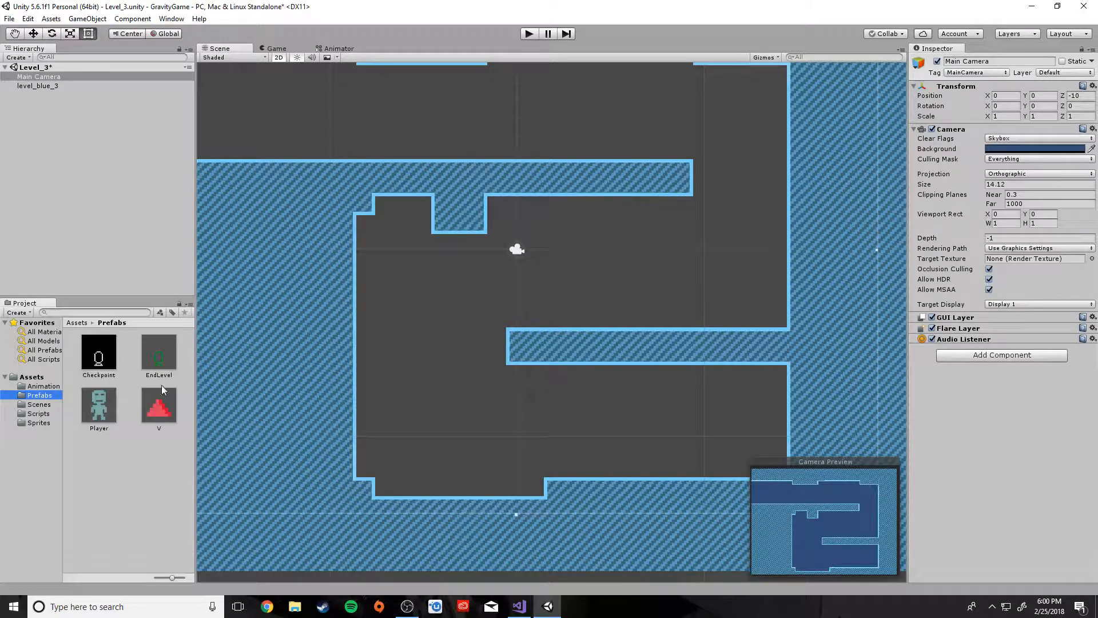
{"action": "left_click_drag", "start_coordinate": [99, 356], "coordinate": [761, 453]}
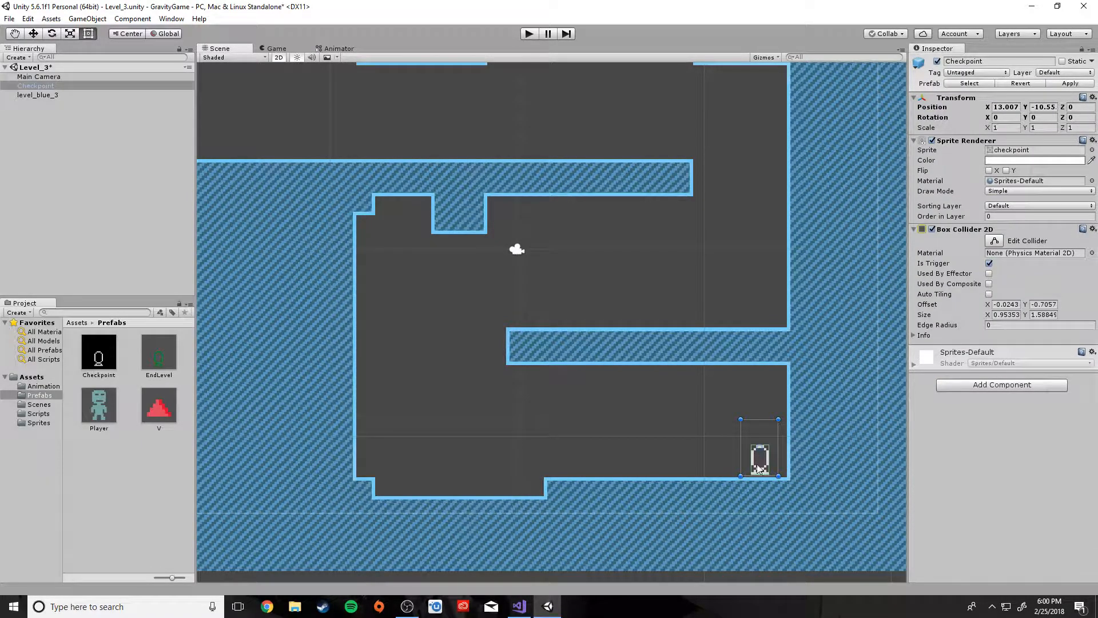
{"action": "left_click_drag", "start_coordinate": [760, 468], "coordinate": [760, 470]}
{"action": "left_click_drag", "start_coordinate": [93, 410], "coordinate": [761, 456]}
- Place Checkpoint prefabs on the middle ledge and in the upper corridor, and the EndLevel prefab at the corridor's far left end
{"action": "left_click_drag", "start_coordinate": [94, 366], "coordinate": [504, 139]}
{"action": "scroll", "coordinate": [478, 267], "scroll_direction": "down", "scroll_amount": 4}
{"action": "middle_click_drag", "start_coordinate": [478, 268], "coordinate": [473, 322]}
{"action": "left_click_drag", "start_coordinate": [152, 369], "coordinate": [230, 217]}
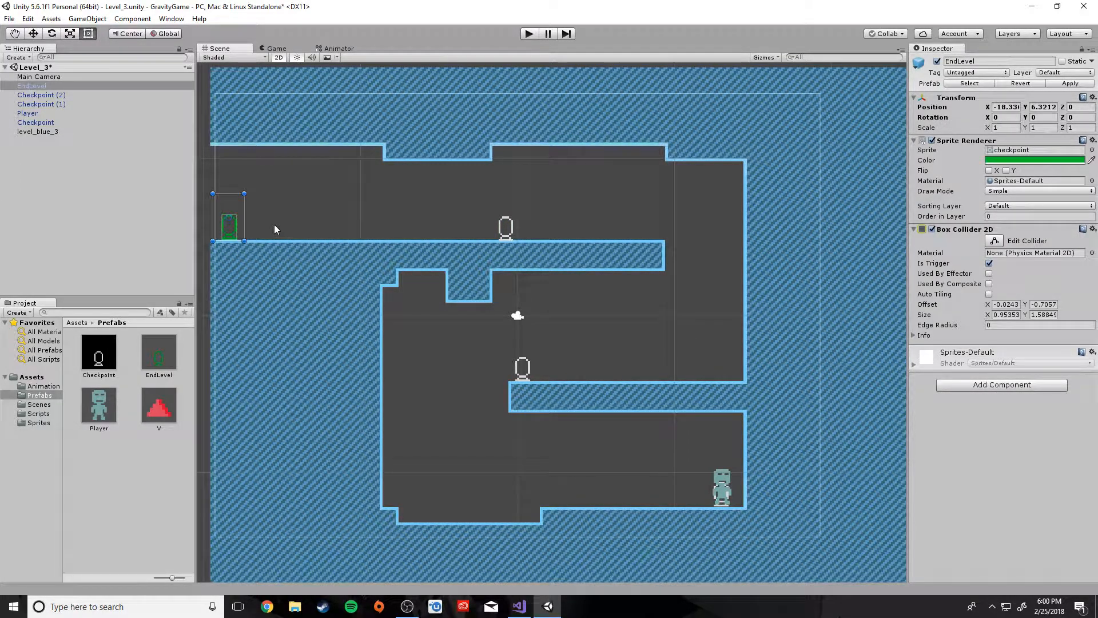
- Place one V spike prefab on the floor of the lower pit, against its right wall
{"action": "left_click_drag", "start_coordinate": [159, 405], "coordinate": [532, 517]}
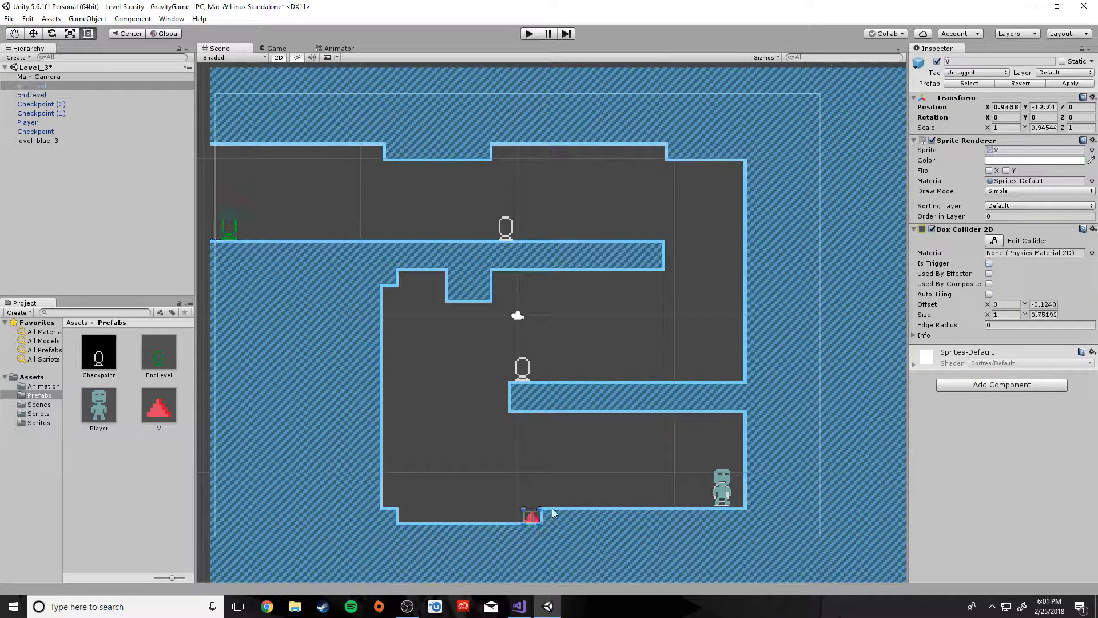
{"action": "scroll", "coordinate": [561, 516], "scroll_direction": "up", "scroll_amount": 4}
{"action": "middle_click_drag", "start_coordinate": [561, 516], "coordinate": [548, 353]}
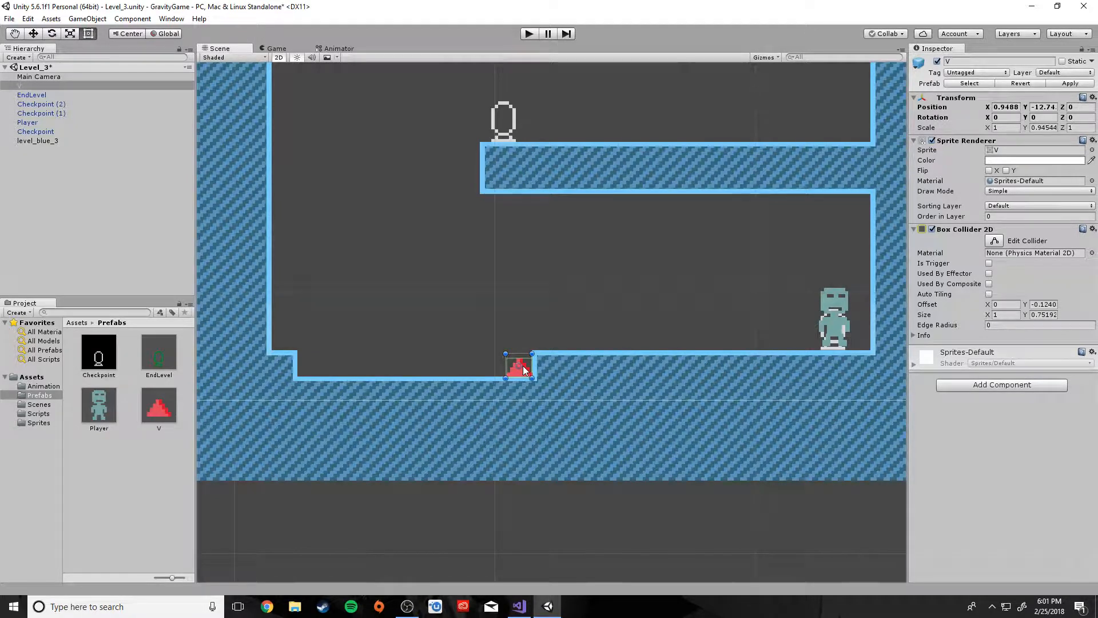
{"action": "left_click_drag", "start_coordinate": [526, 371], "coordinate": [524, 370]}
{"action": "left_click", "coordinate": [500, 354]}
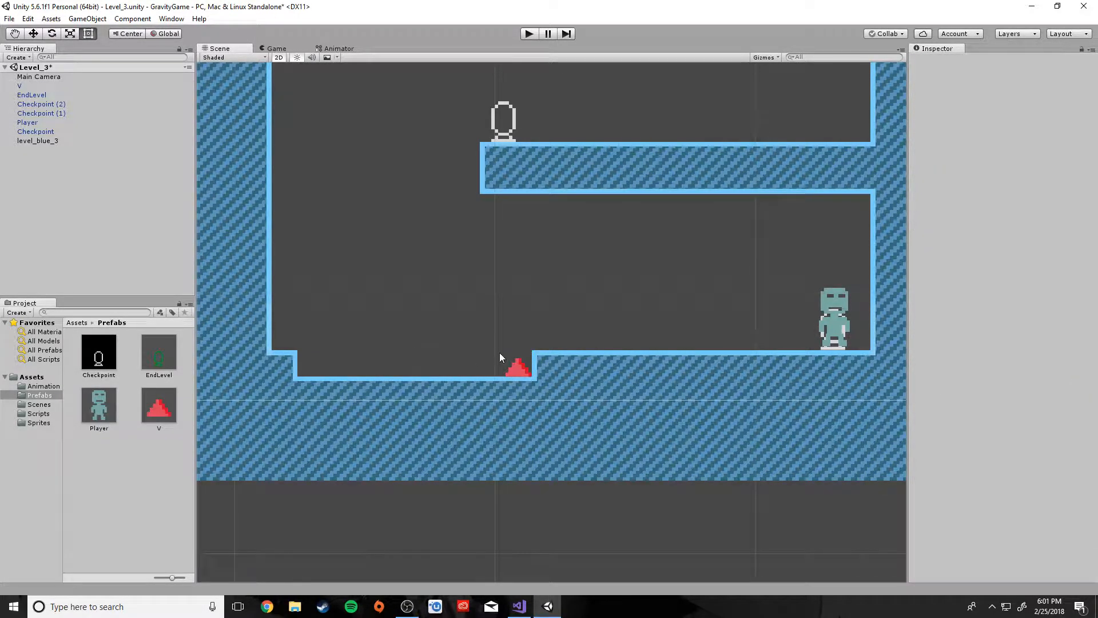
- Create an empty object in the scene and name it Checkpoints
{"action": "right_click", "coordinate": [37, 152]}
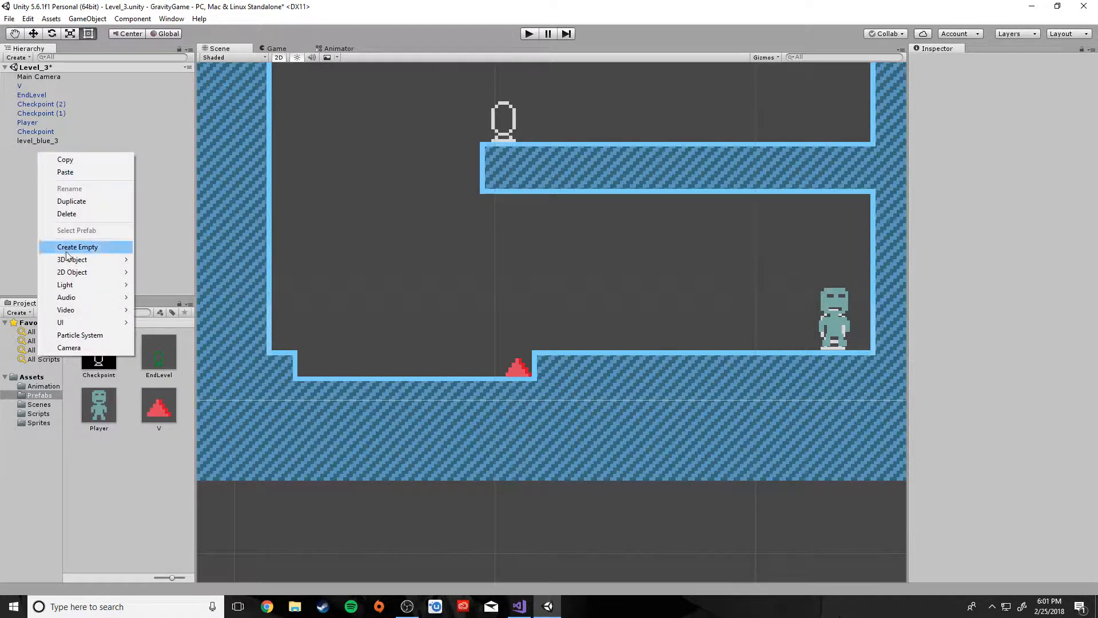
{"action": "left_click", "coordinate": [65, 247]}
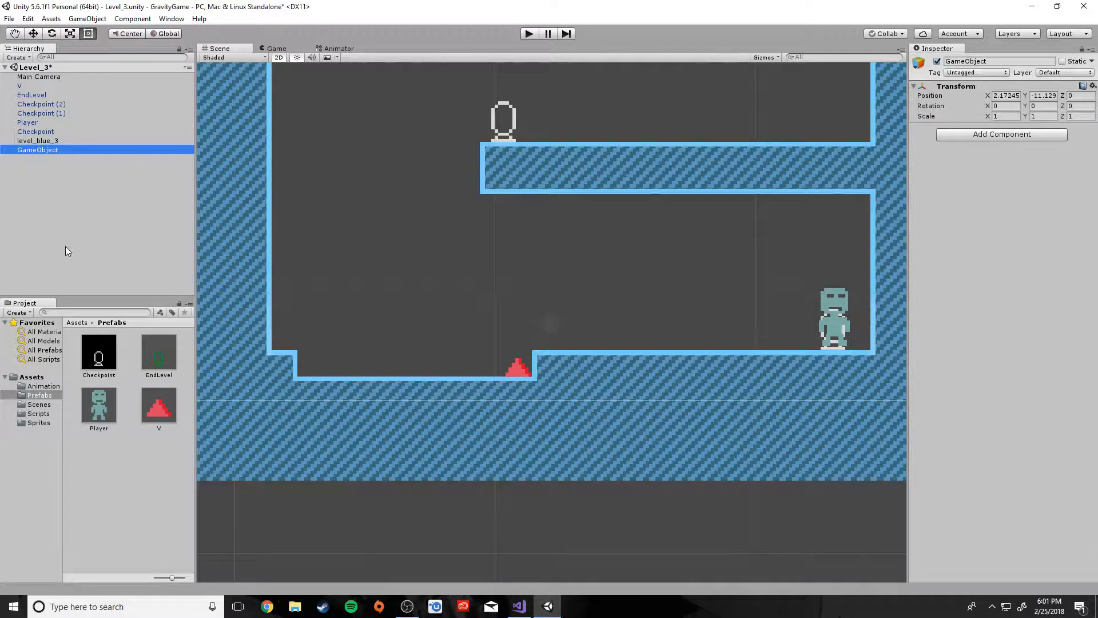
{"action": "right_click", "coordinate": [24, 152]}
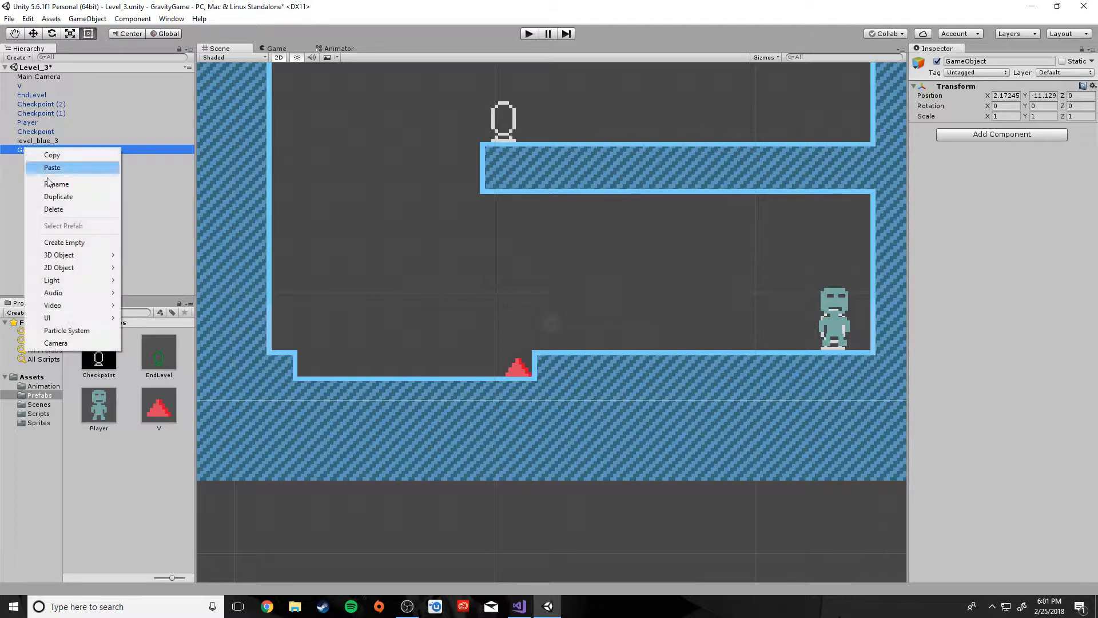
{"action": "left_click", "coordinate": [56, 183]}
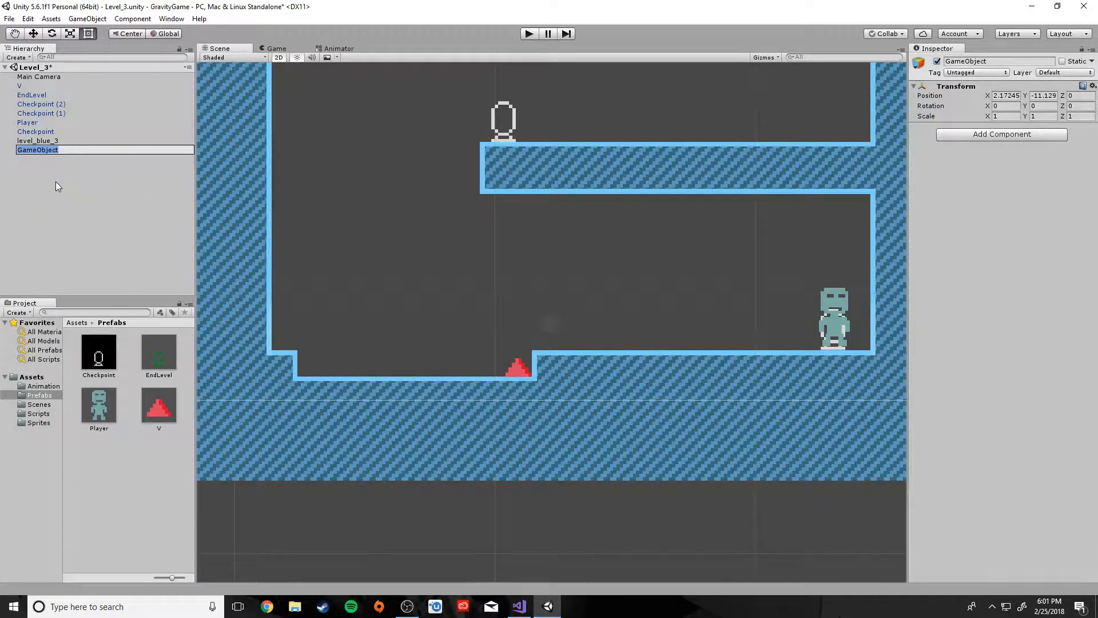
{"action": "type", "text": "Checkpoints"}
{"action": "left_click", "coordinate": [56, 186]}
- Move all three checkpoint objects under the Checkpoints object
{"action": "left_click", "coordinate": [46, 105]}
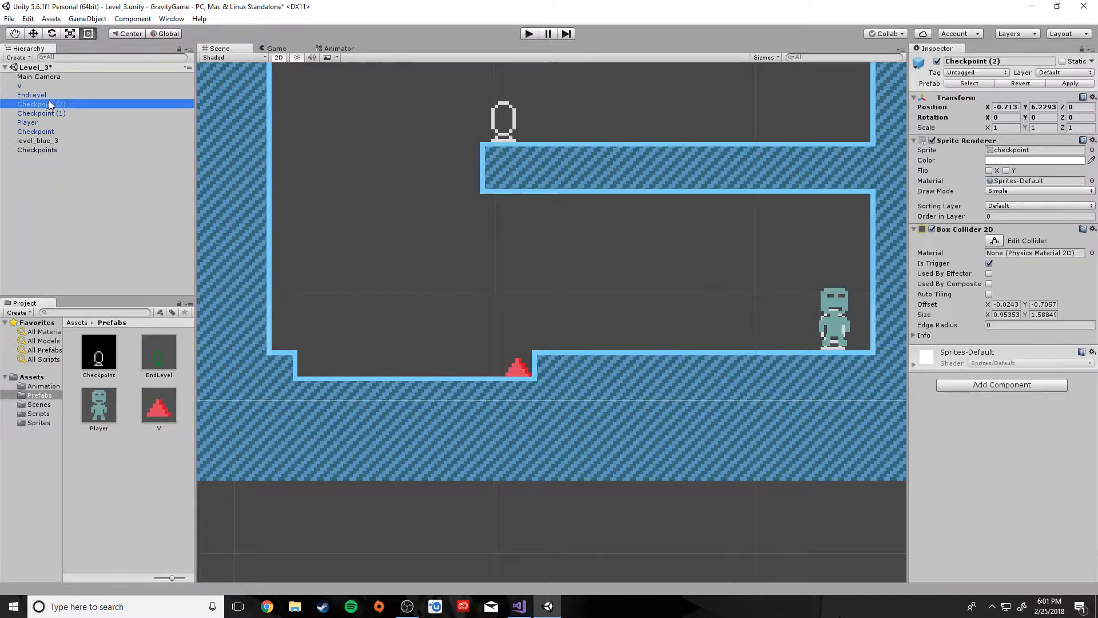
{"action": "left_click", "coordinate": [50, 113], "text": "shift"}
{"action": "left_click_drag", "start_coordinate": [50, 113], "coordinate": [50, 151]}
{"action": "left_click_drag", "start_coordinate": [43, 113], "coordinate": [40, 132]}
- Rename all three objects under Checkpoints to Checkpoint in one go and collapse the group
{"action": "left_click", "coordinate": [65, 131]}
{"action": "left_click", "coordinate": [59, 150], "text": "shift"}
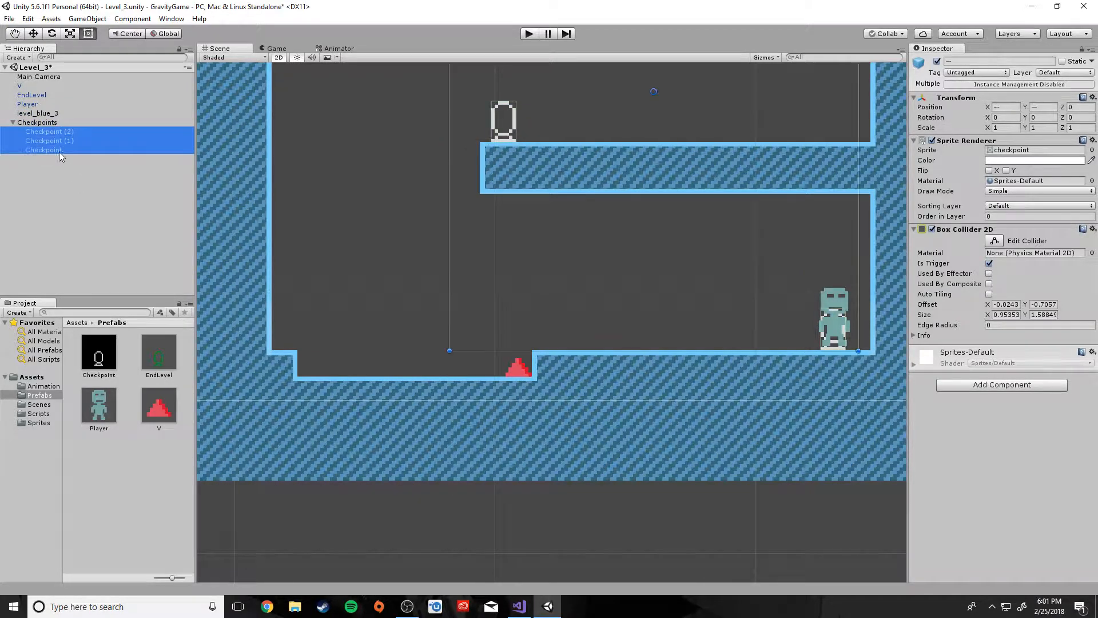
{"action": "left_click", "coordinate": [986, 61]}
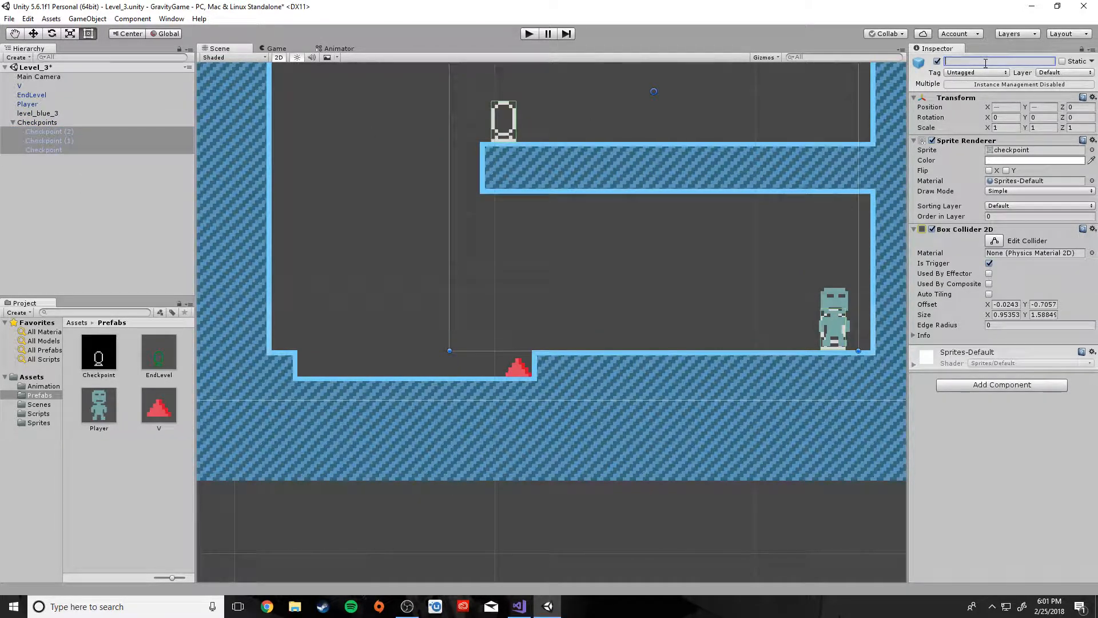
{"action": "type", "text": "Checkpoint"}
{"action": "left_click", "coordinate": [118, 193]}
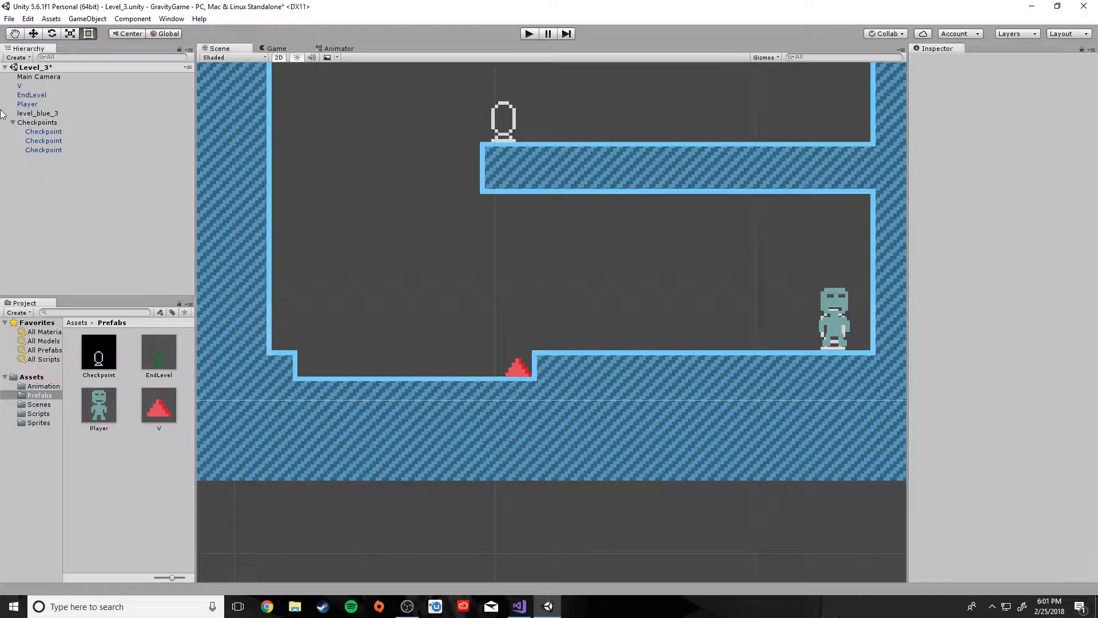
{"action": "left_click", "coordinate": [14, 123]}
- Create an empty object named Spikes, move the pit's V spike under it, and select that spike
{"action": "right_click", "coordinate": [32, 151]}
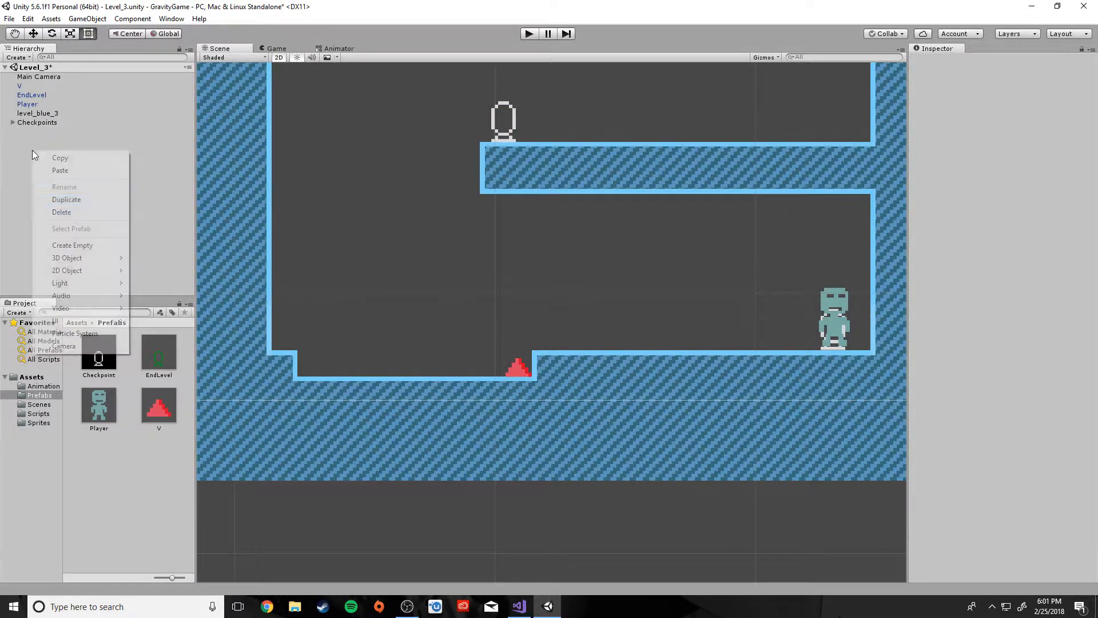
{"action": "left_click", "coordinate": [80, 246]}
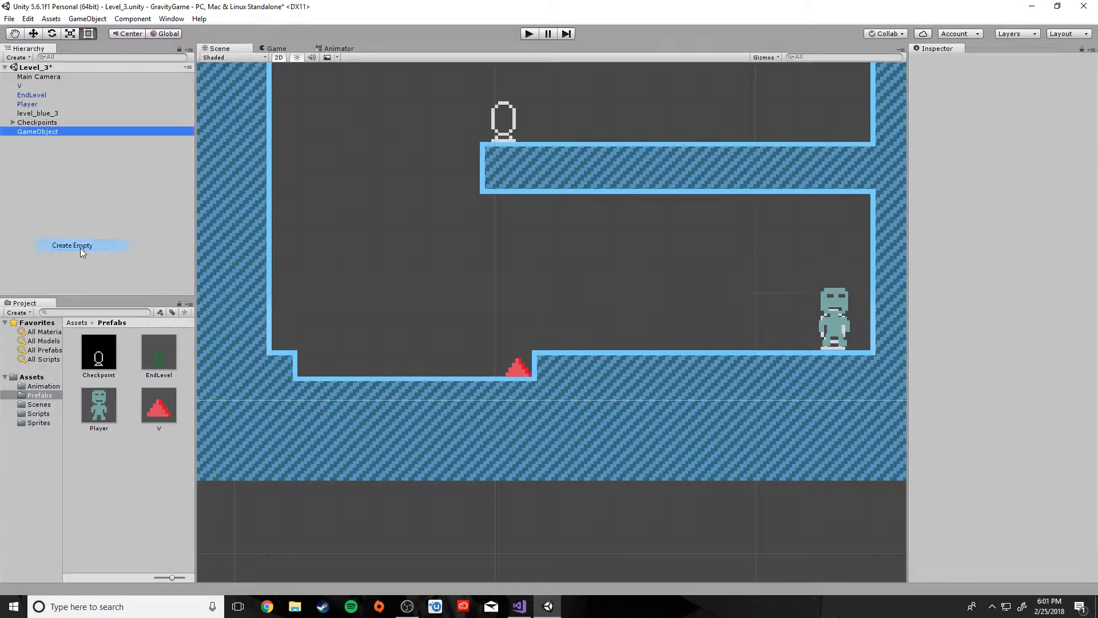
{"action": "right_click", "coordinate": [44, 134]}
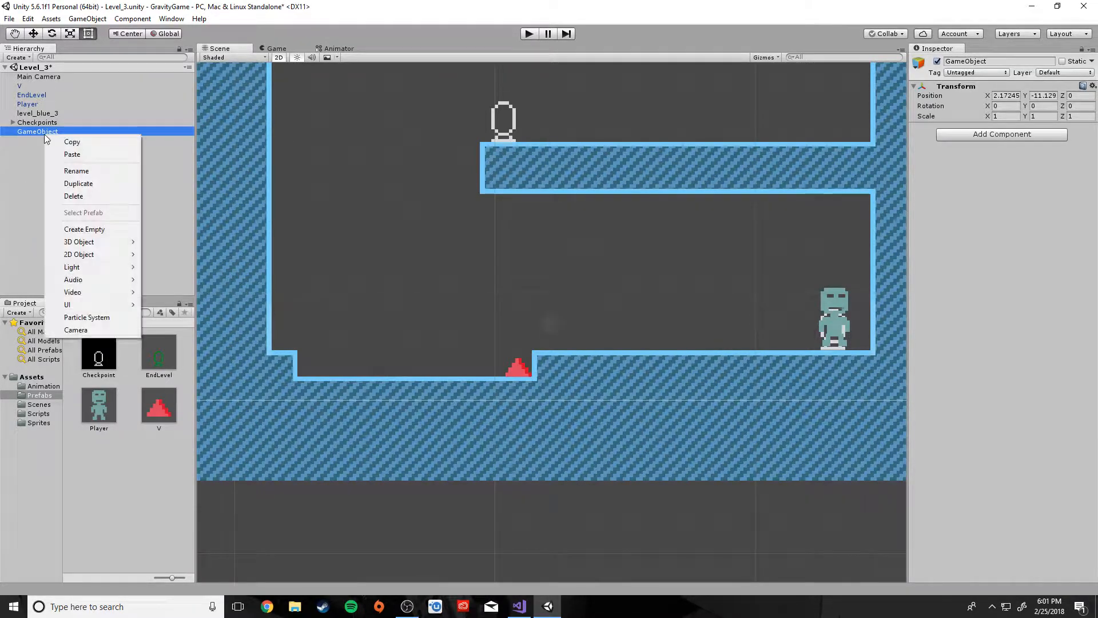
{"action": "left_click", "coordinate": [71, 170]}
{"action": "type", "text": "Spikes"}
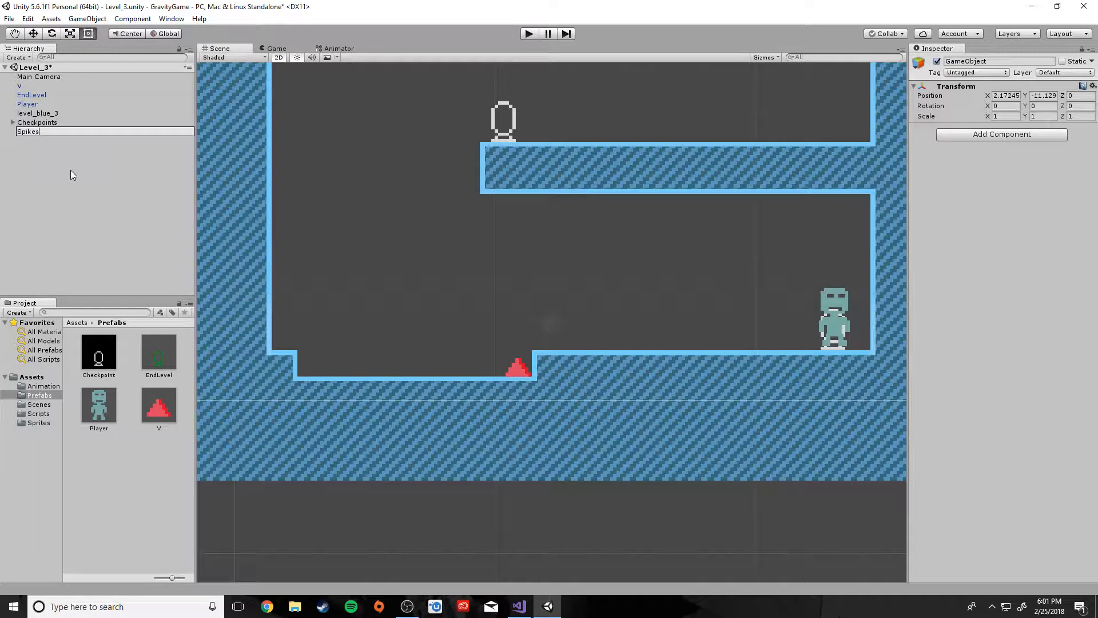
{"action": "key", "text": "Return"}
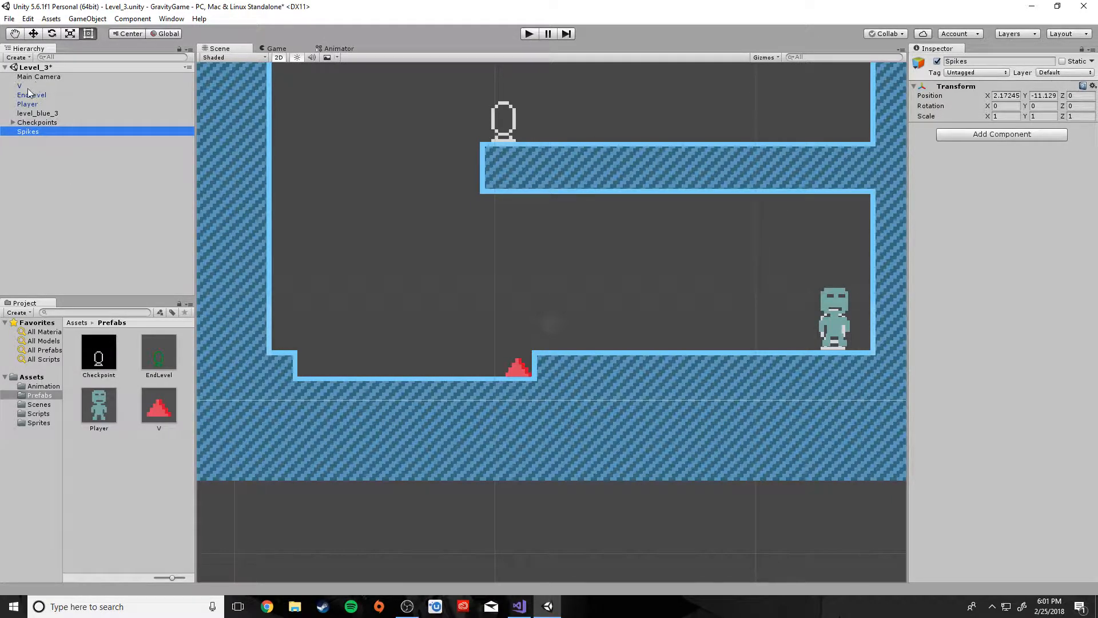
{"action": "left_click_drag", "start_coordinate": [28, 90], "coordinate": [35, 131]}
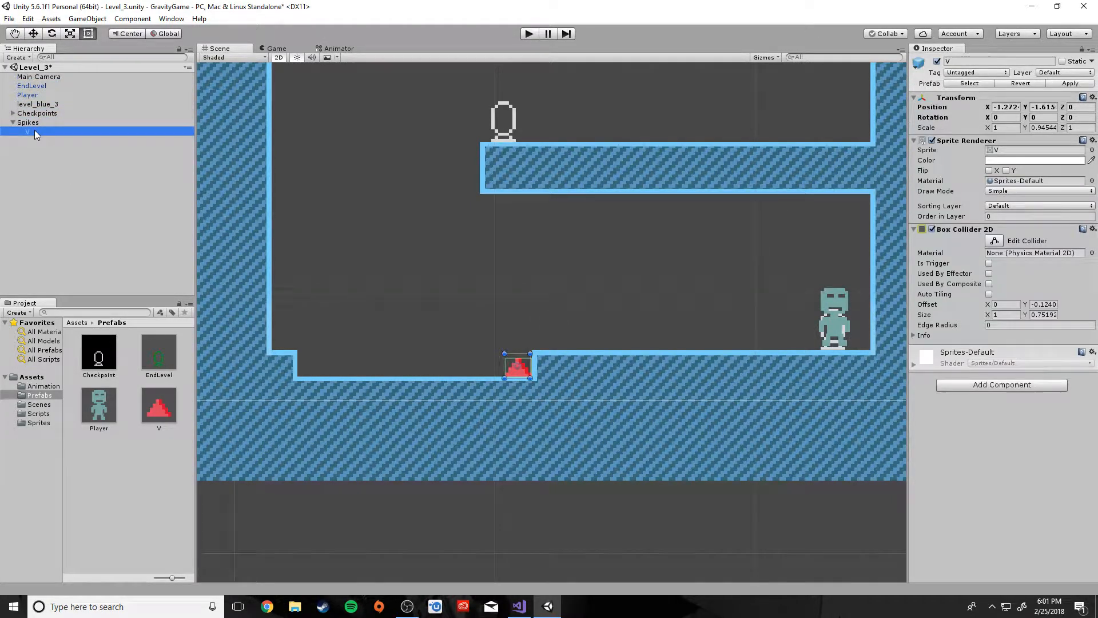
{"action": "left_click", "coordinate": [524, 372]}
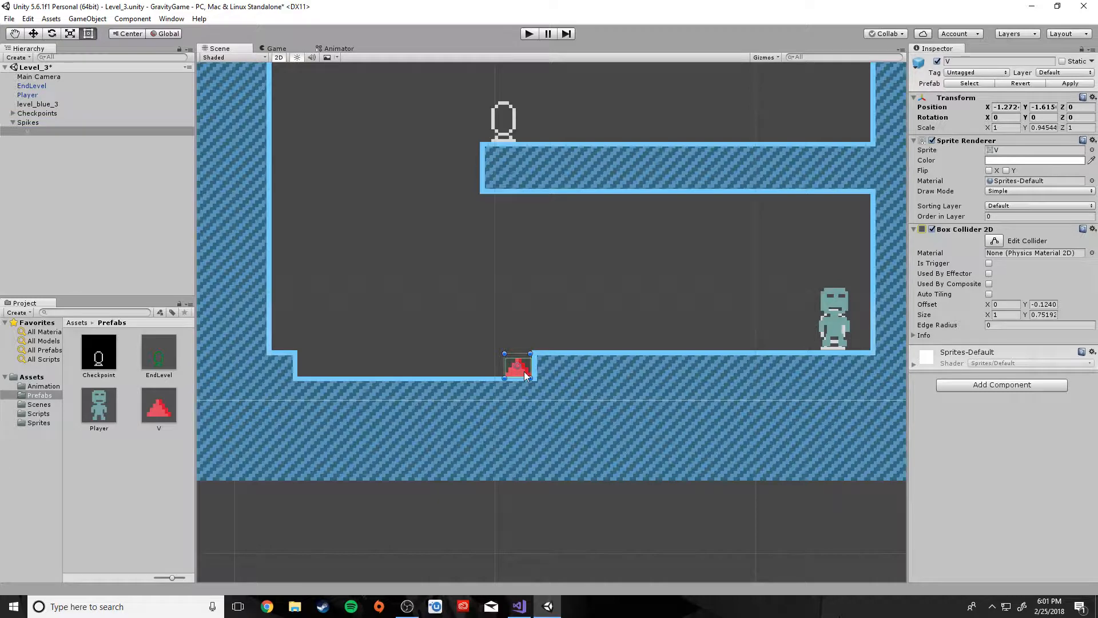
- Duplicate the pit's V spike repeatedly and line the copies up side by side until nine spikes fill the pit floor
{"action": "key", "text": "ctrl+d"}
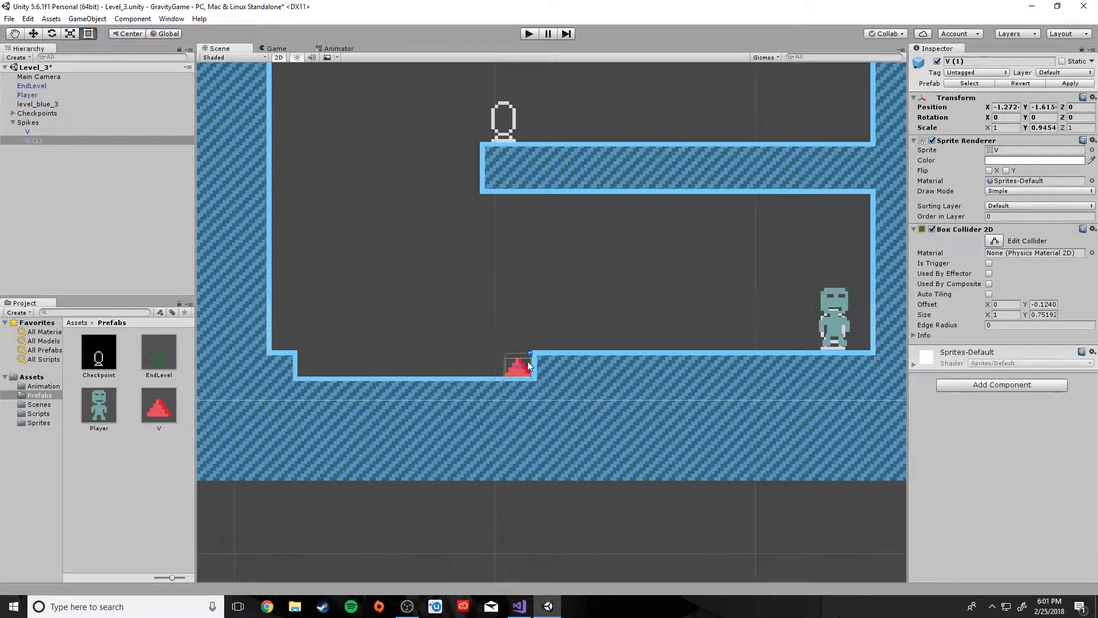
{"action": "left_click_drag", "start_coordinate": [494, 369], "coordinate": [499, 362]}
{"action": "key", "text": "ctrl+d"}
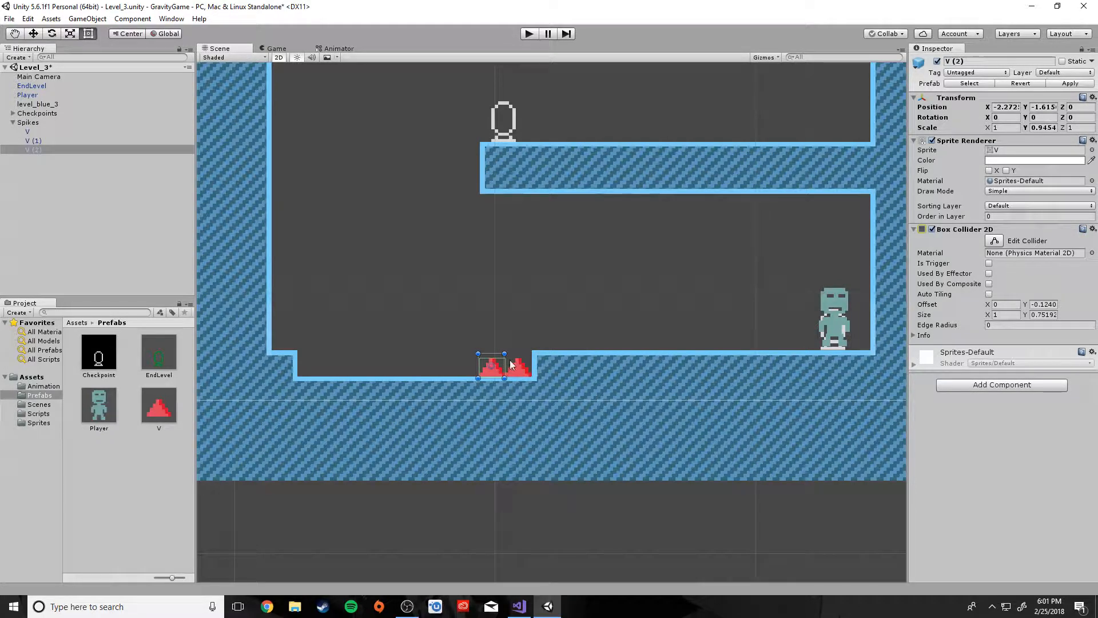
{"action": "left_click_drag", "start_coordinate": [501, 361], "coordinate": [461, 365], "text": "ctrl"}
{"action": "key", "text": "ctrl+d"}
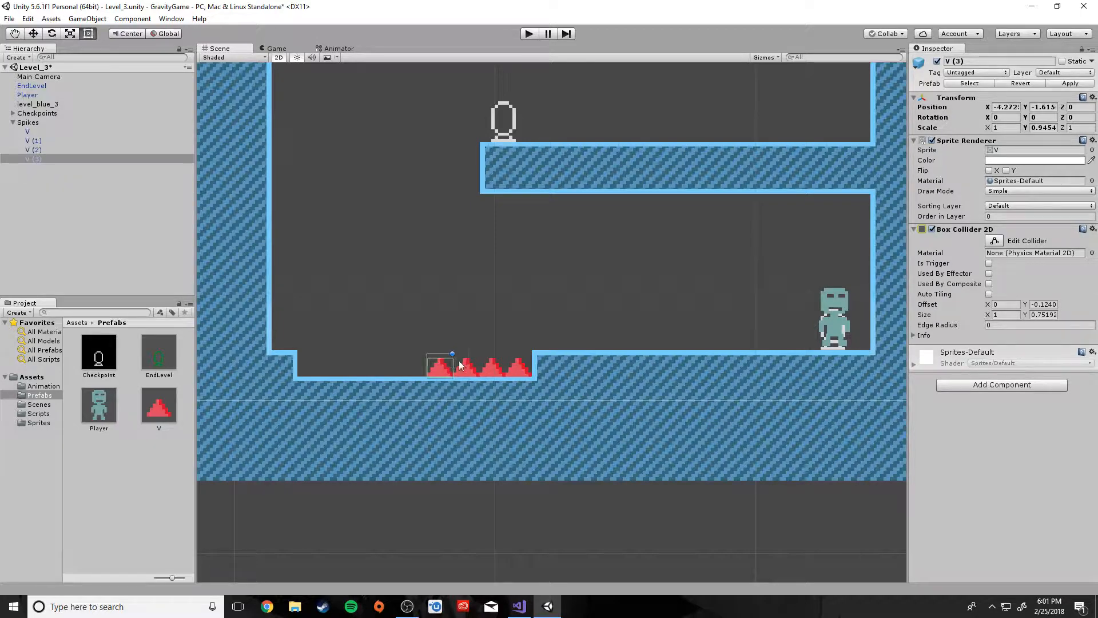
{"action": "key", "text": "ctrl+d"}
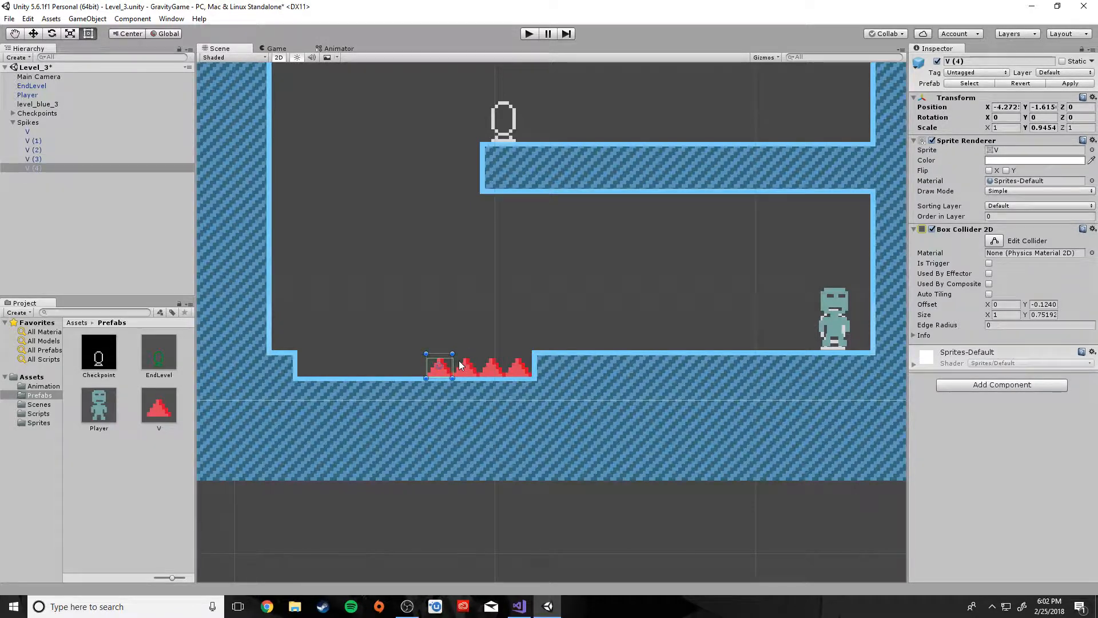
{"action": "left_click_drag", "start_coordinate": [453, 363], "coordinate": [400, 358], "text": "ctrl"}
{"action": "key", "text": "ctrl+d"}
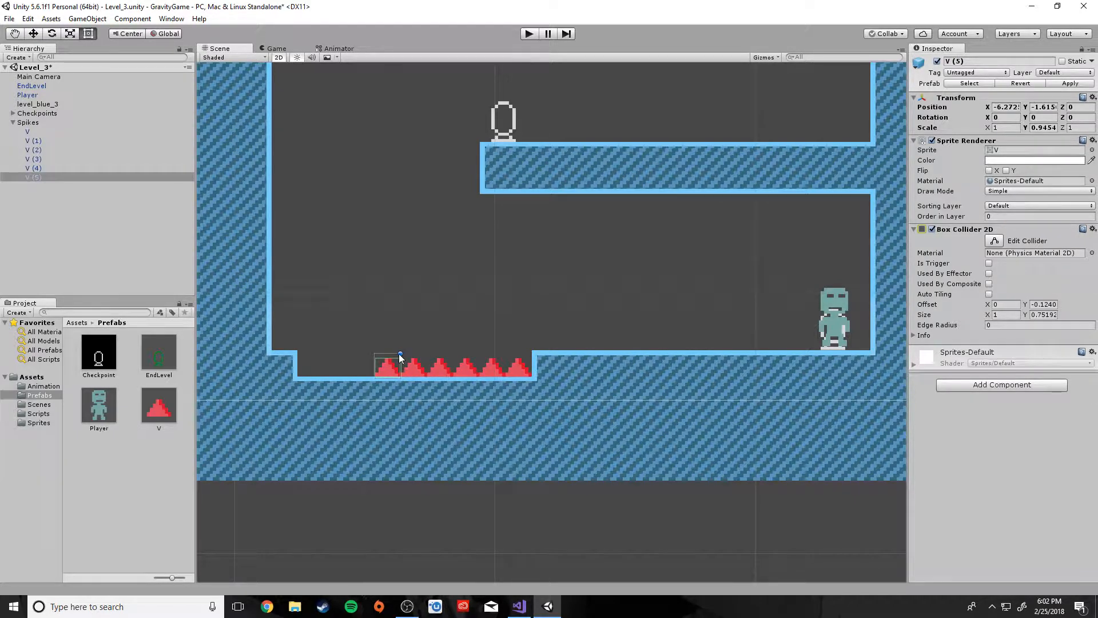
{"action": "key", "text": "ctrl+d"}
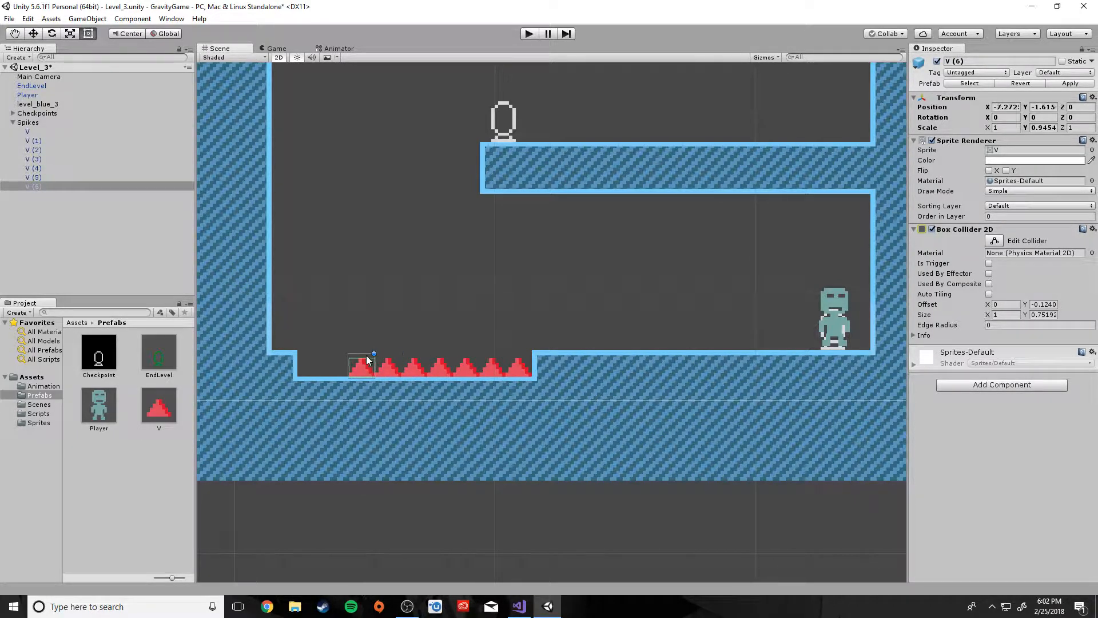
{"action": "key", "text": "ctrl+d"}
{"action": "left_click_drag", "start_coordinate": [370, 359], "coordinate": [330, 361], "text": "ctrl"}
{"action": "key", "text": "ctrl+d"}
{"action": "left_click", "coordinate": [398, 291]}
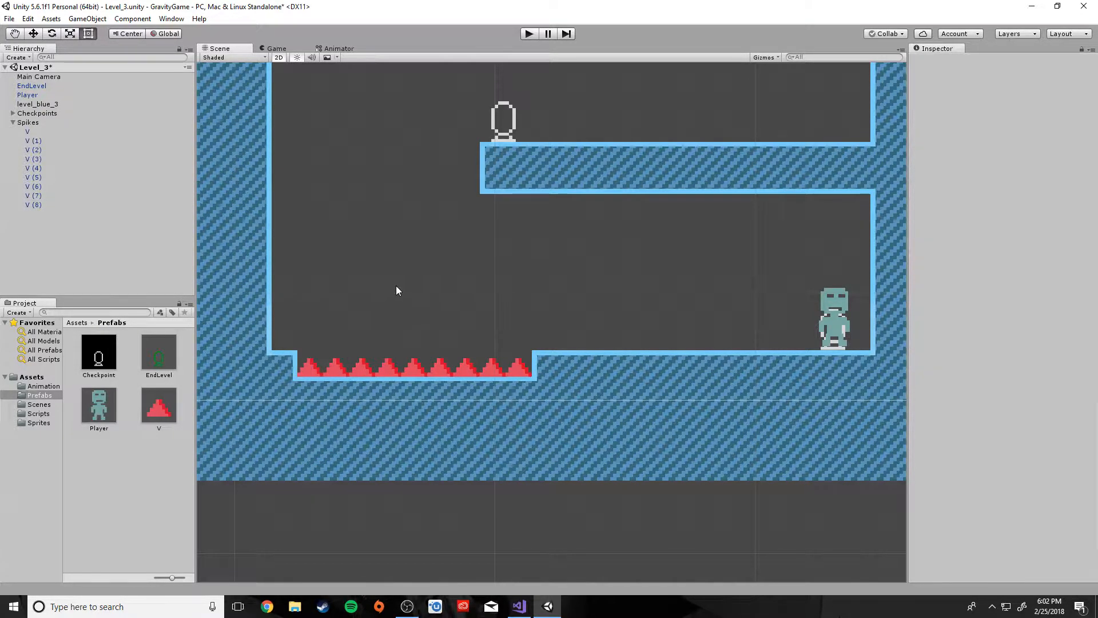
- Place two more V spike prefabs, one on the middle platform and one on the upper platform between the level end and the checkpoint
{"action": "scroll", "coordinate": [543, 282], "scroll_direction": "down", "scroll_amount": 6}
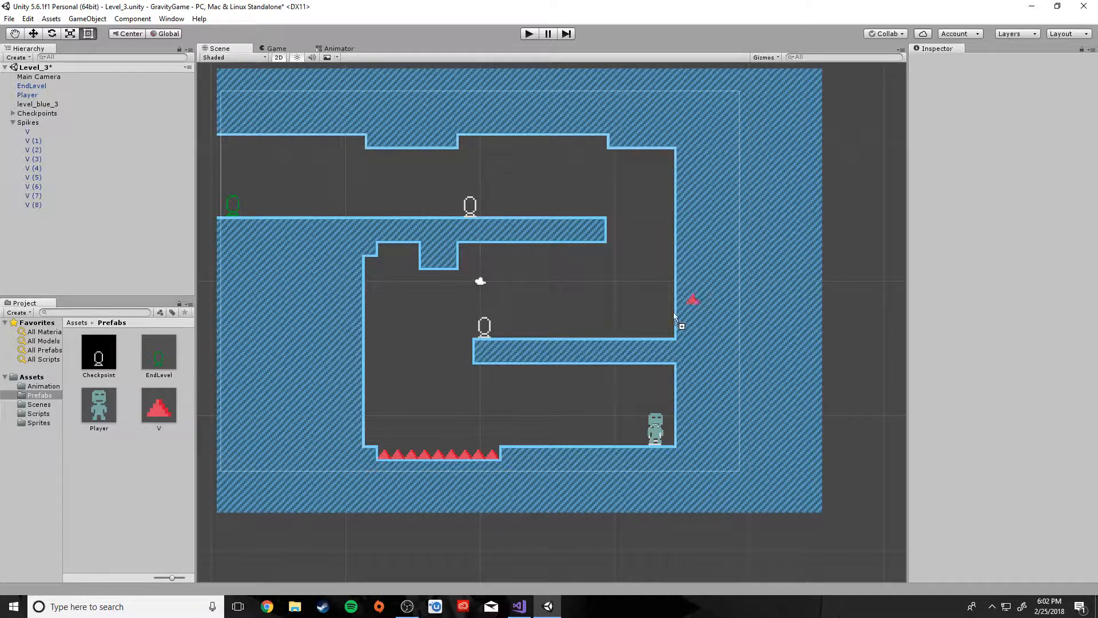
{"action": "left_click_drag", "start_coordinate": [675, 313], "coordinate": [622, 331]}
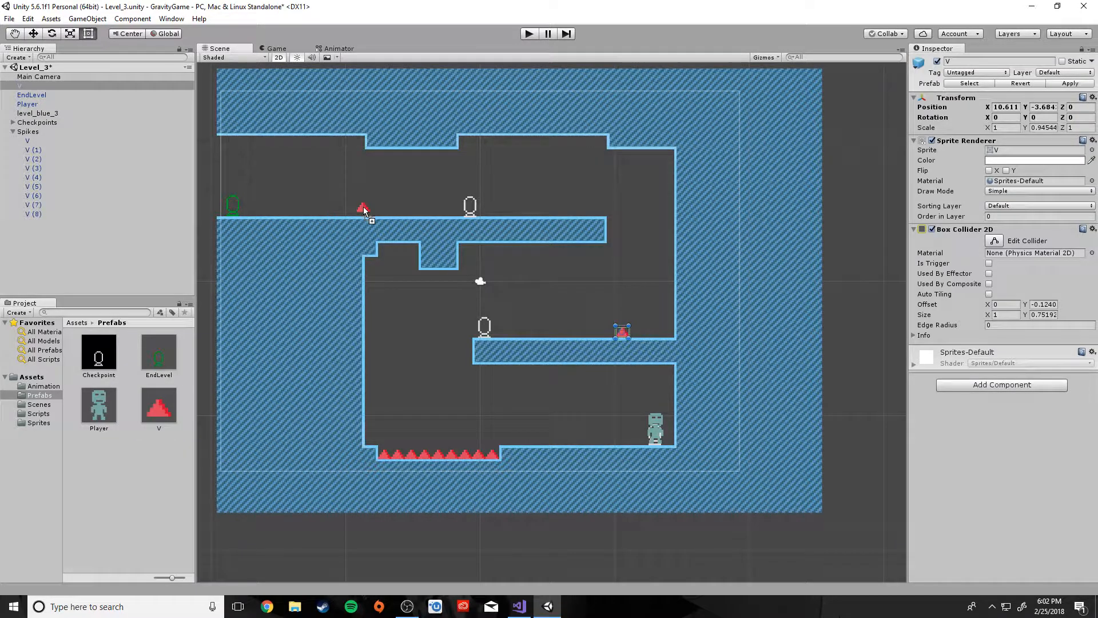
{"action": "left_click_drag", "start_coordinate": [363, 207], "coordinate": [362, 211]}
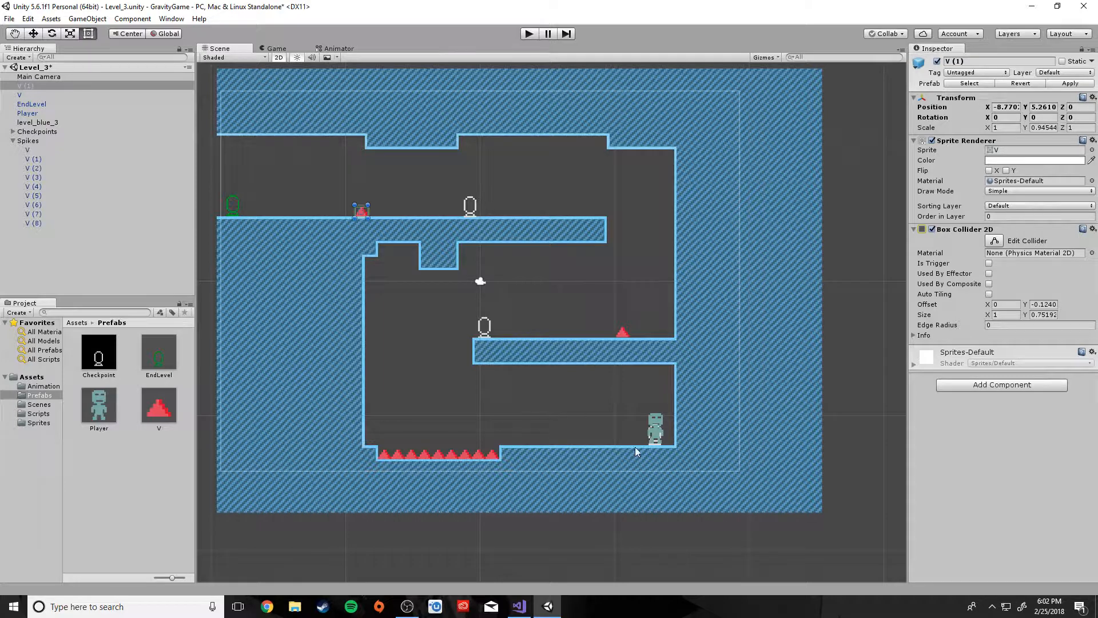
{"action": "left_click", "coordinate": [108, 260]}
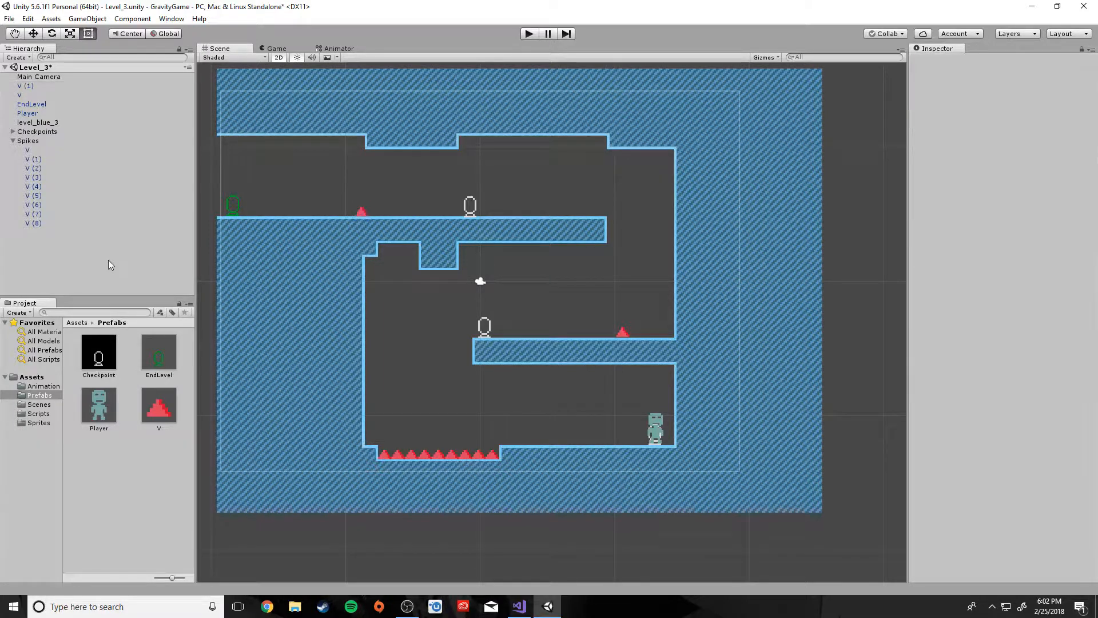
- Save the Level_3 scene and the project
{"action": "left_click", "coordinate": [10, 19]}
{"action": "left_click", "coordinate": [34, 60]}
{"action": "left_click", "coordinate": [9, 19]}
{"action": "left_click", "coordinate": [38, 115]}
- Move the two loose platform spikes under the Spikes object and rename every spike in the group to V in one go
{"action": "left_click", "coordinate": [38, 150]}
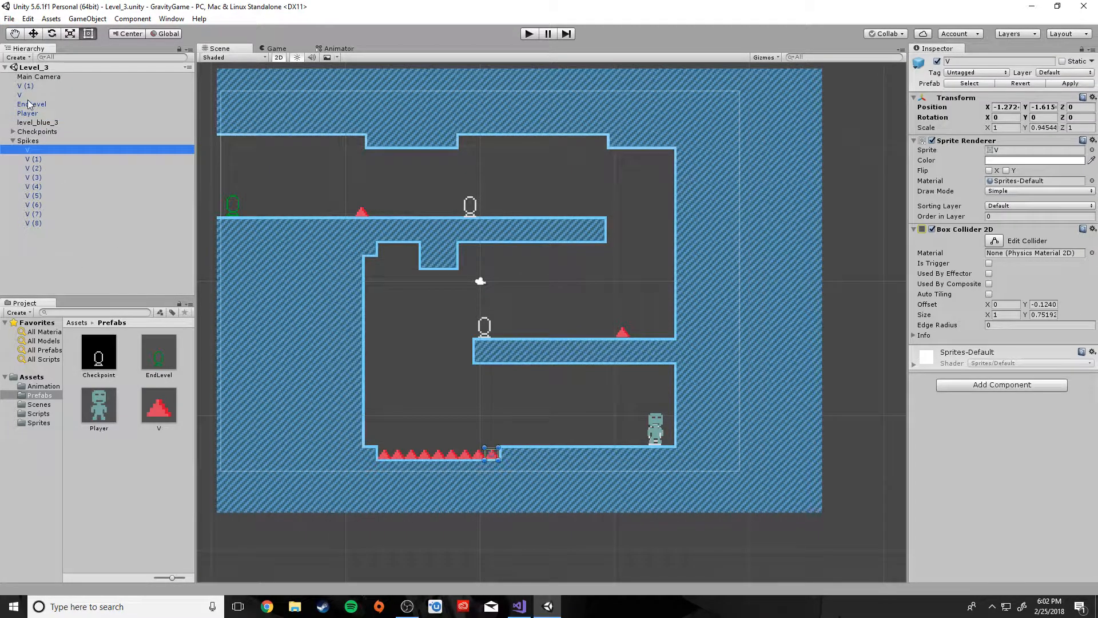
{"action": "left_click_drag", "start_coordinate": [28, 96], "coordinate": [42, 132]}
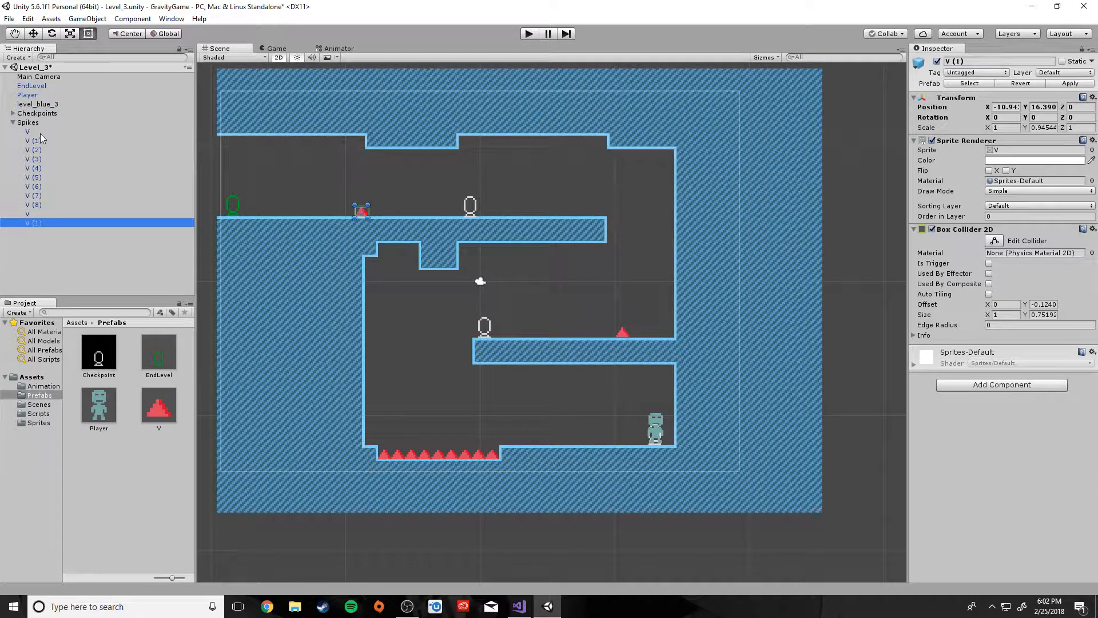
{"action": "left_click", "coordinate": [40, 133]}
{"action": "left_click", "coordinate": [38, 221], "text": "shift"}
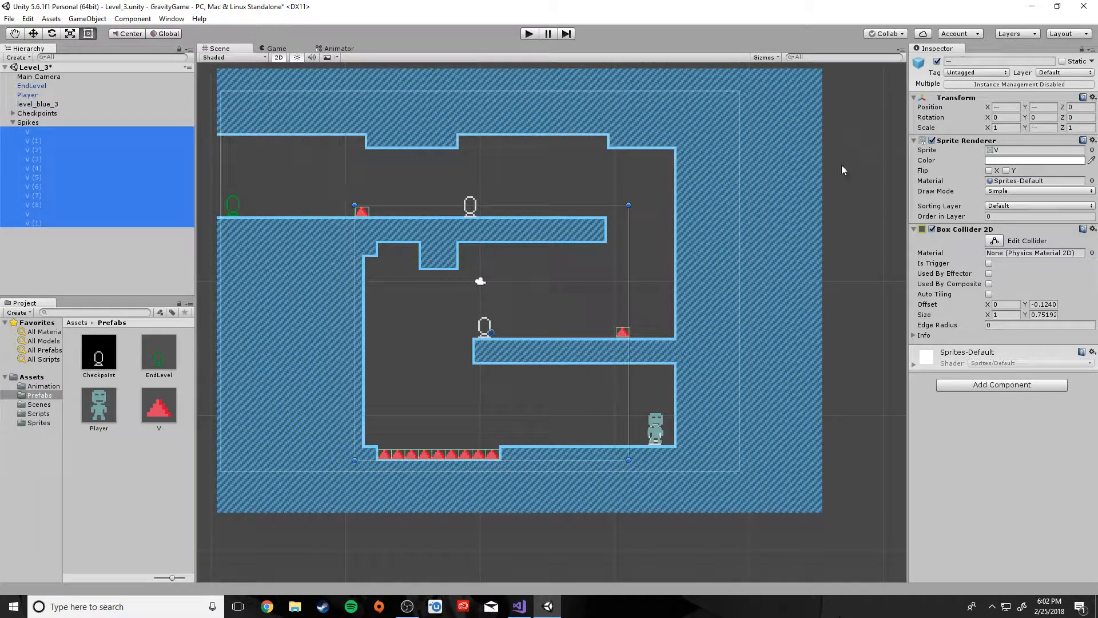
{"action": "left_click", "coordinate": [971, 61]}
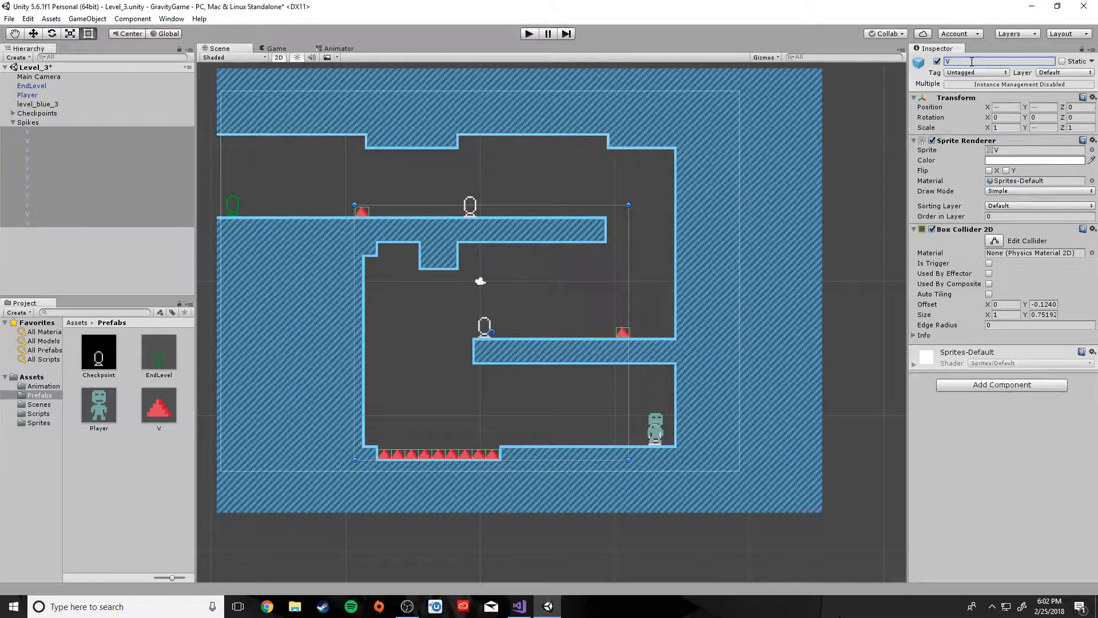
{"action": "left_click", "coordinate": [94, 253]}
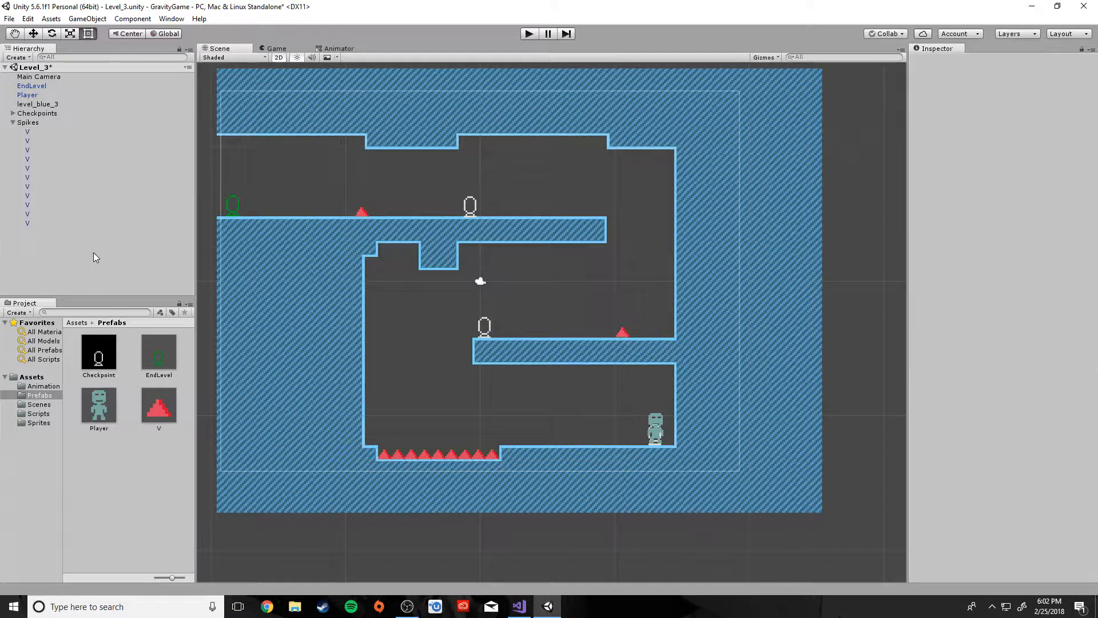
- Save the scene and the project again with the regrouped, renamed spikes
{"action": "left_click", "coordinate": [9, 19]}
{"action": "left_click", "coordinate": [31, 61]}
{"action": "left_click", "coordinate": [9, 19]}
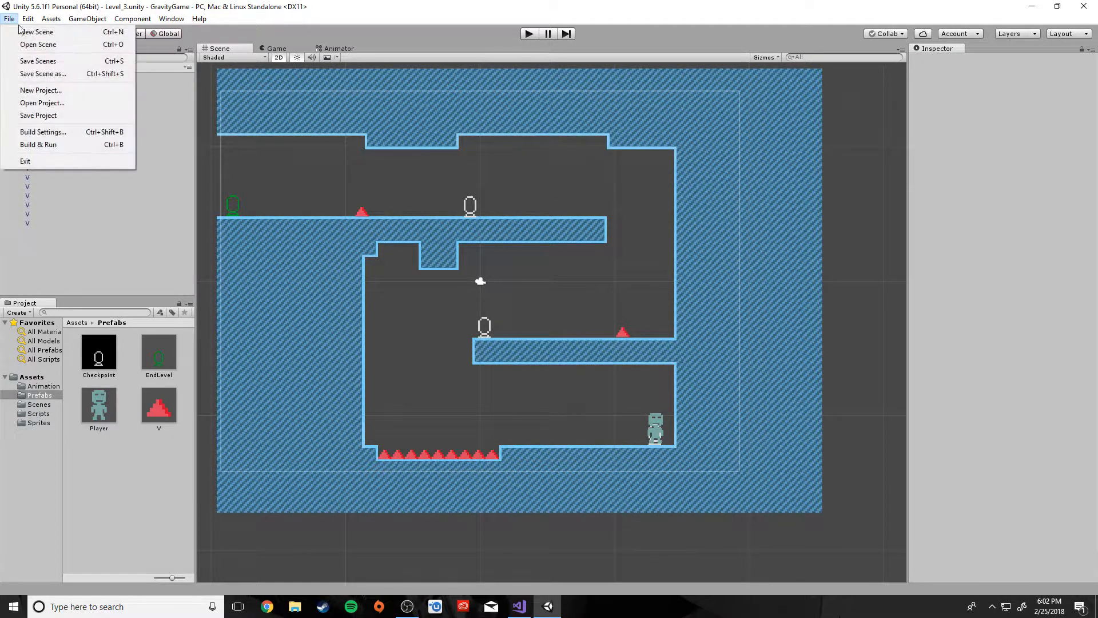
{"action": "left_click", "coordinate": [38, 117]}
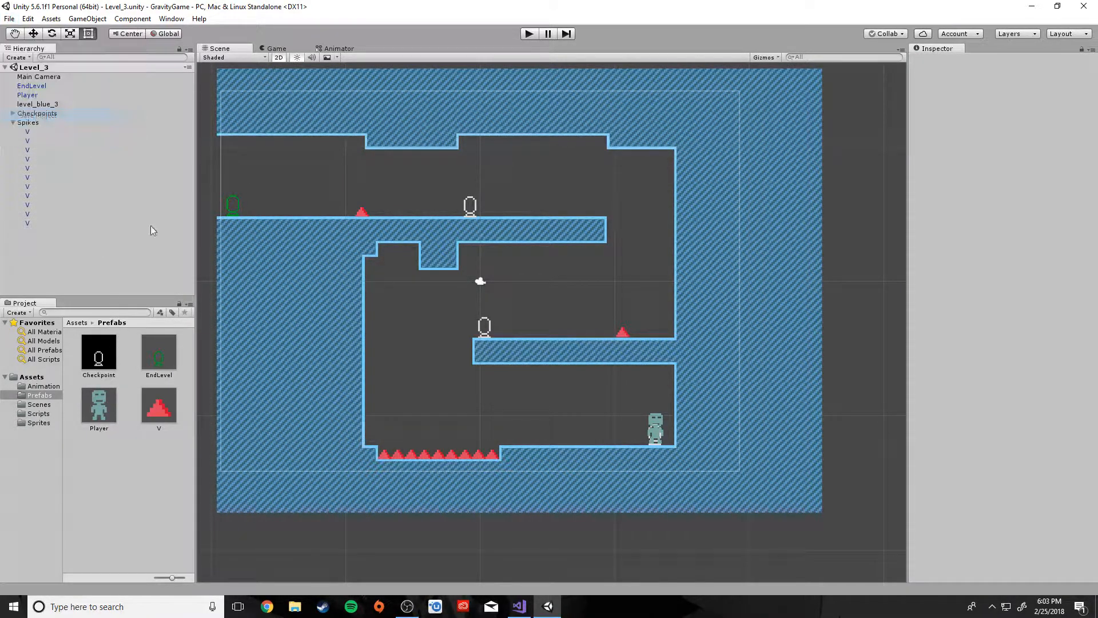
- Add the open Level_3 scene to the scenes in the build settings and close them
{"action": "left_click", "coordinate": [9, 19]}
{"action": "left_click", "coordinate": [50, 133]}
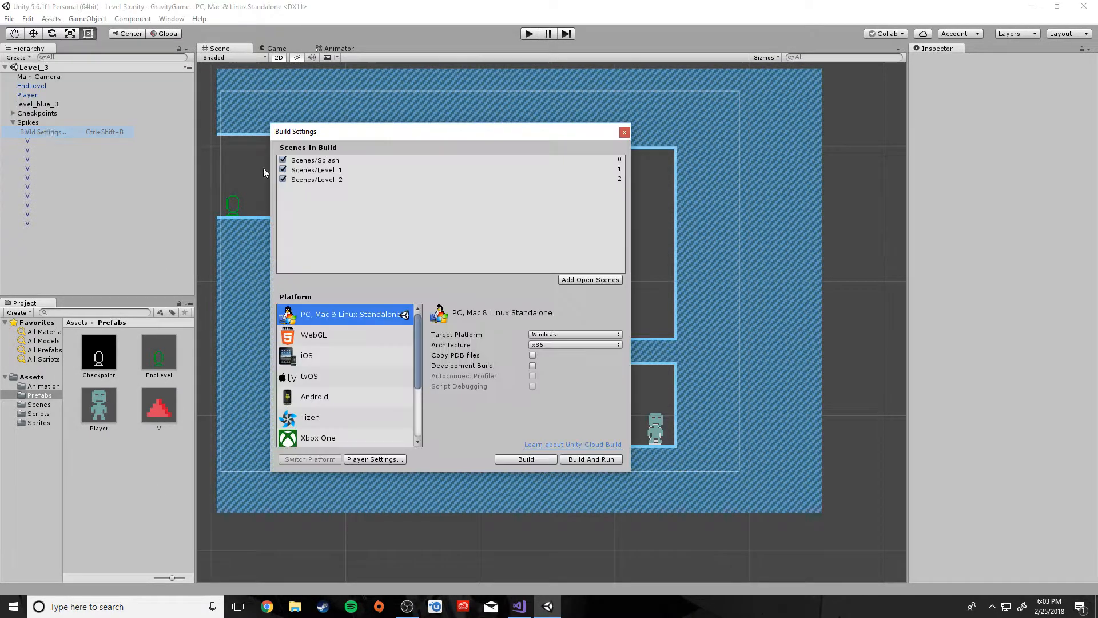
{"action": "left_click", "coordinate": [603, 279]}
{"action": "left_click", "coordinate": [625, 132]}
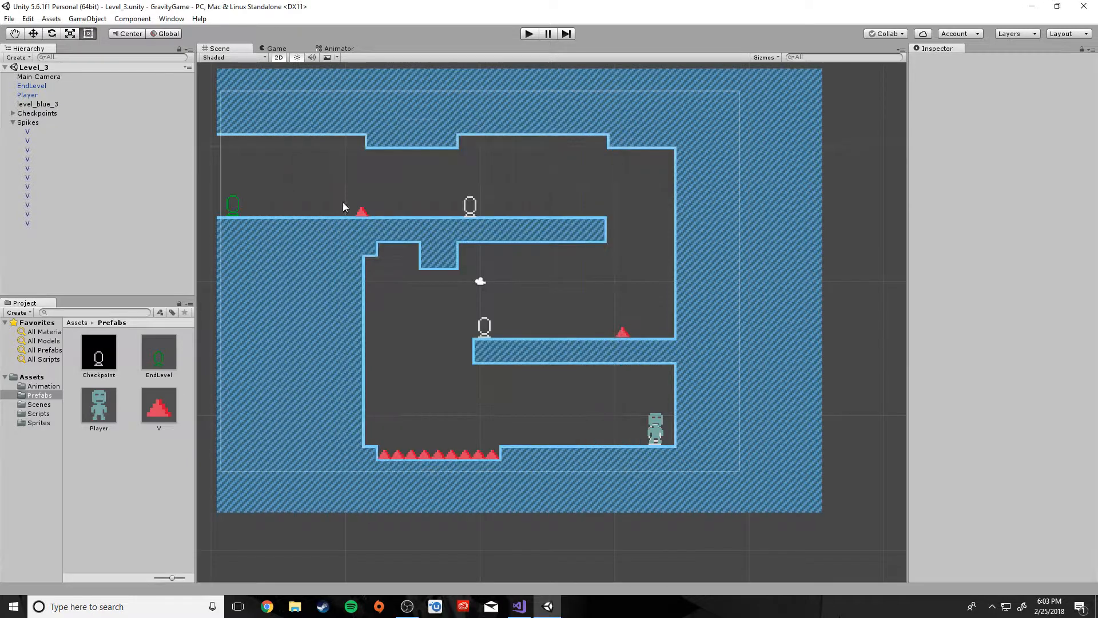
- Duplicate the Splash scene in the Scenes folder and rename the copy End
{"action": "left_click", "coordinate": [24, 421]}
{"action": "left_click", "coordinate": [39, 404]}
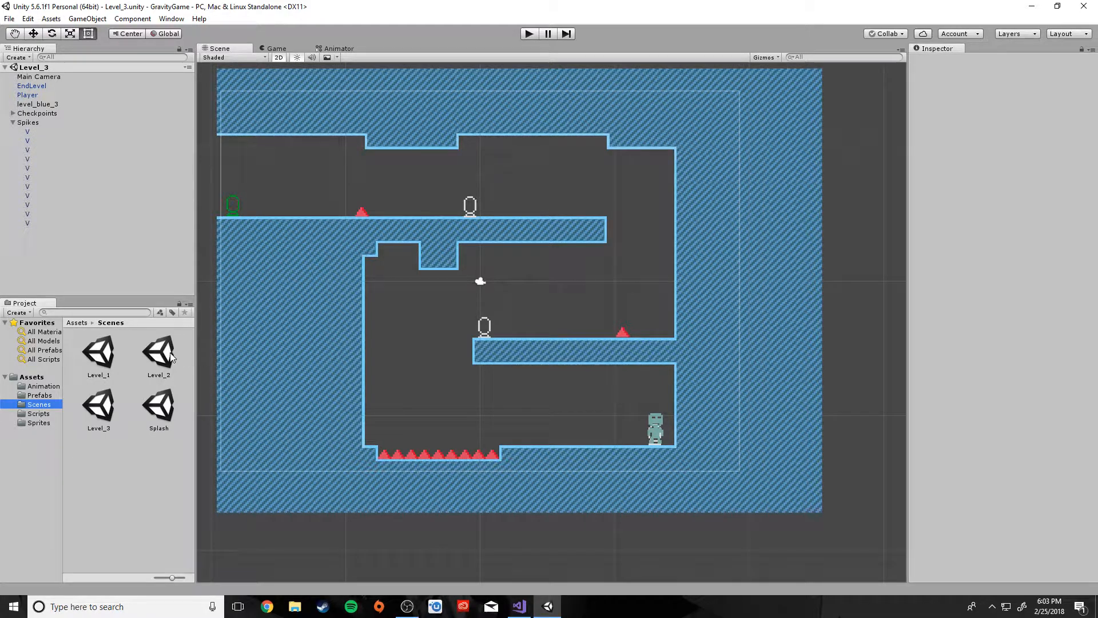
{"action": "left_click", "coordinate": [160, 407]}
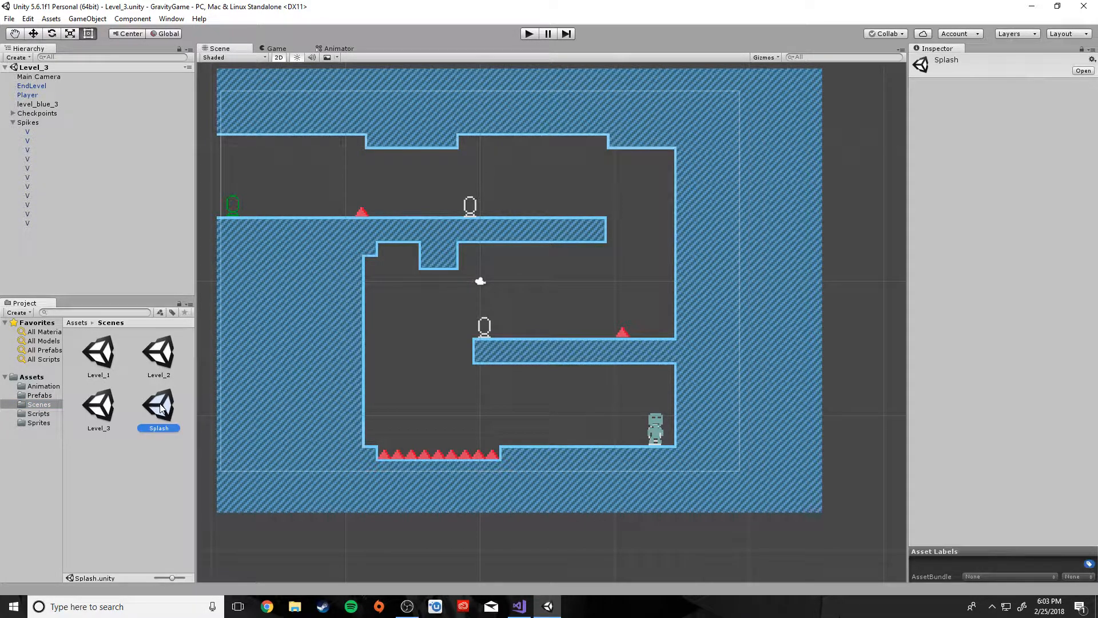
{"action": "key", "text": "ctrl+d"}
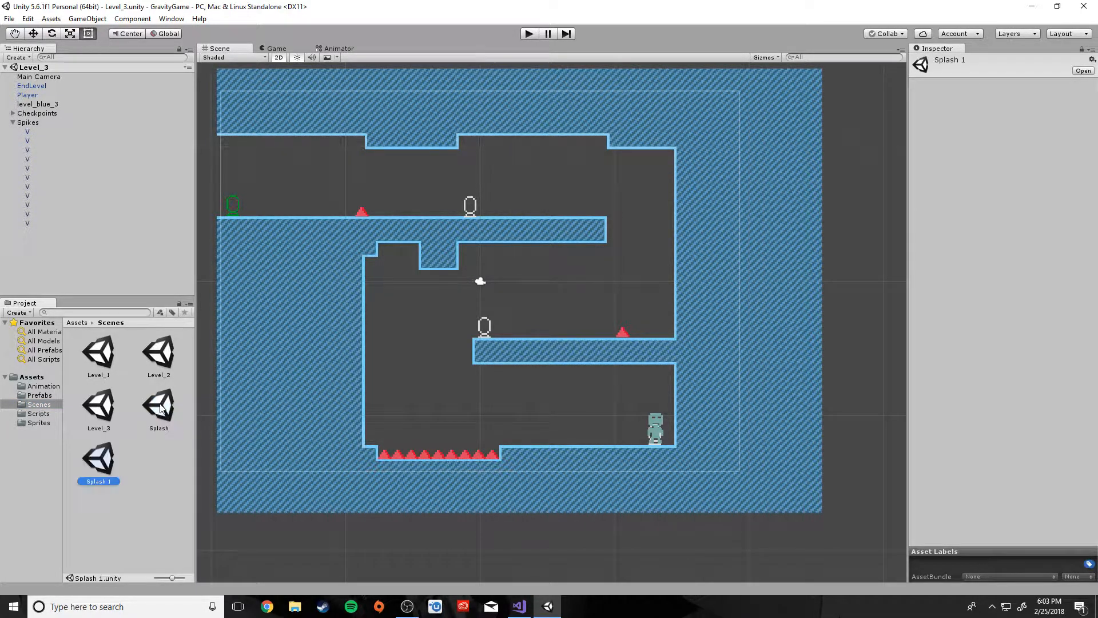
{"action": "right_click", "coordinate": [95, 458]}
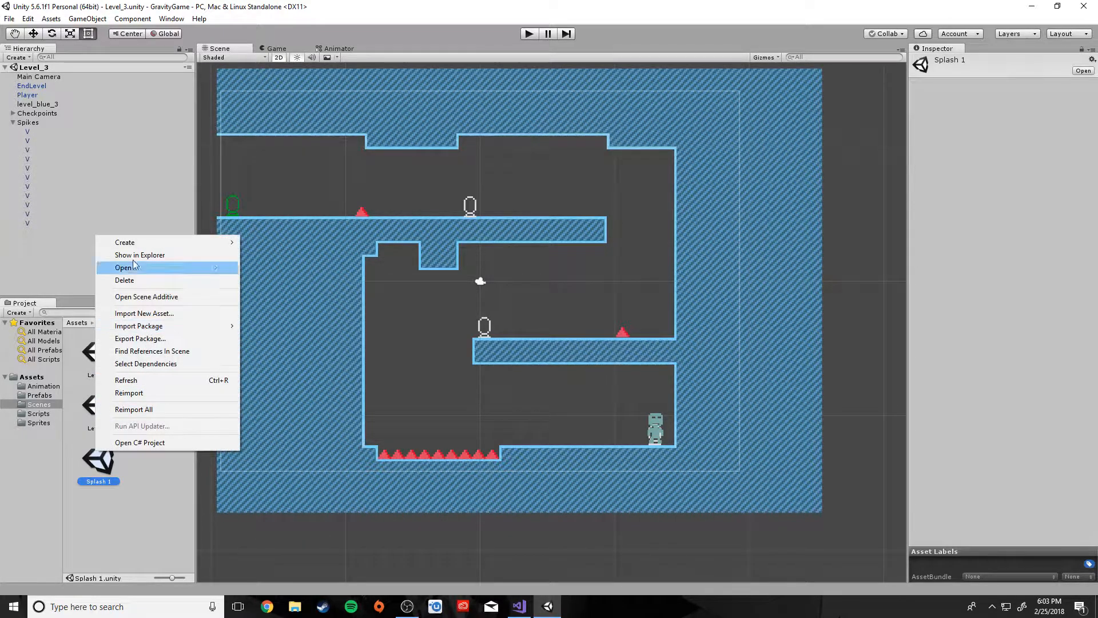
{"action": "left_click", "coordinate": [112, 444]}
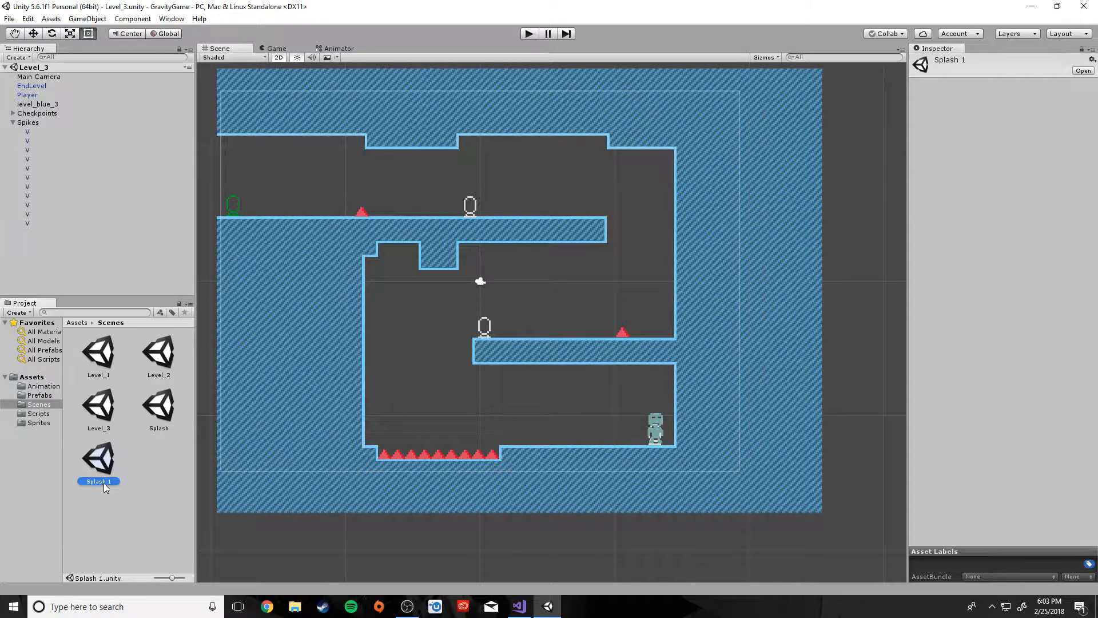
{"action": "left_click", "coordinate": [104, 483]}
{"action": "type", "text": "End"}
{"action": "key", "text": "Return"}
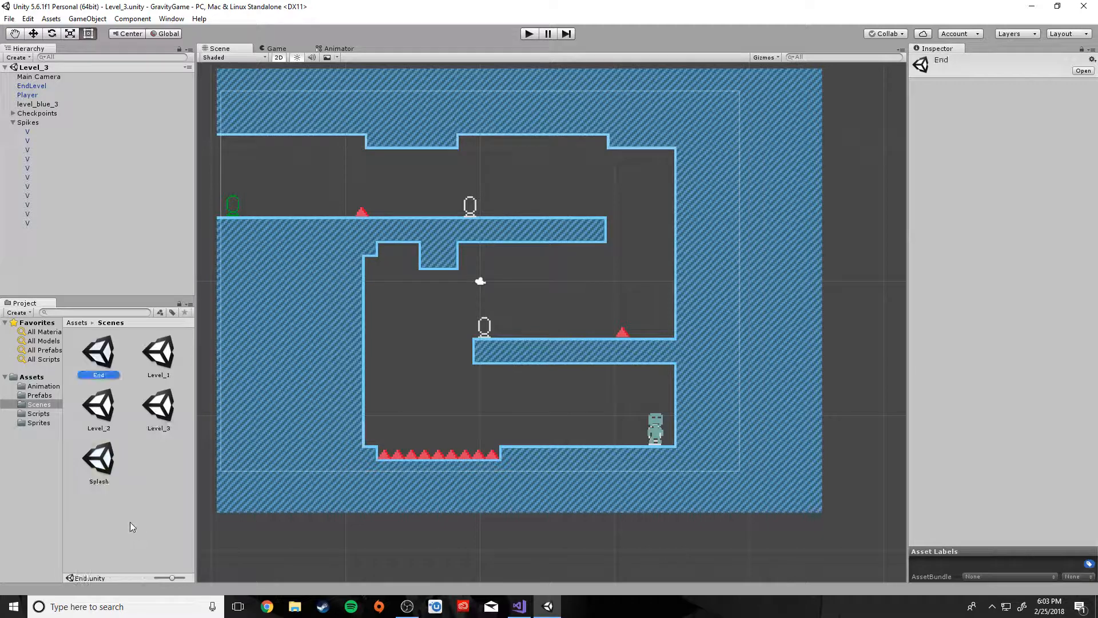
- Open the End scene and move the PLAY button to the canvas's lower-left area, at about X -314, Y -277
{"action": "double_click", "coordinate": [98, 356]}
{"action": "scroll", "coordinate": [384, 376], "scroll_direction": "down", "scroll_amount": 10}
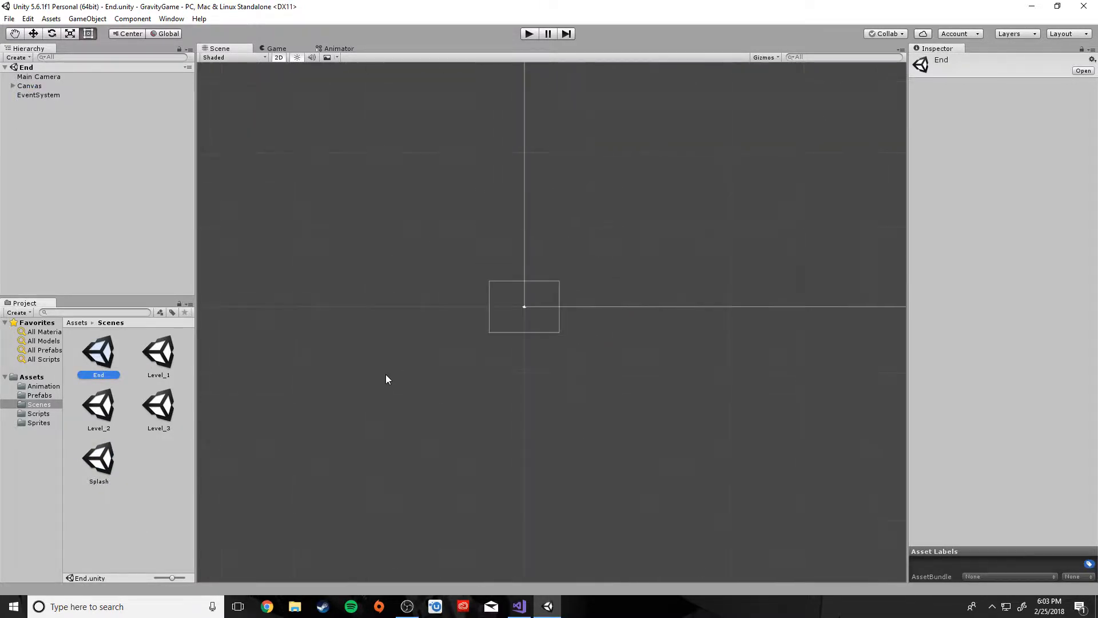
{"action": "scroll", "coordinate": [386, 377], "scroll_direction": "up", "scroll_amount": 10}
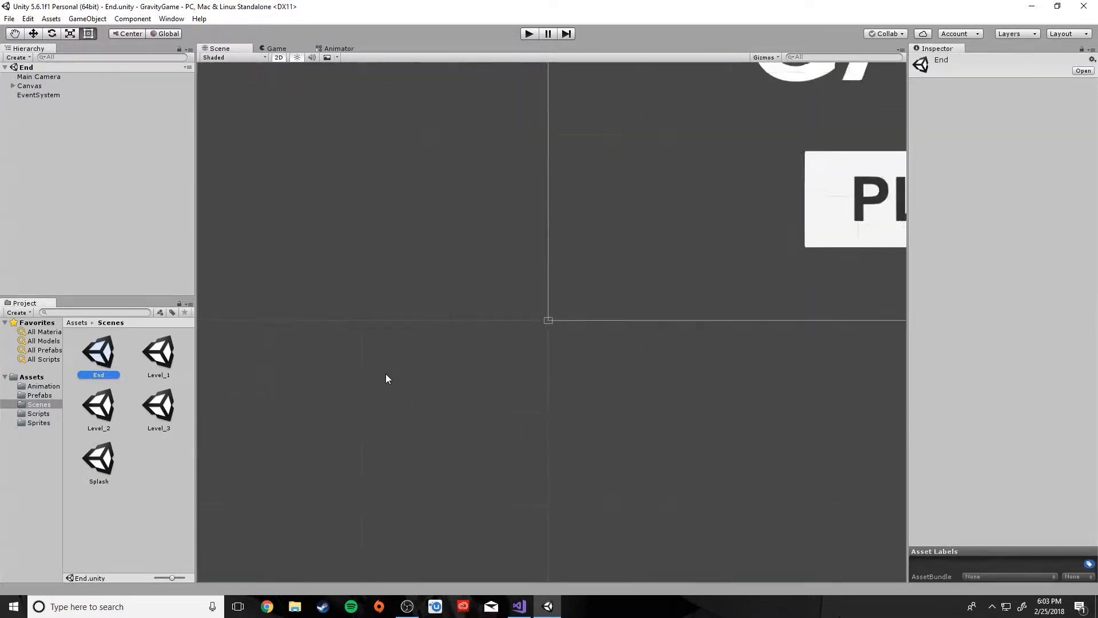
{"action": "middle_click_drag", "start_coordinate": [578, 378], "coordinate": [483, 461]}
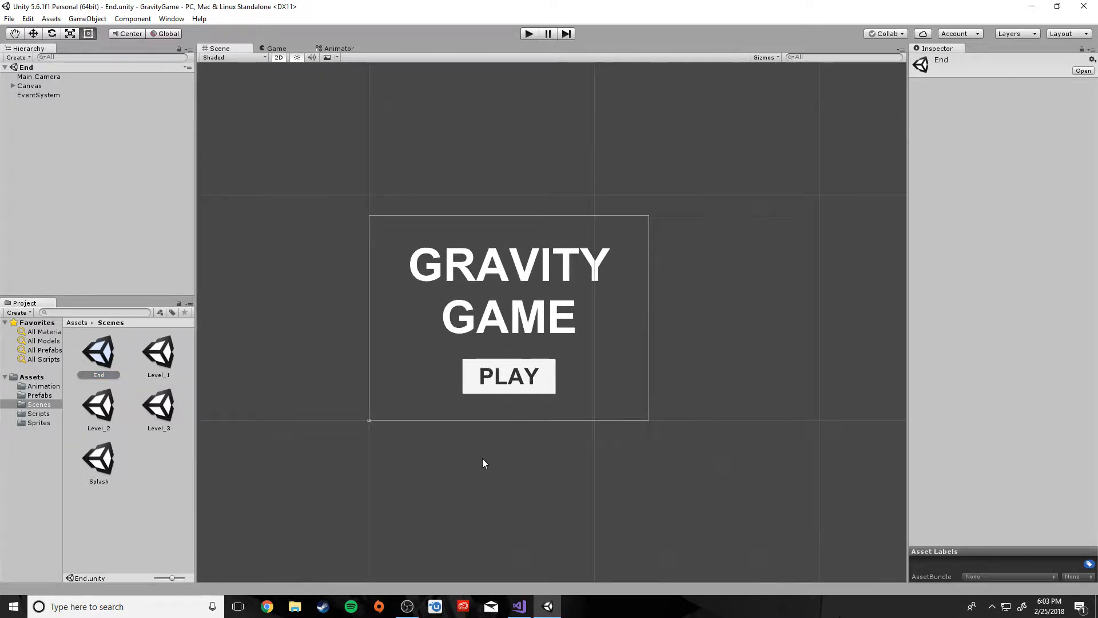
{"action": "scroll", "coordinate": [482, 461], "scroll_direction": "up", "scroll_amount": 5}
{"action": "middle_click_drag", "start_coordinate": [440, 513], "coordinate": [532, 505]}
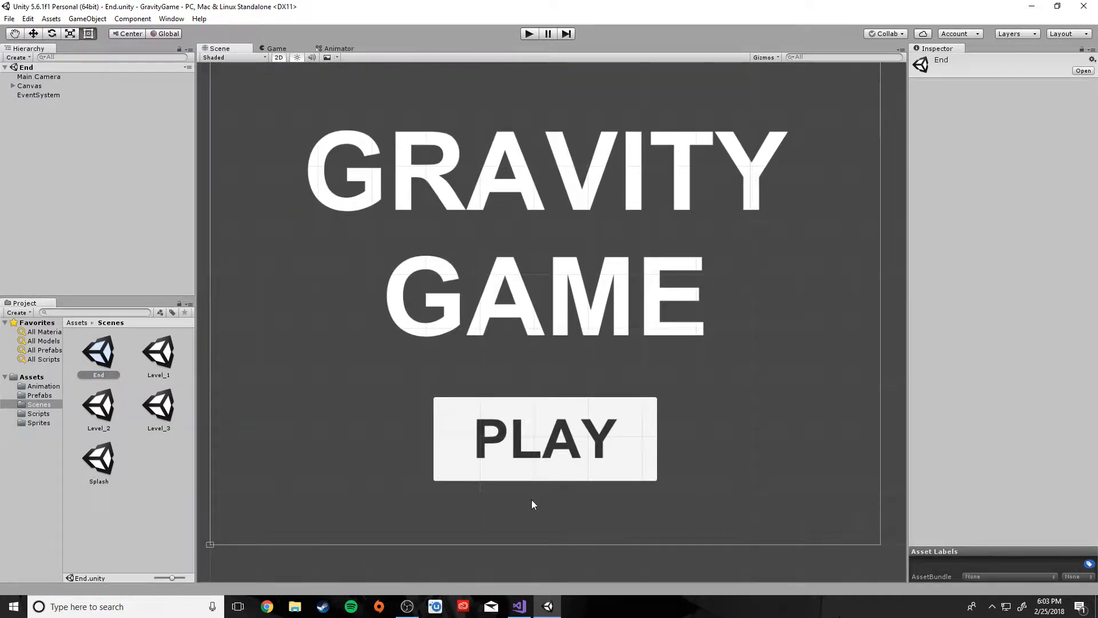
{"action": "left_click", "coordinate": [544, 414]}
{"action": "left_click_drag", "start_coordinate": [544, 413], "coordinate": [374, 429]}
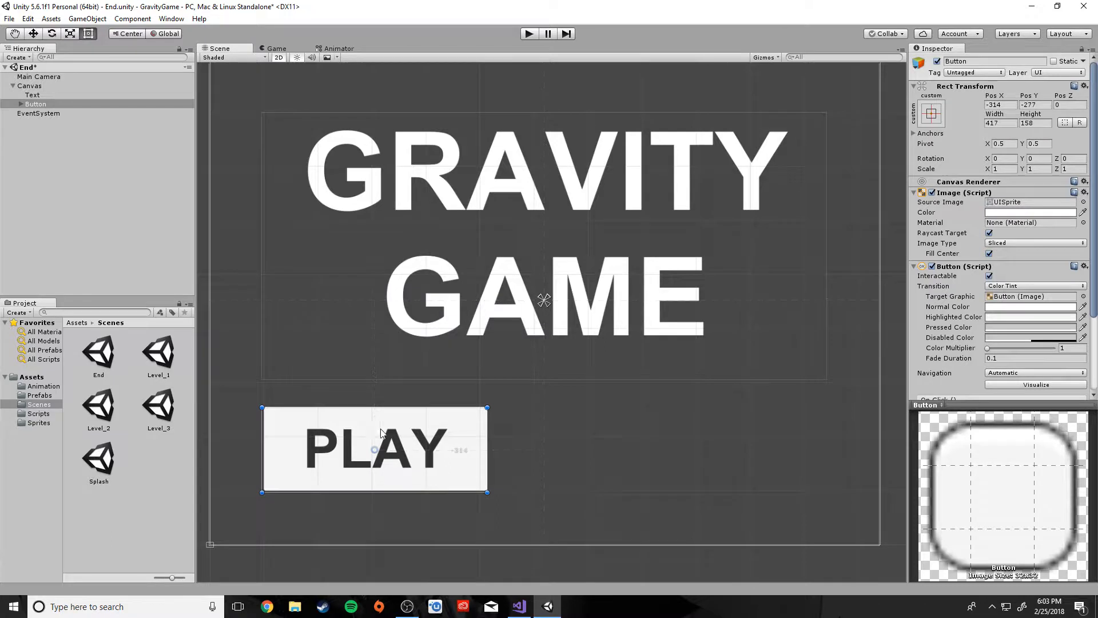
- Duplicate the PLAY button and move the copy horizontally to the lower-right area of the canvas, level with the original
{"action": "right_click", "coordinate": [31, 105]}
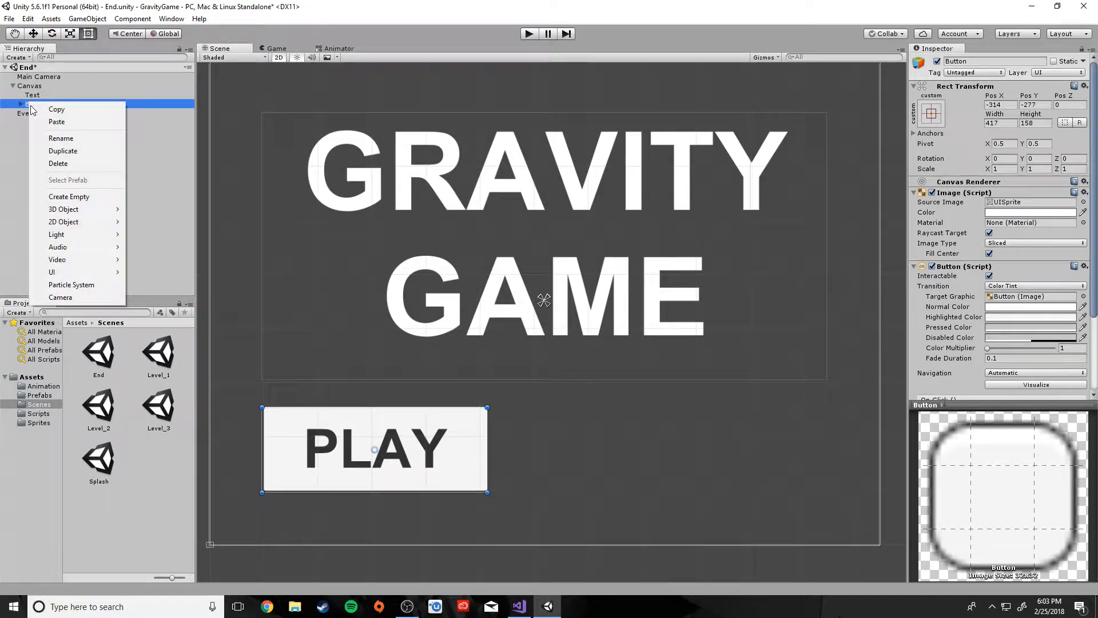
{"action": "left_click", "coordinate": [52, 151]}
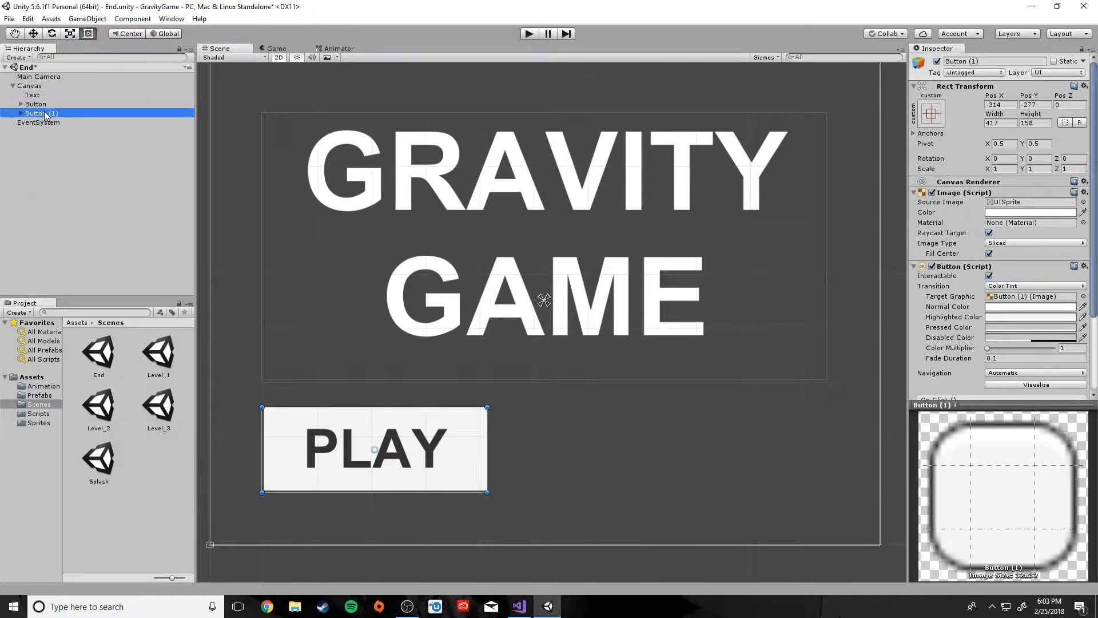
{"action": "left_click", "coordinate": [20, 113]}
{"action": "left_click_drag", "start_coordinate": [426, 423], "coordinate": [742, 422]}
- Change the duplicated button's text to QUIT
{"action": "left_click", "coordinate": [36, 121]}
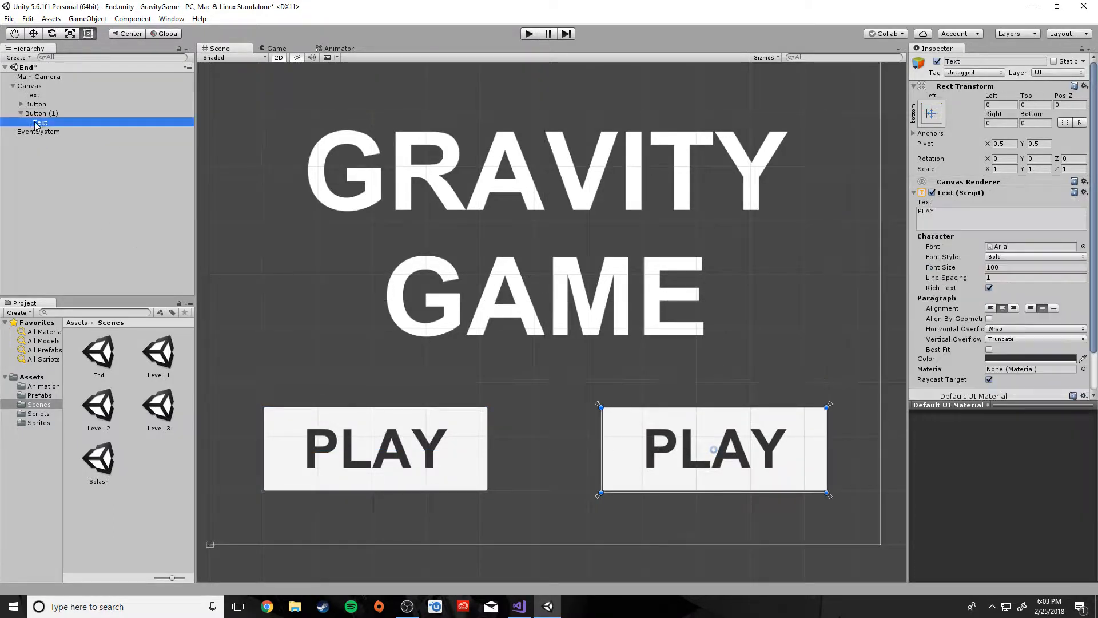
{"action": "left_click", "coordinate": [953, 211]}
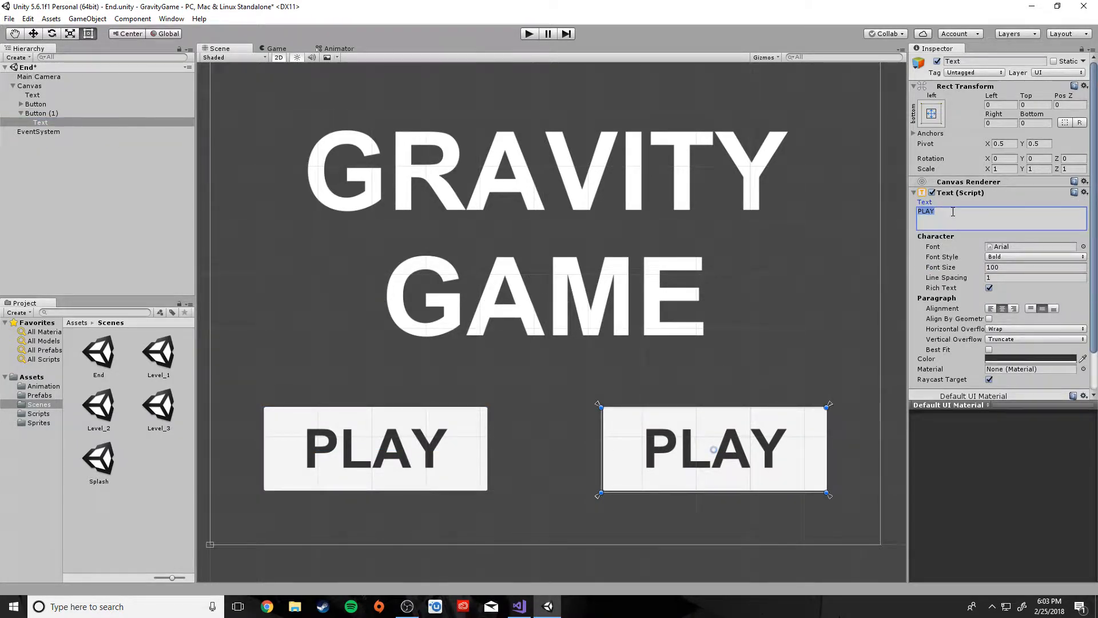
{"action": "type", "text": "Qui"}
{"action": "key", "text": "BackSpace"}
{"action": "key", "text": "BackSpace"}
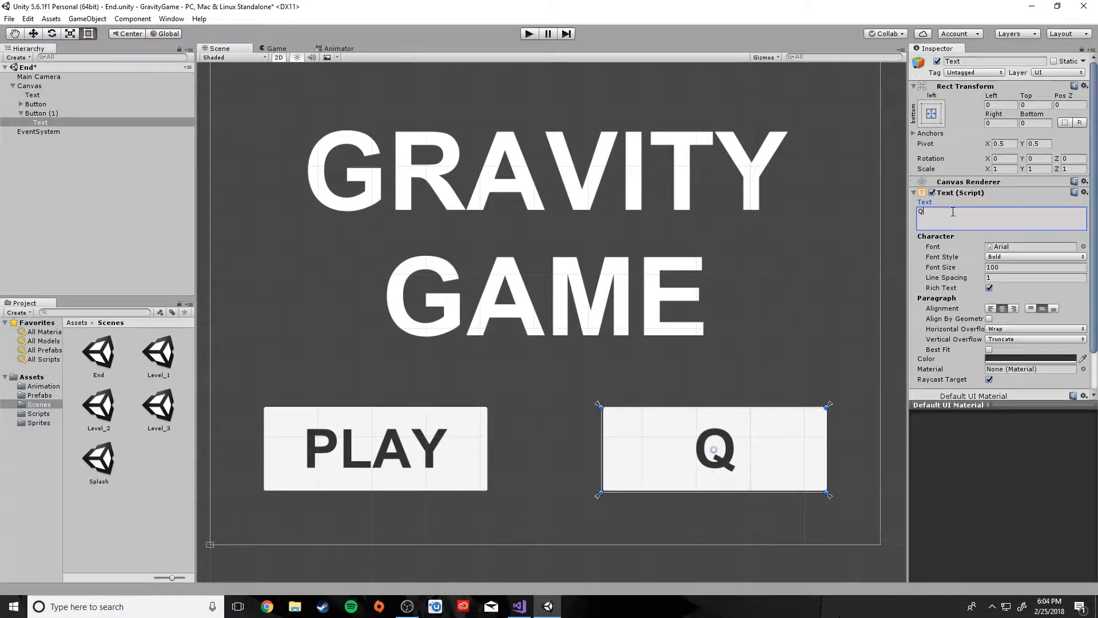
{"action": "type", "text": "UIT"}
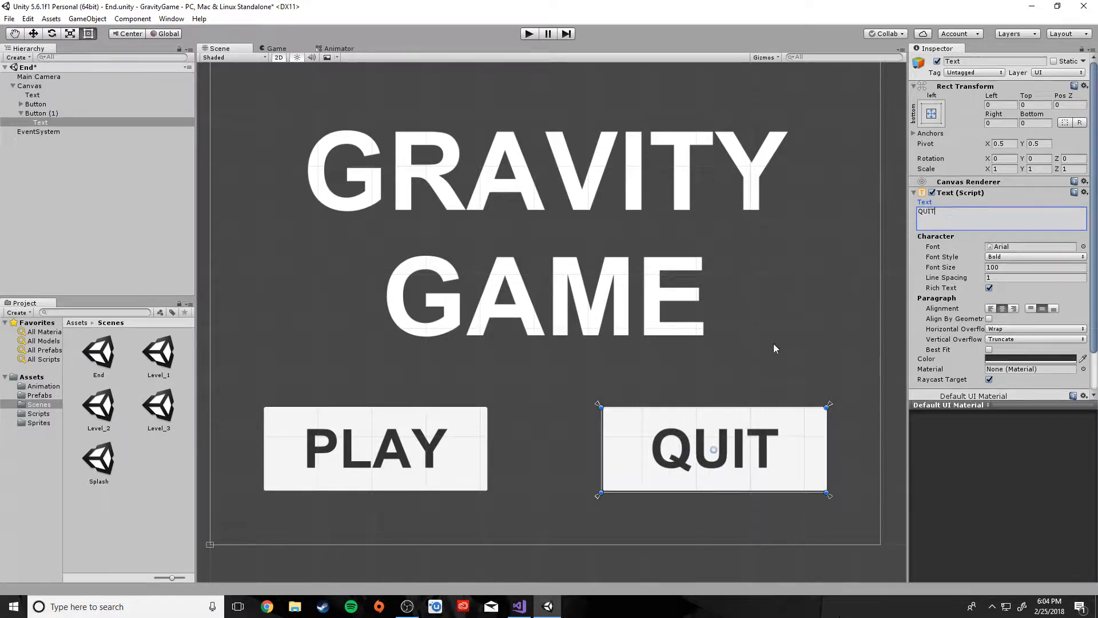
{"action": "left_click", "coordinate": [585, 511]}
{"action": "left_click", "coordinate": [624, 476]}
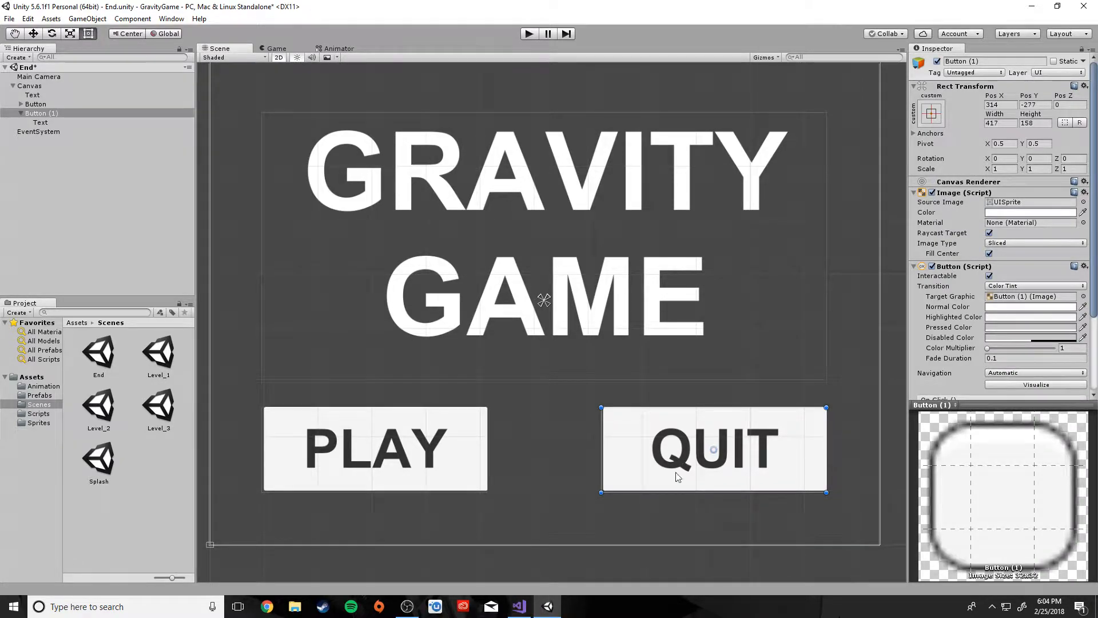
- Switch to Visual Studio and paste a copy of the PlayClick method below the original in GameScript.cs
{"action": "left_click", "coordinate": [520, 606]}
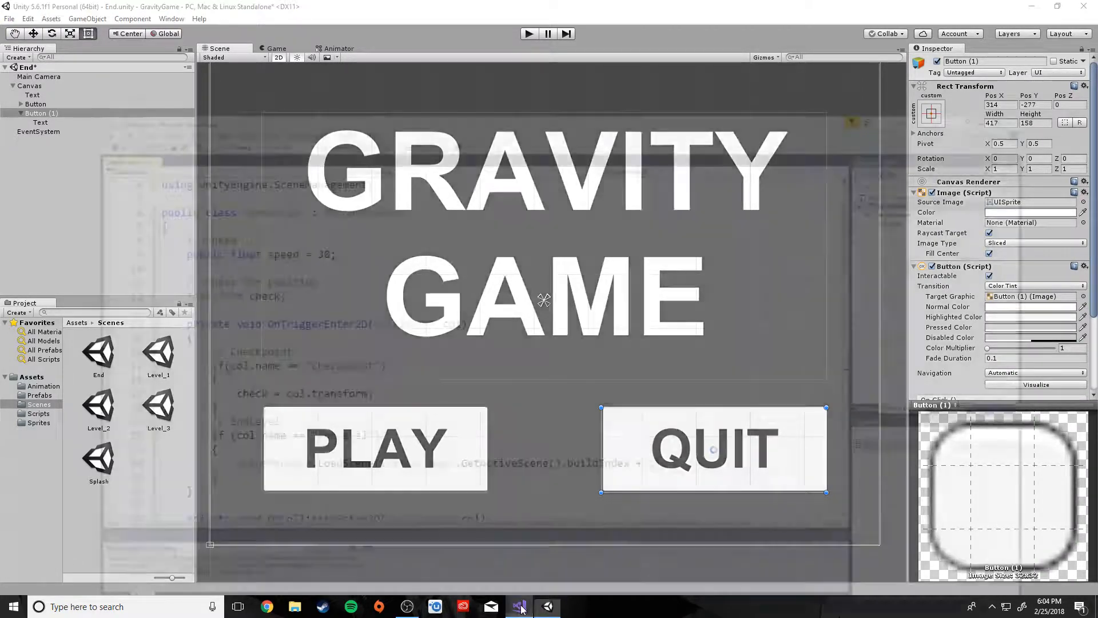
{"action": "scroll", "coordinate": [363, 197], "scroll_direction": "down", "scroll_amount": 20}
{"action": "scroll", "coordinate": [362, 197], "scroll_direction": "up", "scroll_amount": 9}
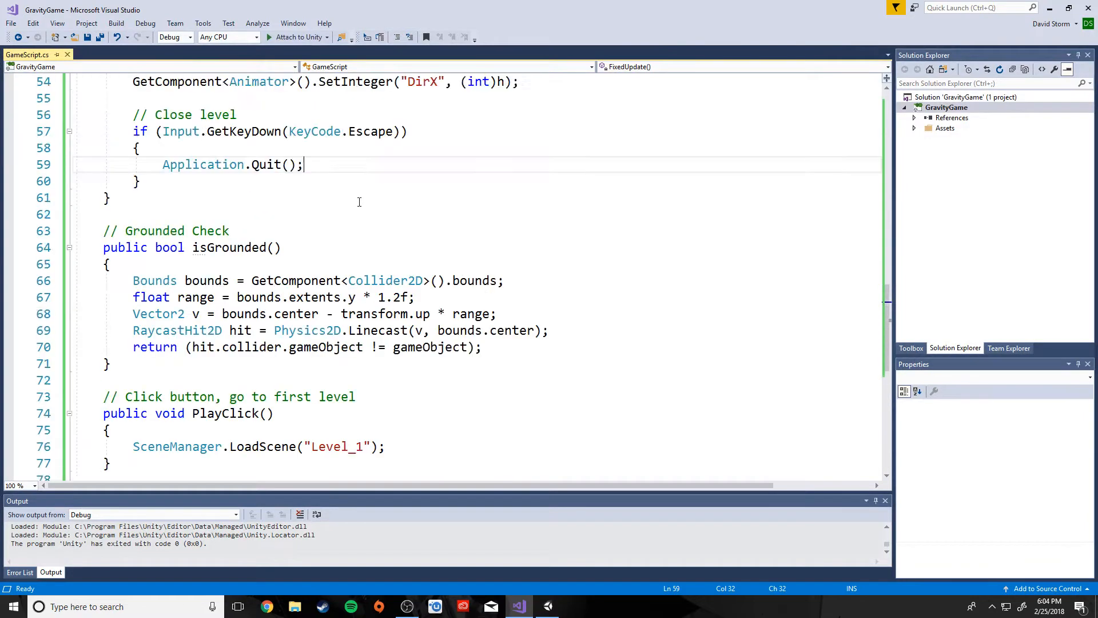
{"action": "scroll", "coordinate": [244, 180], "scroll_direction": "down", "scroll_amount": 5}
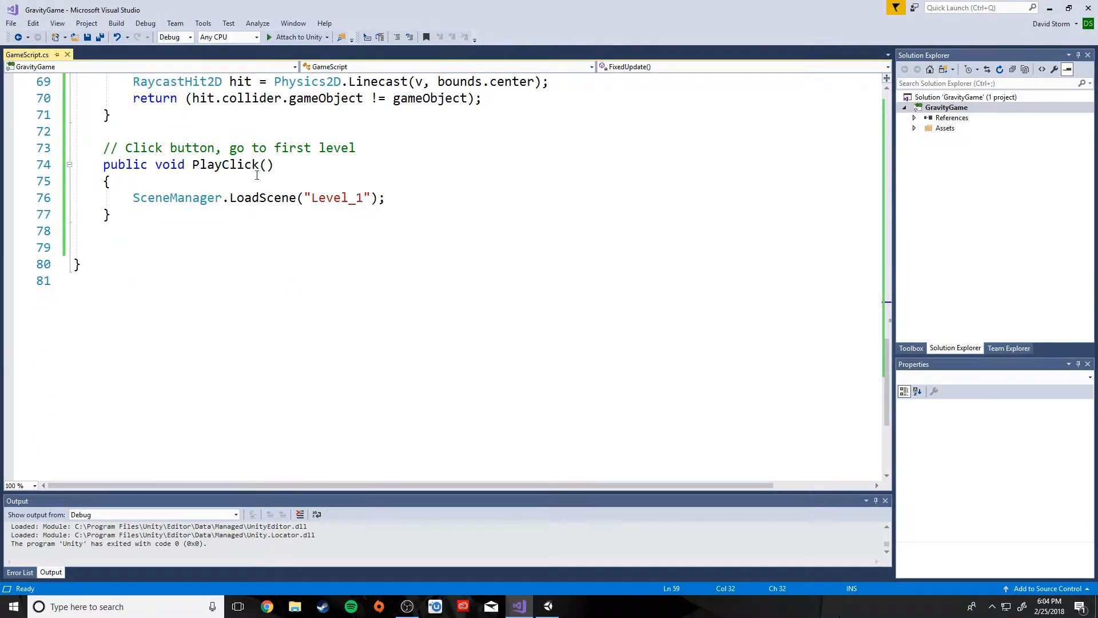
{"action": "left_click", "coordinate": [112, 215]}
{"action": "left_click_drag", "start_coordinate": [112, 215], "coordinate": [27, 168]}
{"action": "key", "text": "ctrl+c"}
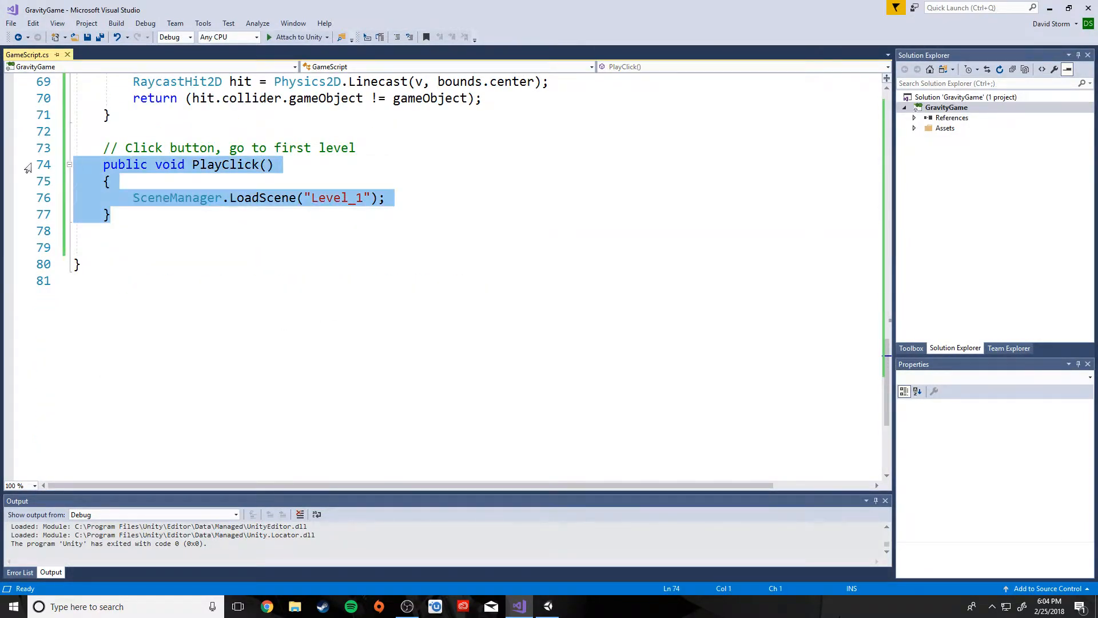
{"action": "left_click", "coordinate": [118, 216]}
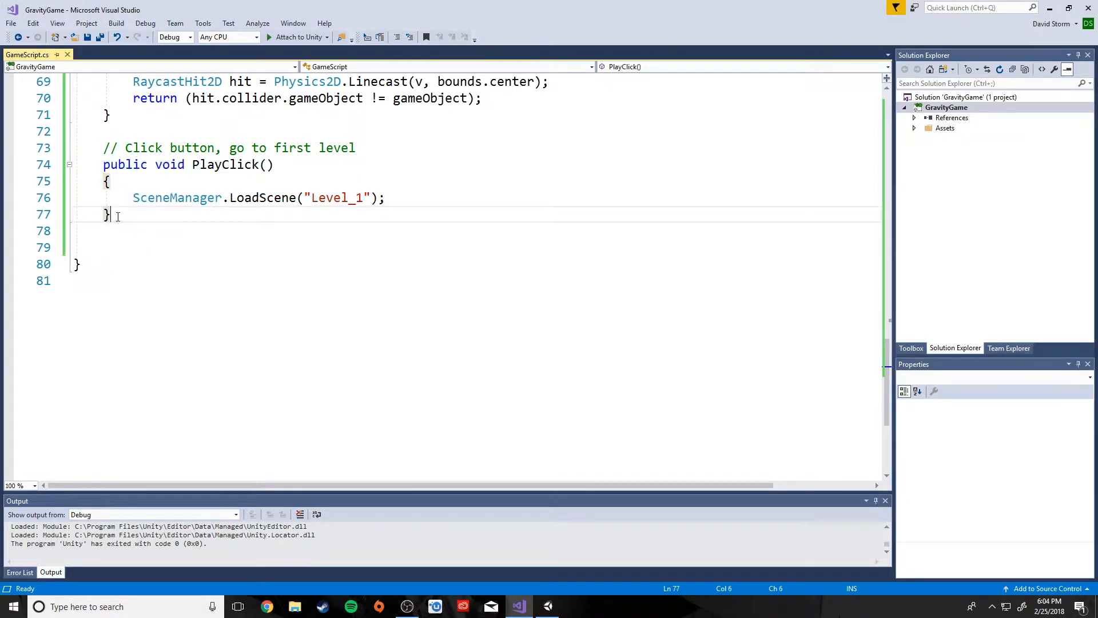
{"action": "key", "text": "Return"}
{"action": "key", "text": "ctrl+v"}
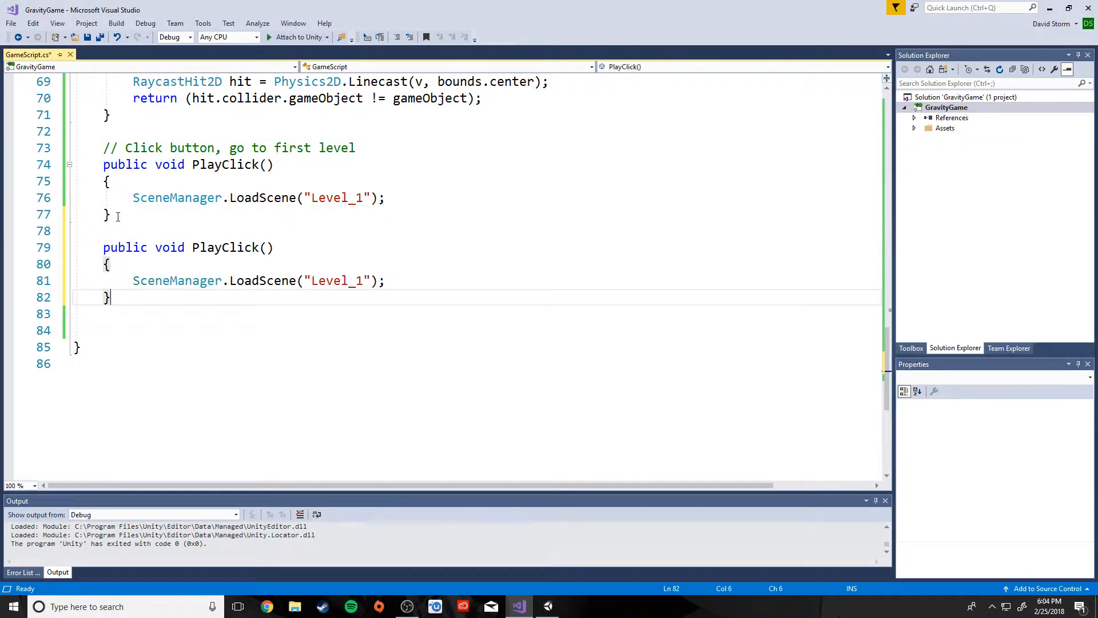
- Rename the copied method to QuitClick
{"action": "left_click_drag", "start_coordinate": [221, 249], "coordinate": [199, 248]}
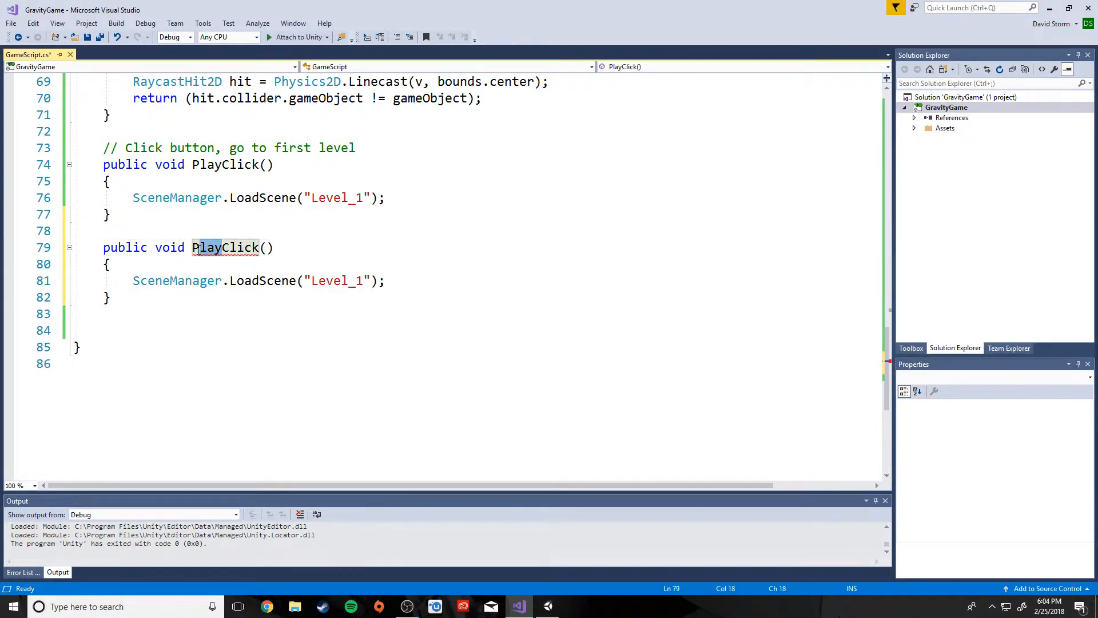
{"action": "key", "text": "BackSpace"}
{"action": "key", "text": "BackSpace"}
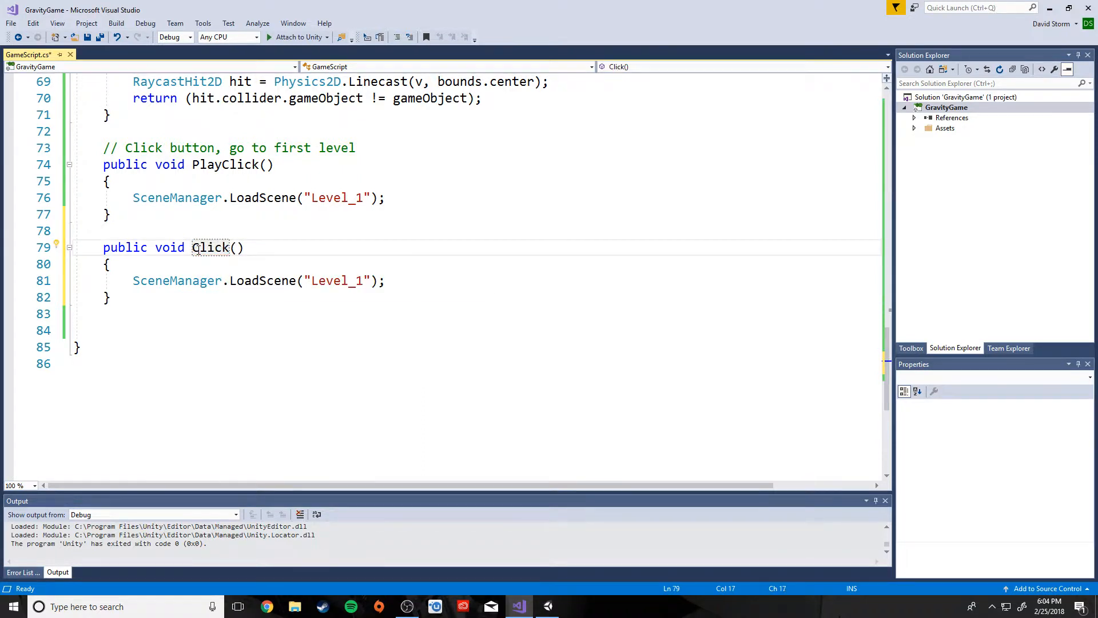
{"action": "type", "text": "Quit"}
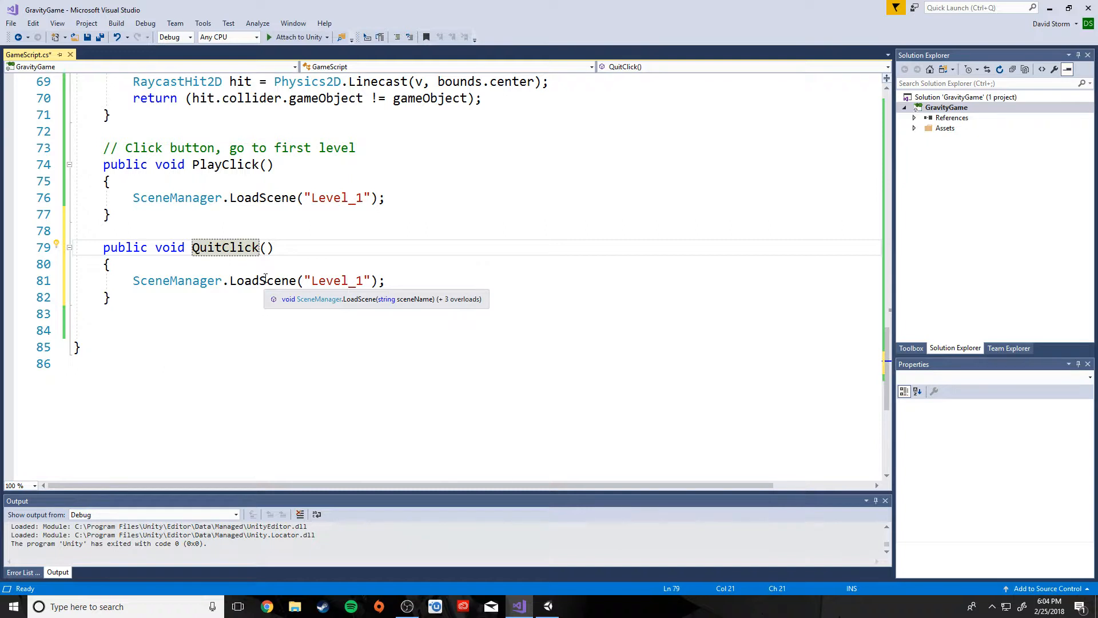
- Replace the LoadScene call in QuitClick with Application.Quit(); and briefly start and stop debugging
{"action": "left_click_drag", "start_coordinate": [385, 281], "coordinate": [135, 285]}
{"action": "type", "text": "Ap"}
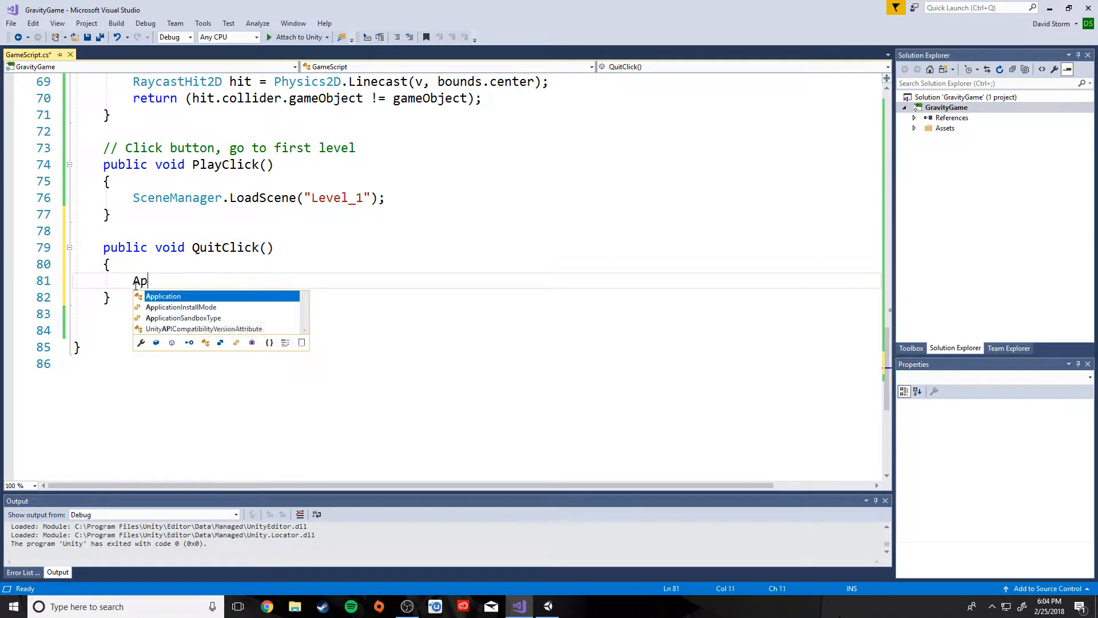
{"action": "type", "text": "plication.Qui"}
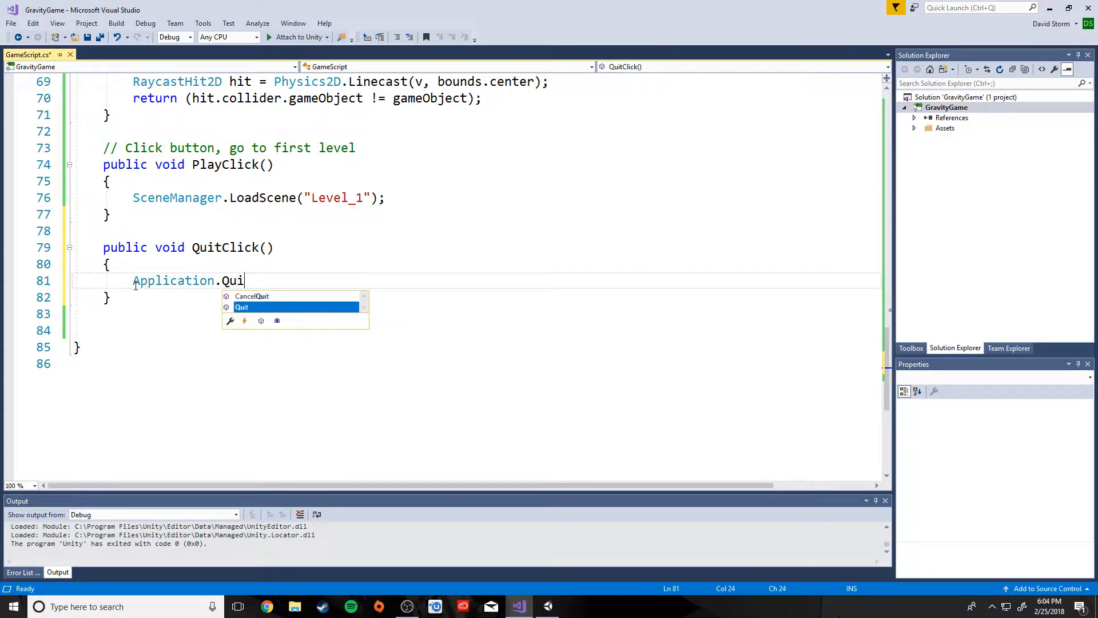
{"action": "type", "text": "t();"}
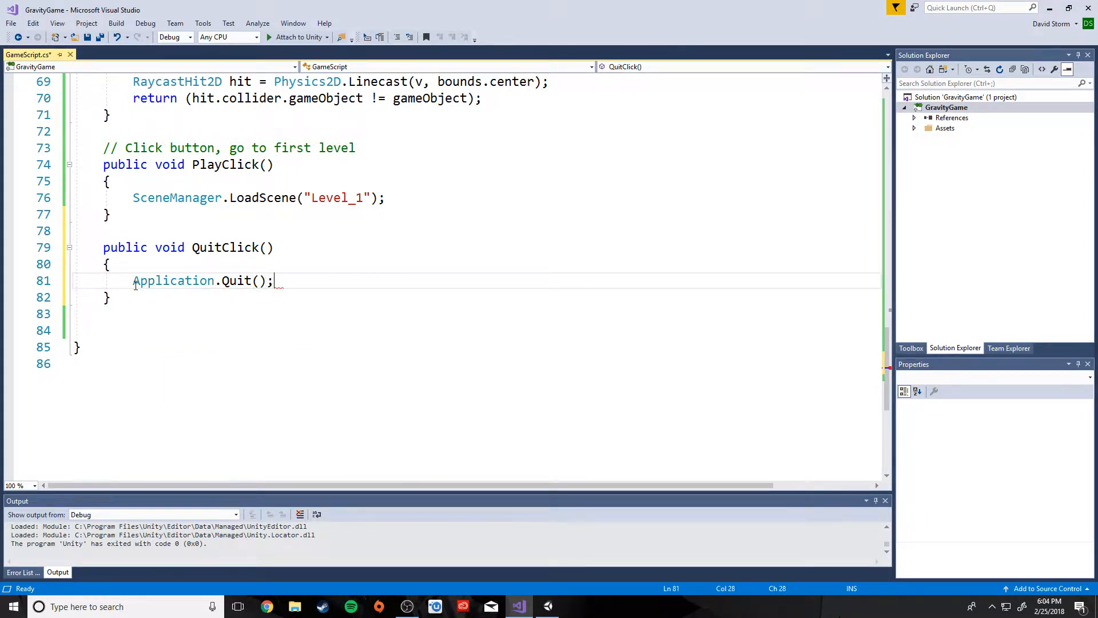
{"action": "key", "text": "F5"}
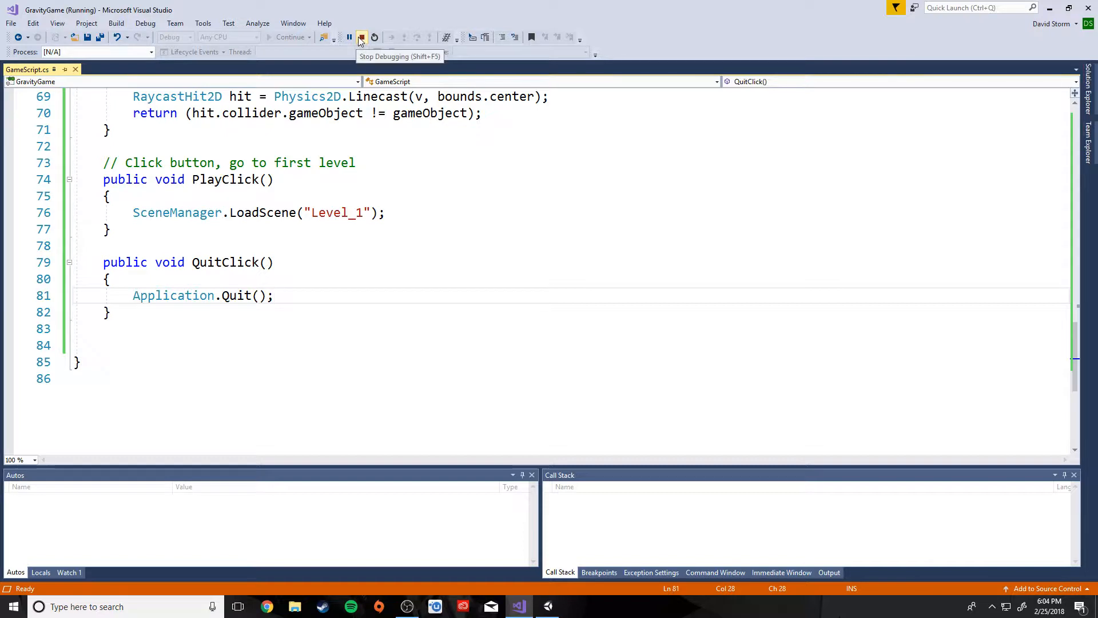
{"action": "left_click", "coordinate": [363, 37]}
- Switch back to Unity and set the QUIT button's On Click function to GameScript.QuitClick
{"action": "left_click", "coordinate": [549, 607]}
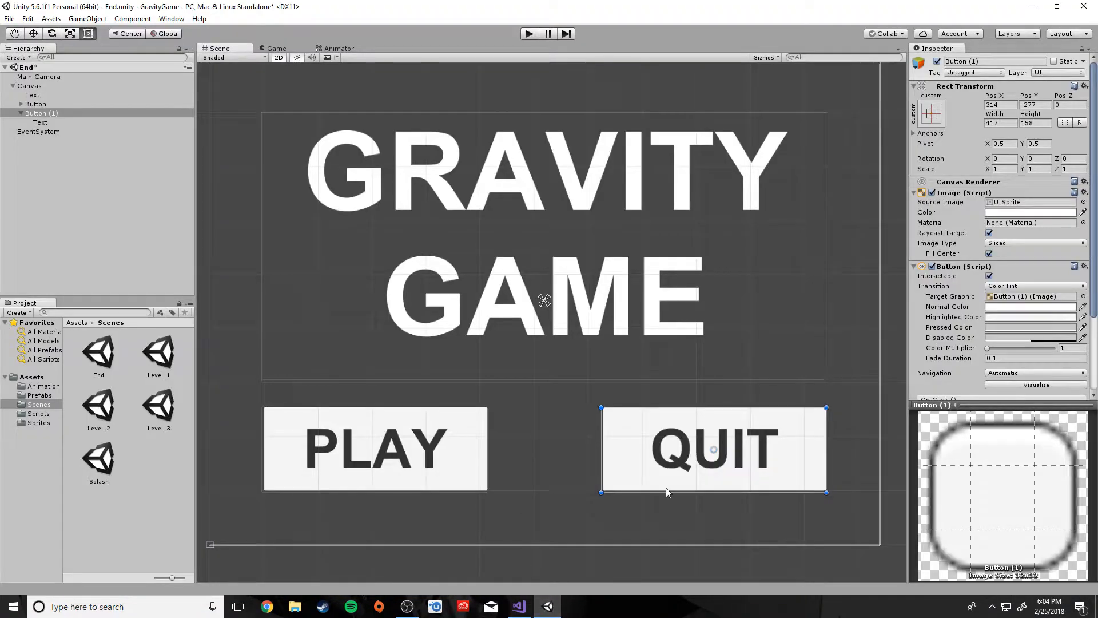
{"action": "left_click", "coordinate": [653, 468]}
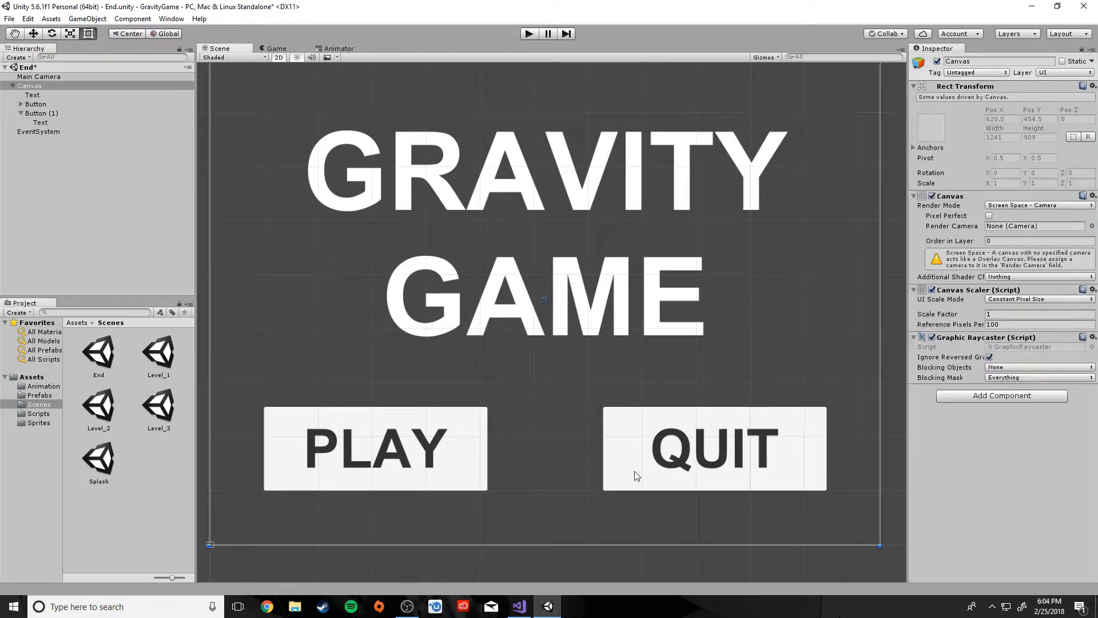
{"action": "left_click", "coordinate": [634, 474]}
{"action": "left_click", "coordinate": [636, 461]}
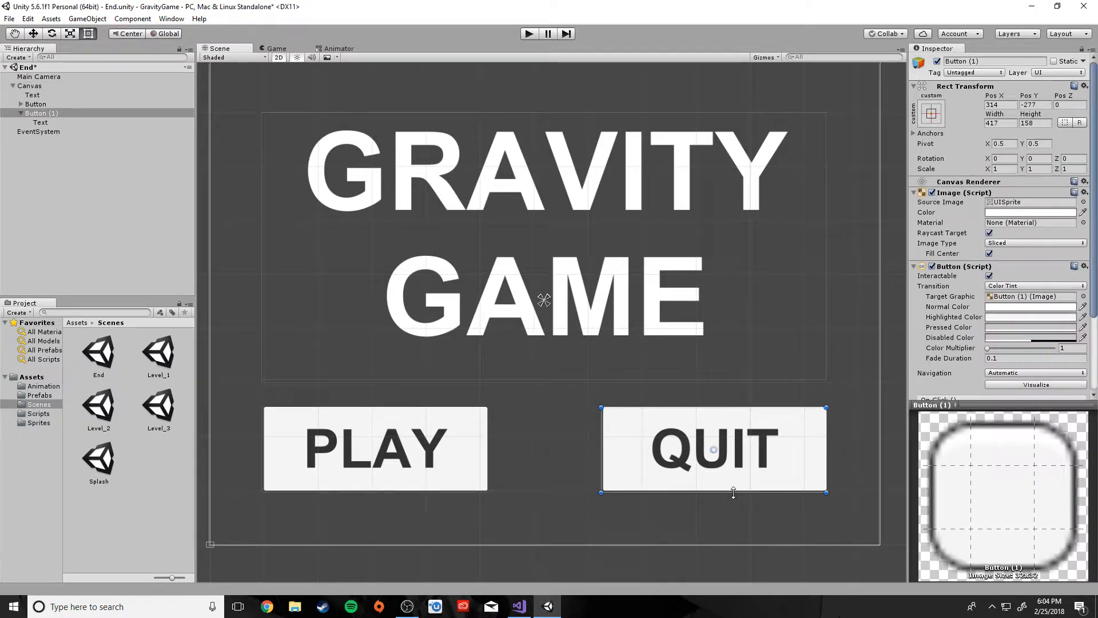
{"action": "scroll", "coordinate": [1030, 338], "scroll_direction": "down", "scroll_amount": 4}
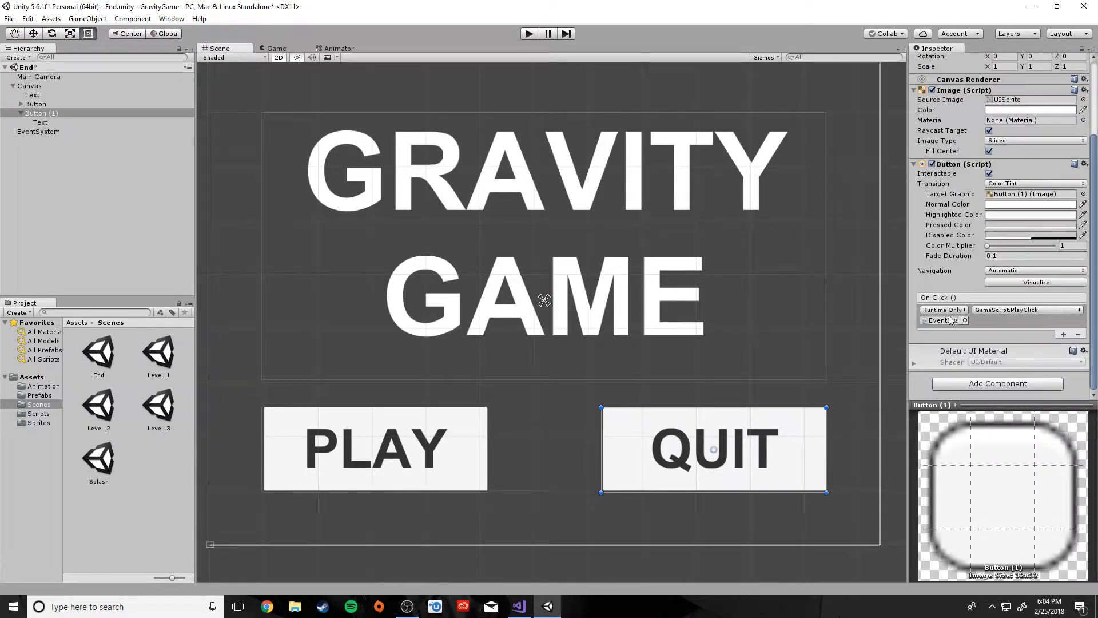
{"action": "left_click", "coordinate": [995, 315]}
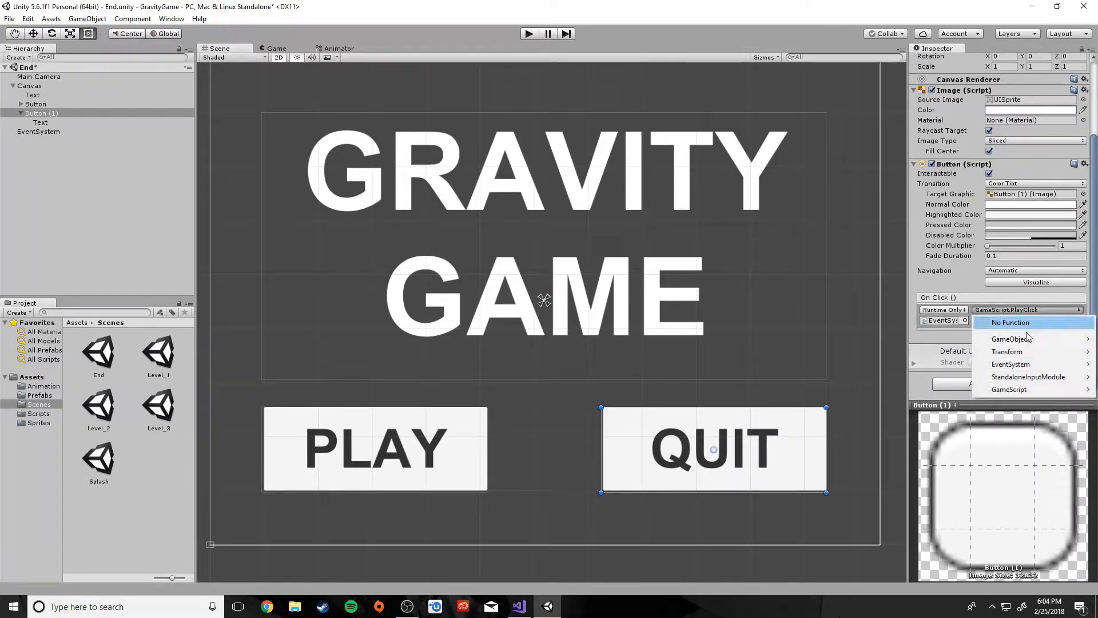
{"action": "mouse_move", "coordinate": [1027, 389]}
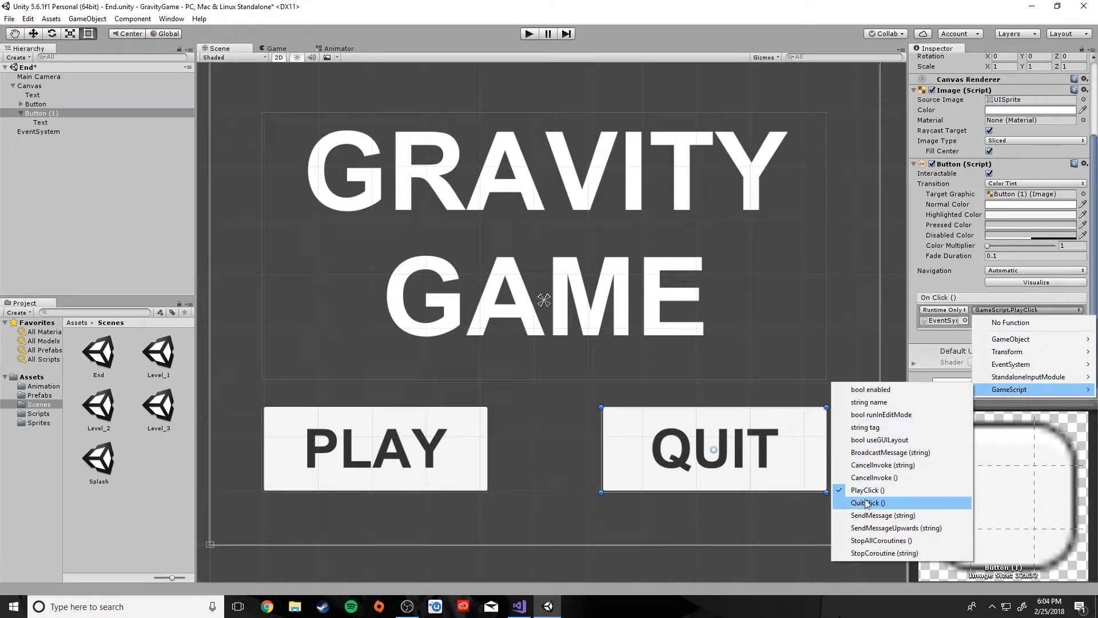
{"action": "left_click", "coordinate": [878, 507]}
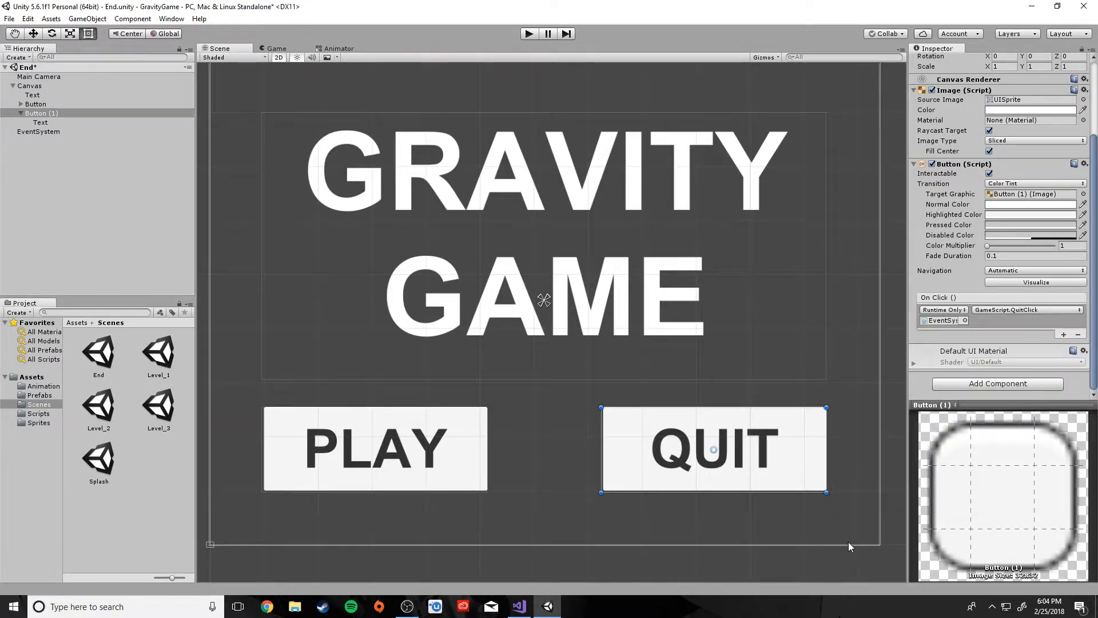
{"action": "left_click", "coordinate": [857, 567]}
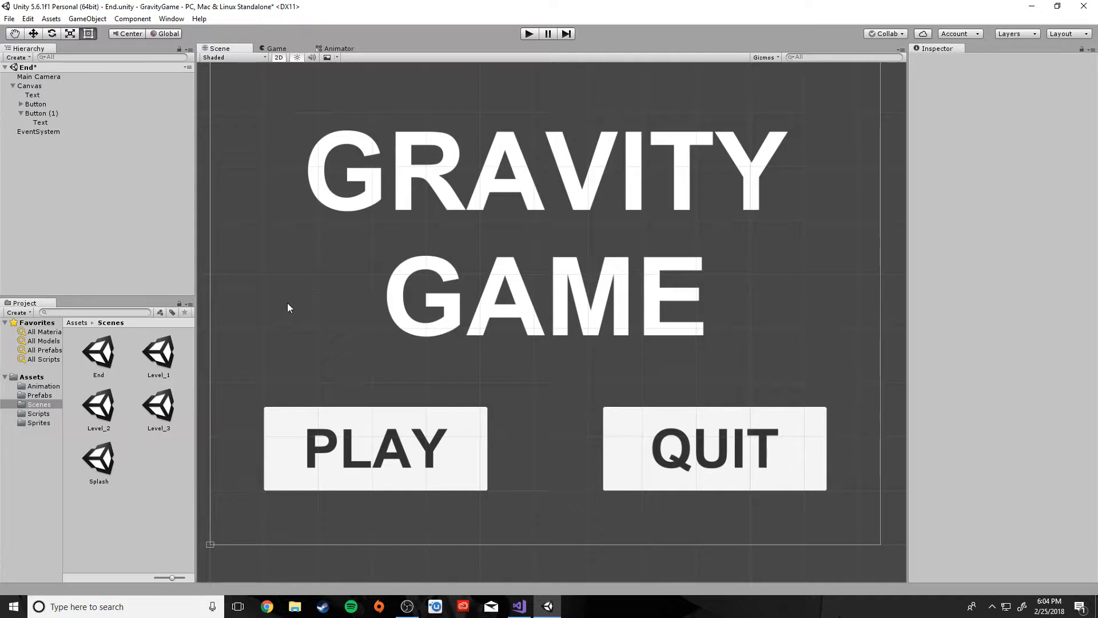
- Save the End scene and the project
{"action": "left_click", "coordinate": [9, 19]}
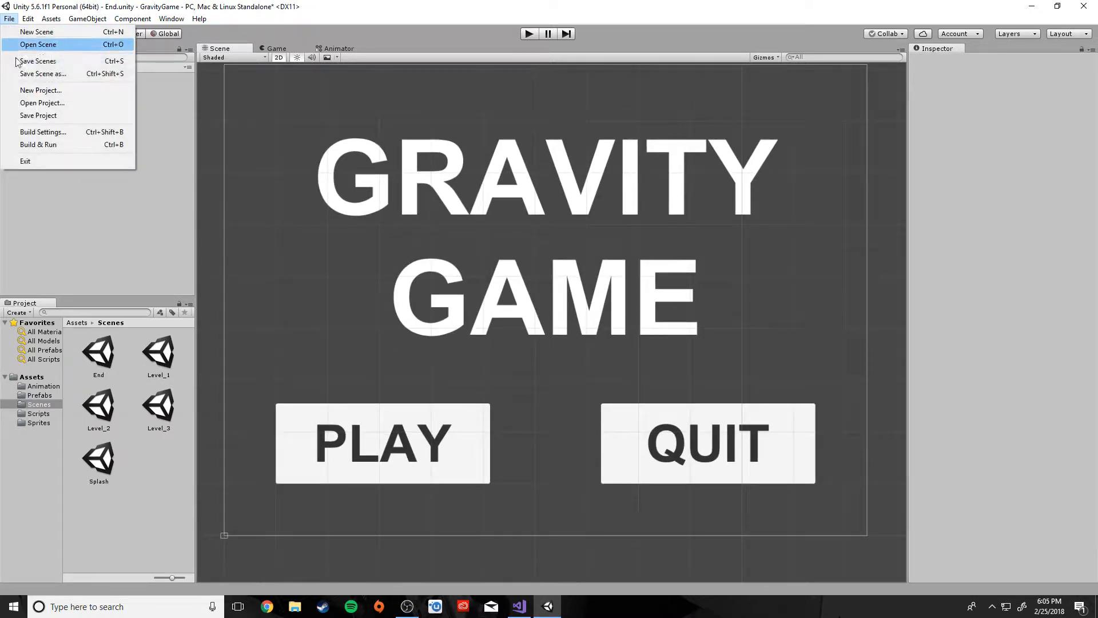
{"action": "left_click", "coordinate": [17, 61]}
{"action": "left_click", "coordinate": [9, 19]}
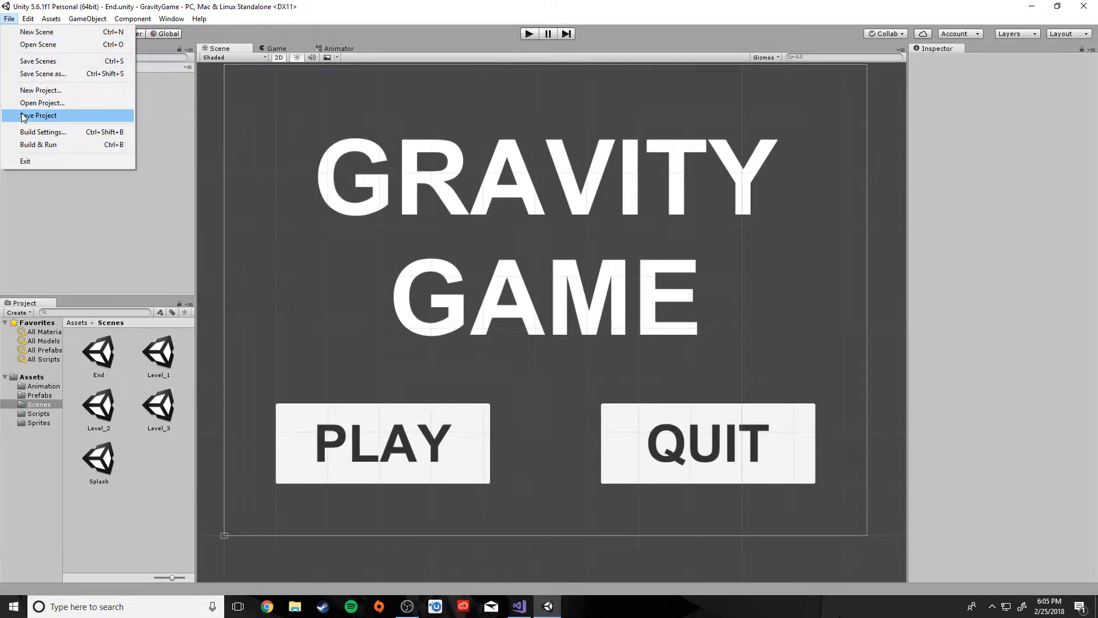
{"action": "left_click", "coordinate": [23, 116]}
- Add the open End scene to the scenes in the build settings, and move the dialog aside
{"action": "left_click", "coordinate": [9, 19]}
{"action": "left_click", "coordinate": [36, 132]}
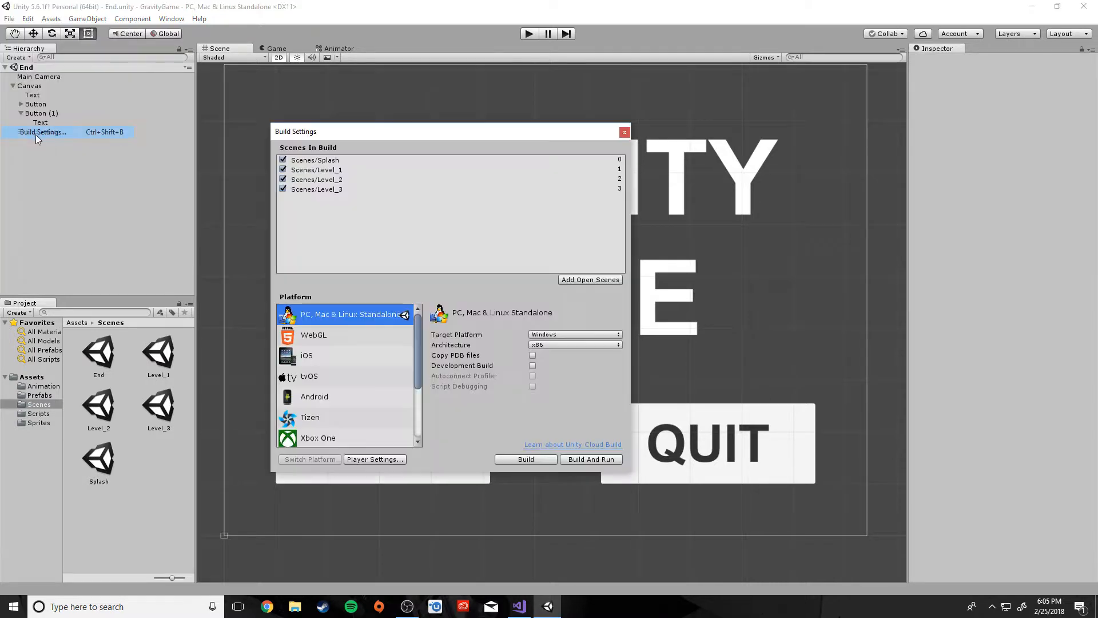
{"action": "left_click", "coordinate": [585, 280]}
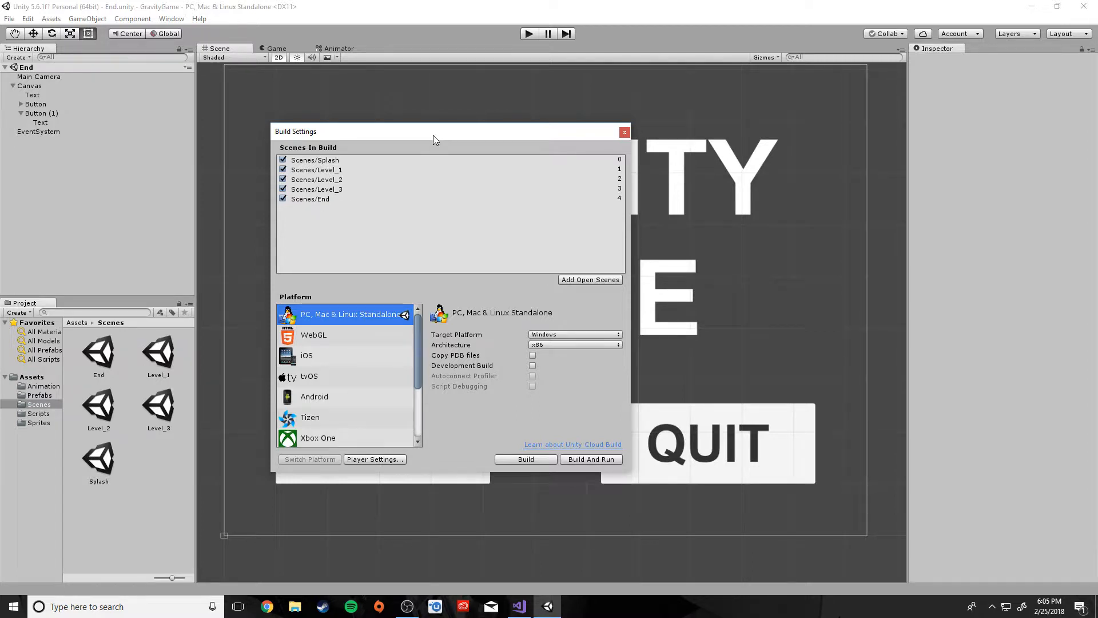
{"action": "left_click_drag", "start_coordinate": [434, 136], "coordinate": [298, 118]}
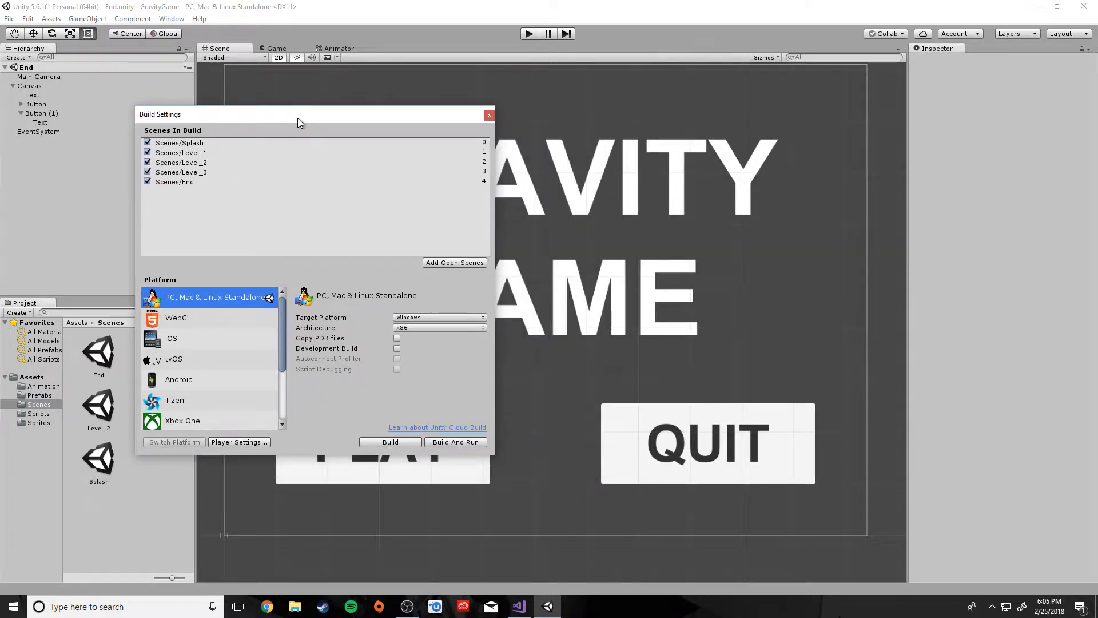
- Open the player settings and set the default icon to the V texture
{"action": "left_click", "coordinate": [241, 443]}
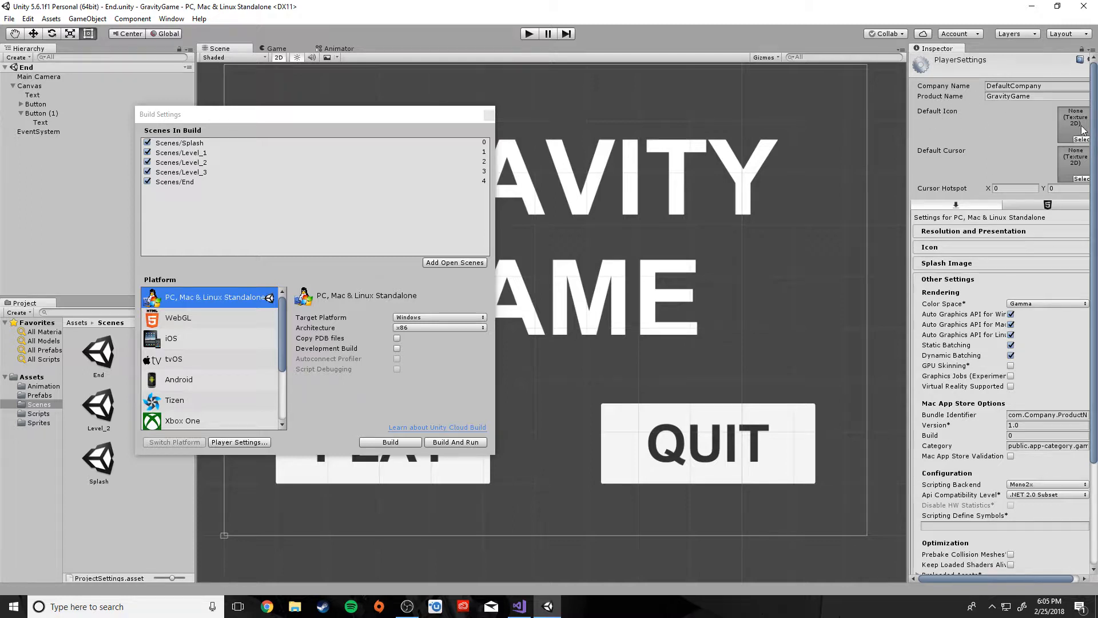
{"action": "left_click", "coordinate": [1081, 140]}
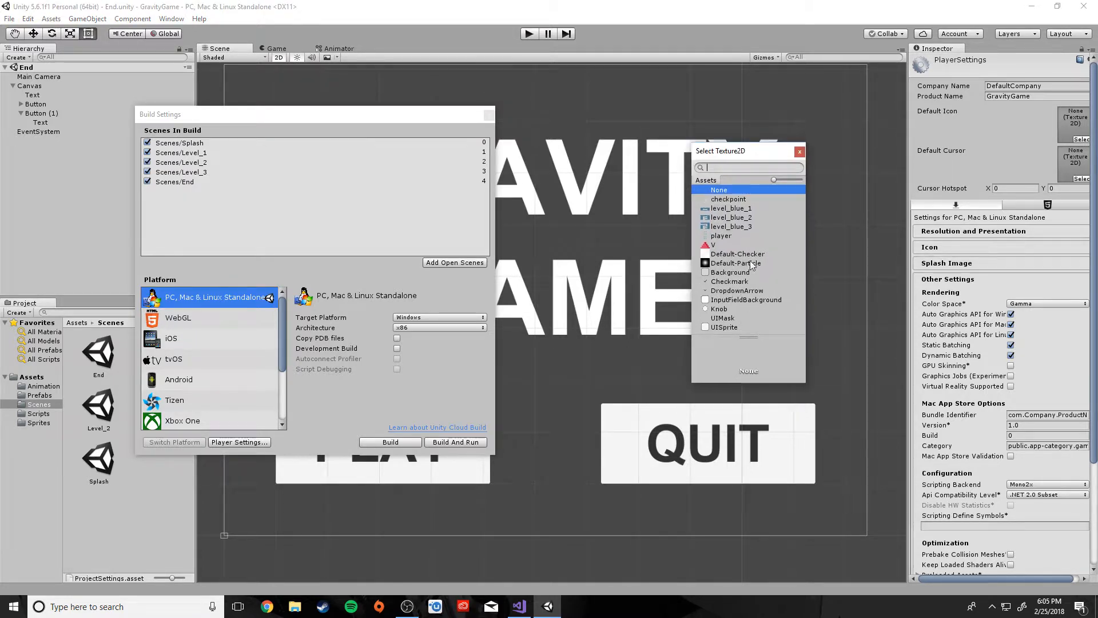
{"action": "left_click", "coordinate": [715, 246]}
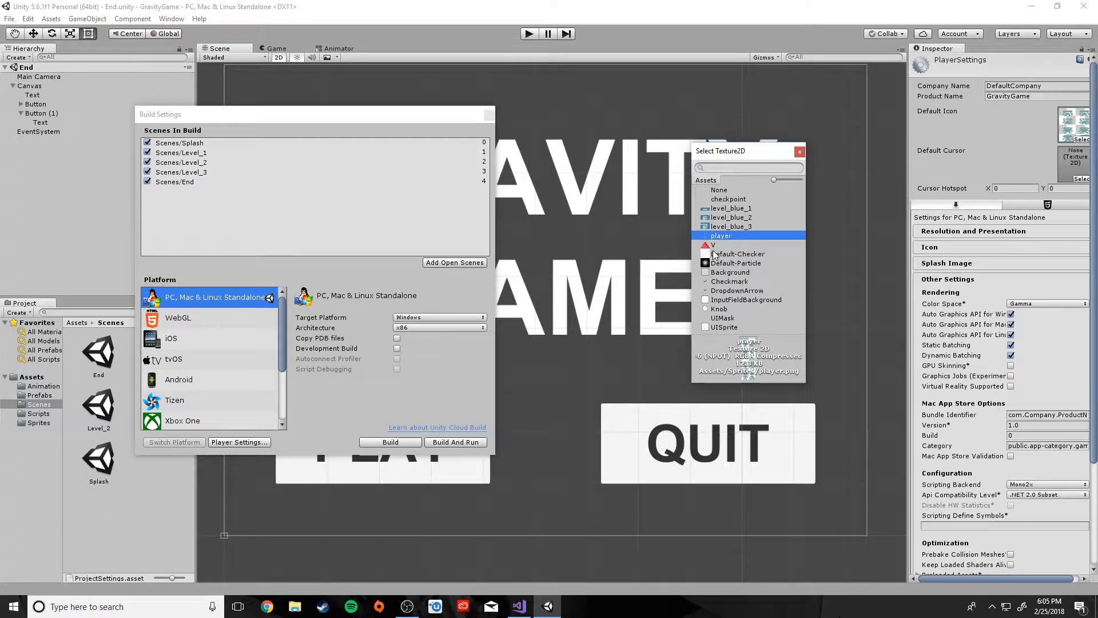
{"action": "left_click", "coordinate": [800, 152]}
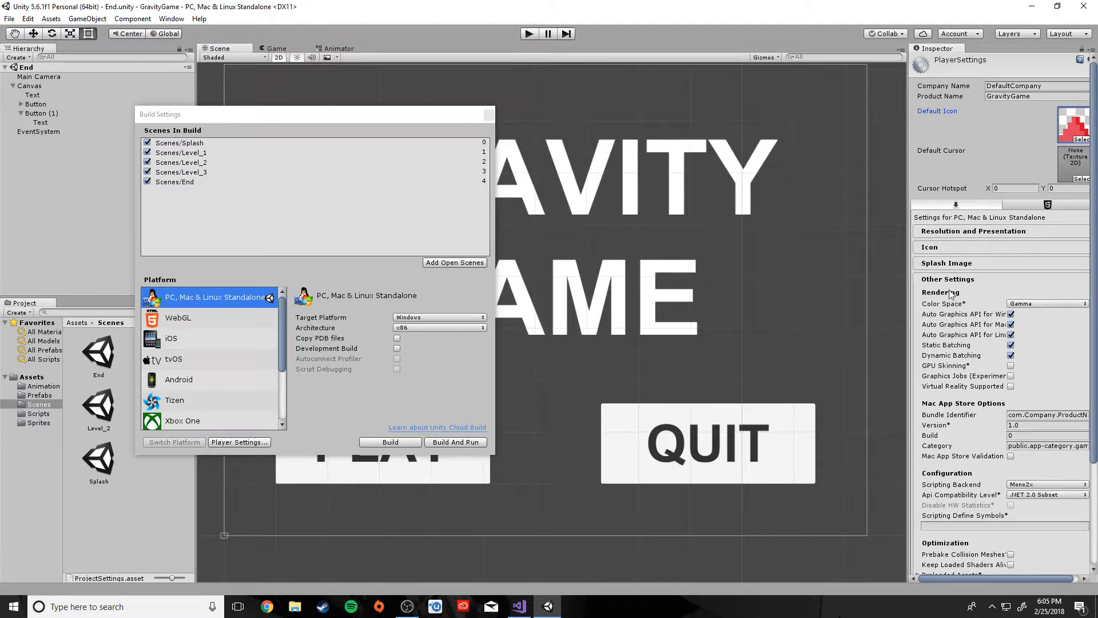
- In Resolution and Presentation, disable the Display Resolution Dialog, turn off Allow Fullscreen Switch and turn on Visible In Background
{"action": "left_click", "coordinate": [948, 235]}
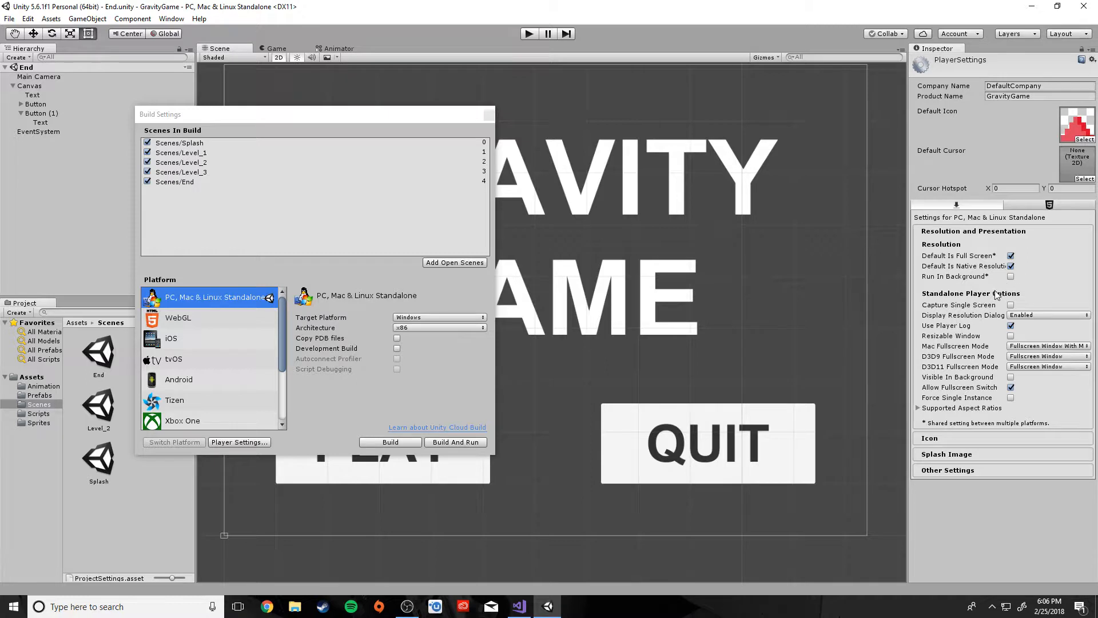
{"action": "left_click", "coordinate": [1024, 315]}
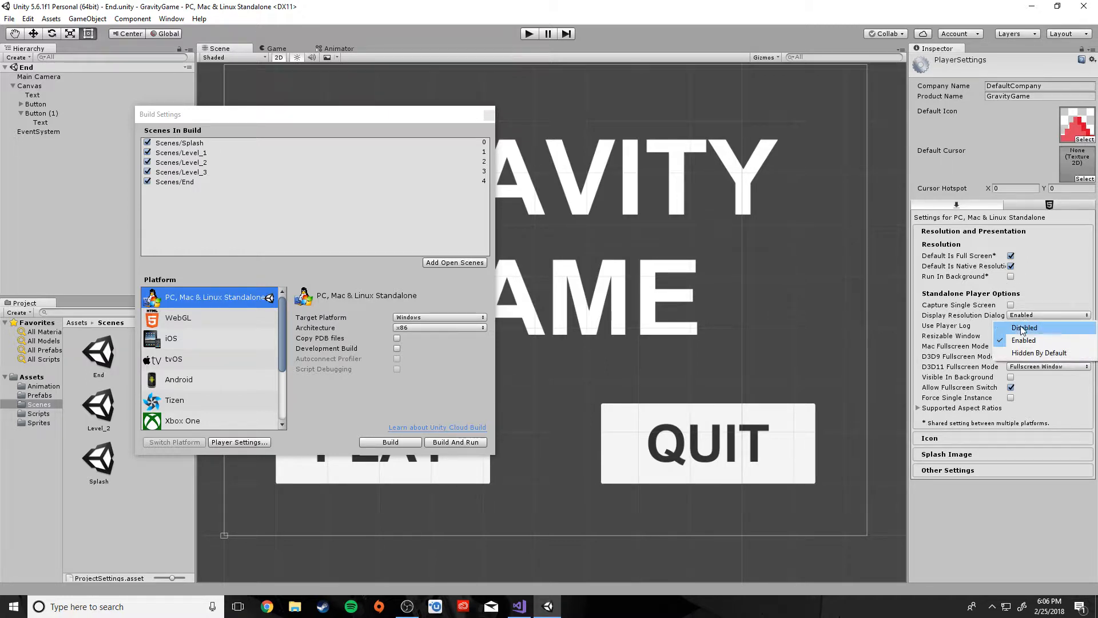
{"action": "left_click", "coordinate": [1024, 328]}
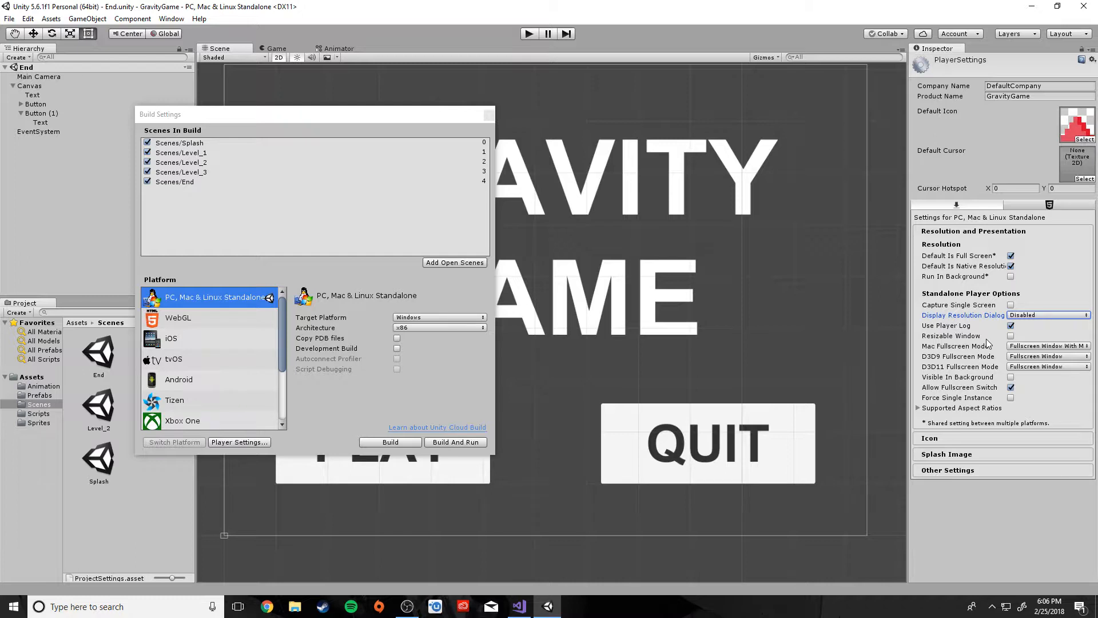
{"action": "left_click", "coordinate": [1012, 388]}
{"action": "left_click", "coordinate": [1011, 377]}
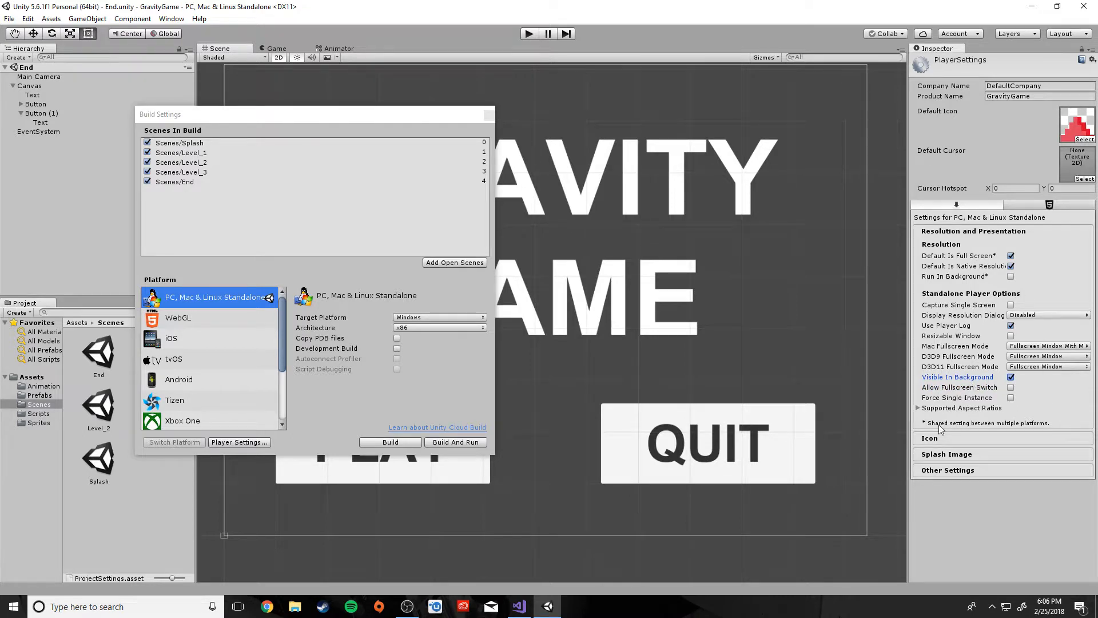
- Review the Icon, Splash Image and Other Settings sections of the player settings
{"action": "left_click", "coordinate": [934, 439]}
{"action": "scroll", "coordinate": [950, 444], "scroll_direction": "down", "scroll_amount": 5}
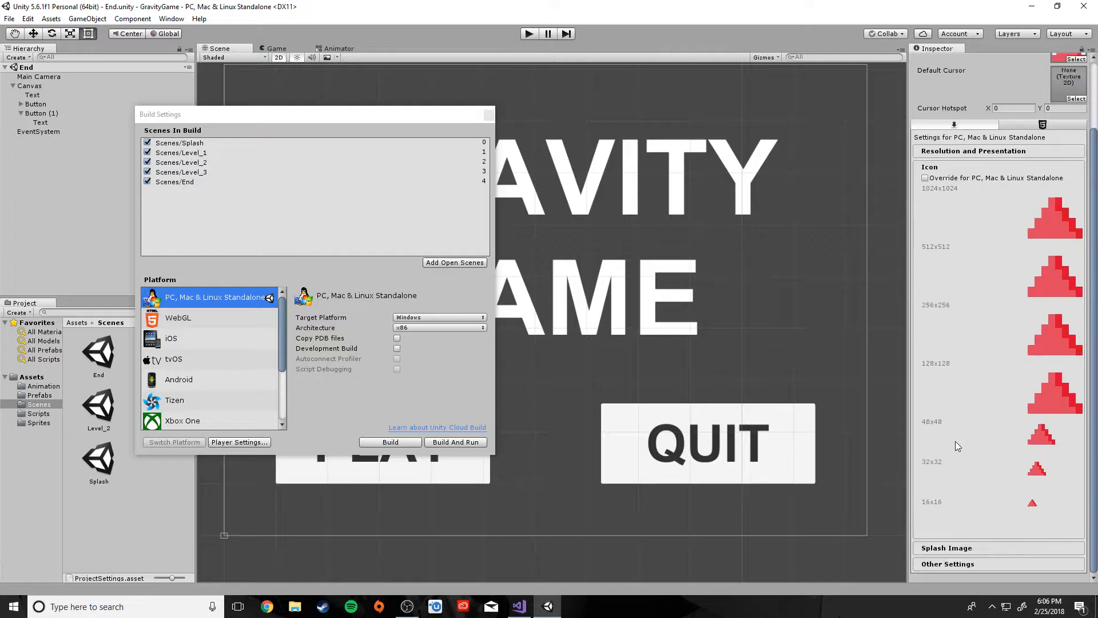
{"action": "left_click", "coordinate": [945, 548]}
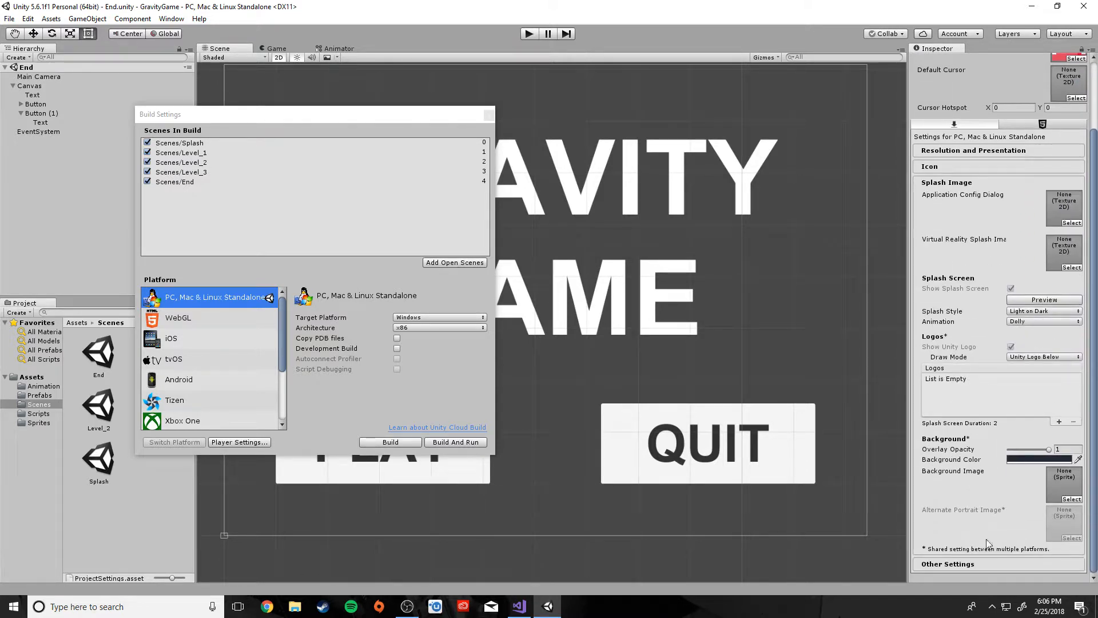
{"action": "left_click", "coordinate": [951, 564]}
{"action": "scroll", "coordinate": [983, 461], "scroll_direction": "down", "scroll_amount": 10}
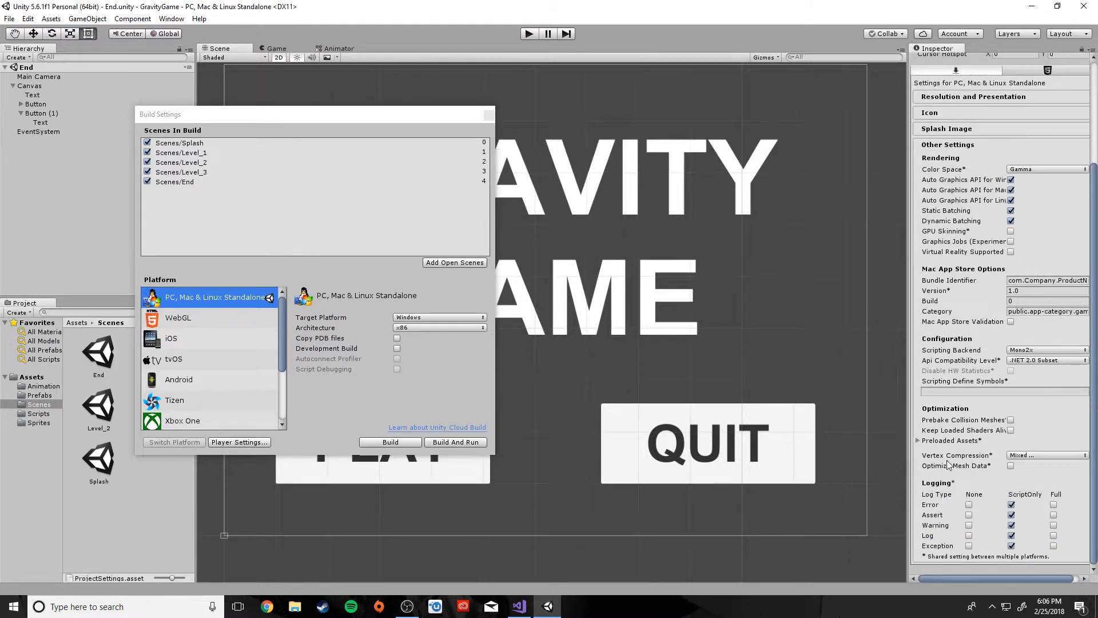
{"action": "scroll", "coordinate": [948, 464], "scroll_direction": "up", "scroll_amount": 5}
- Build the Windows standalone game as "Gravity Game" in the GravityGame folder on the Desktop, outside the project folder
{"action": "left_click_drag", "start_coordinate": [353, 116], "coordinate": [600, 122]}
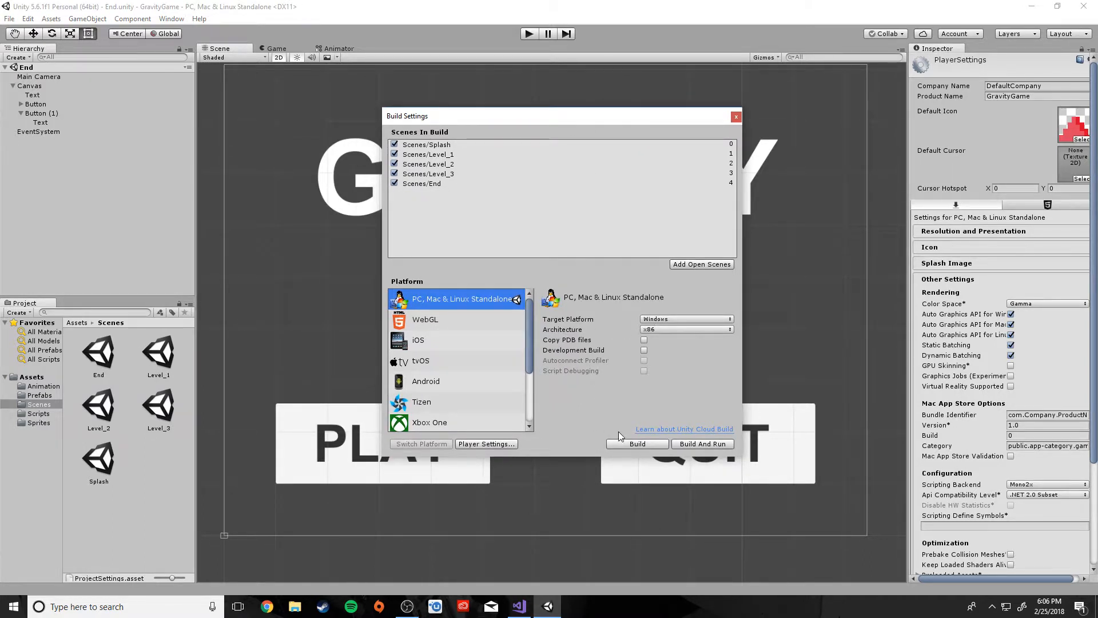
{"action": "left_click", "coordinate": [631, 444]}
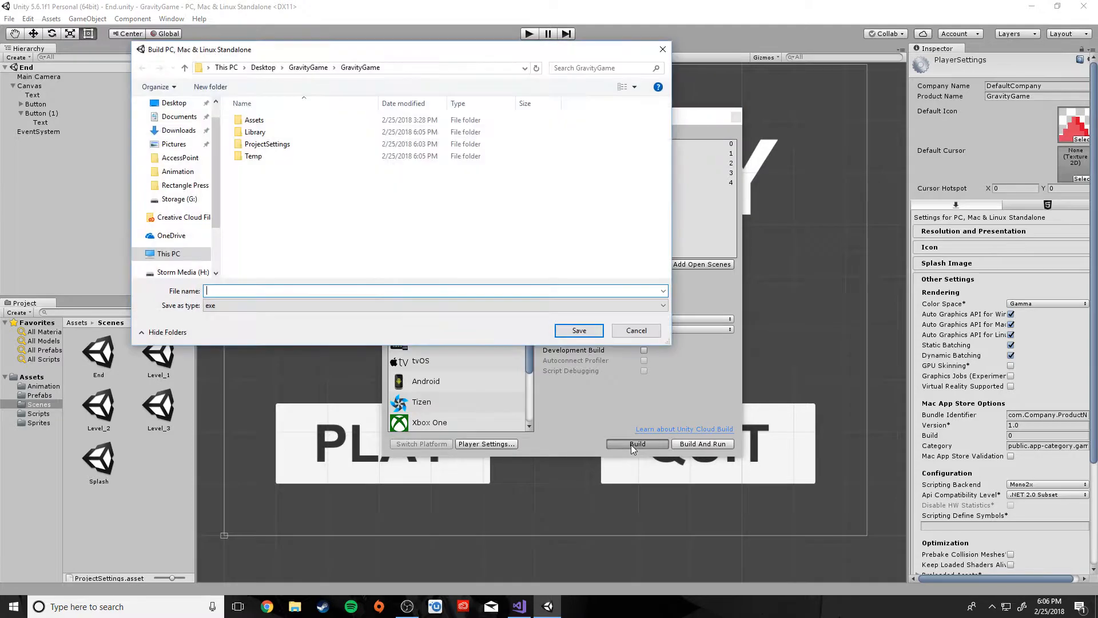
{"action": "left_click", "coordinate": [307, 67]}
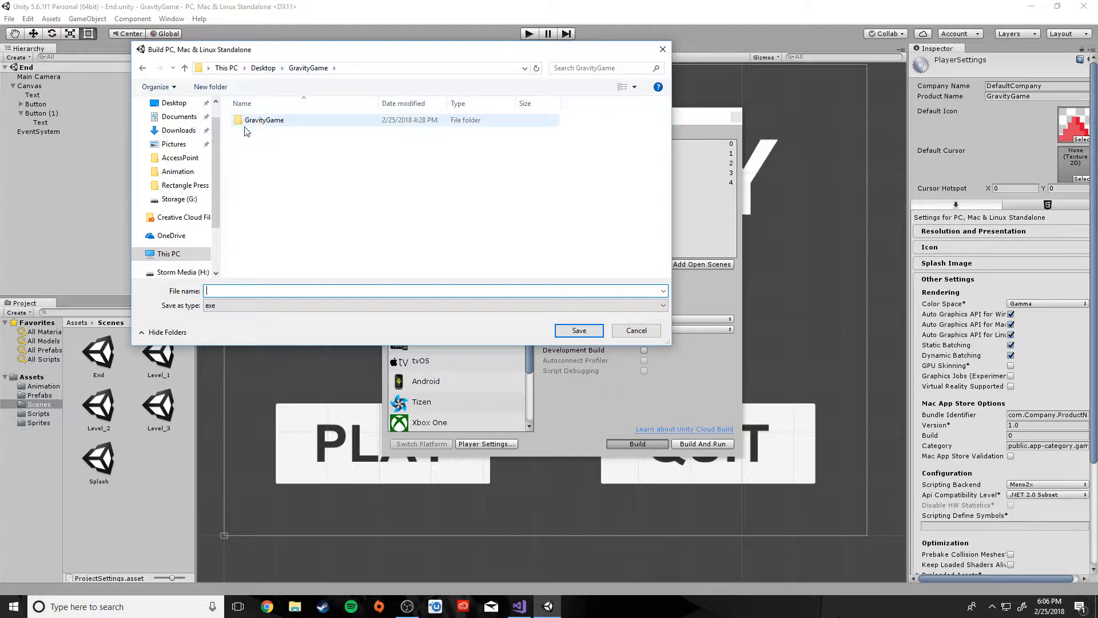
{"action": "double_click", "coordinate": [269, 122]}
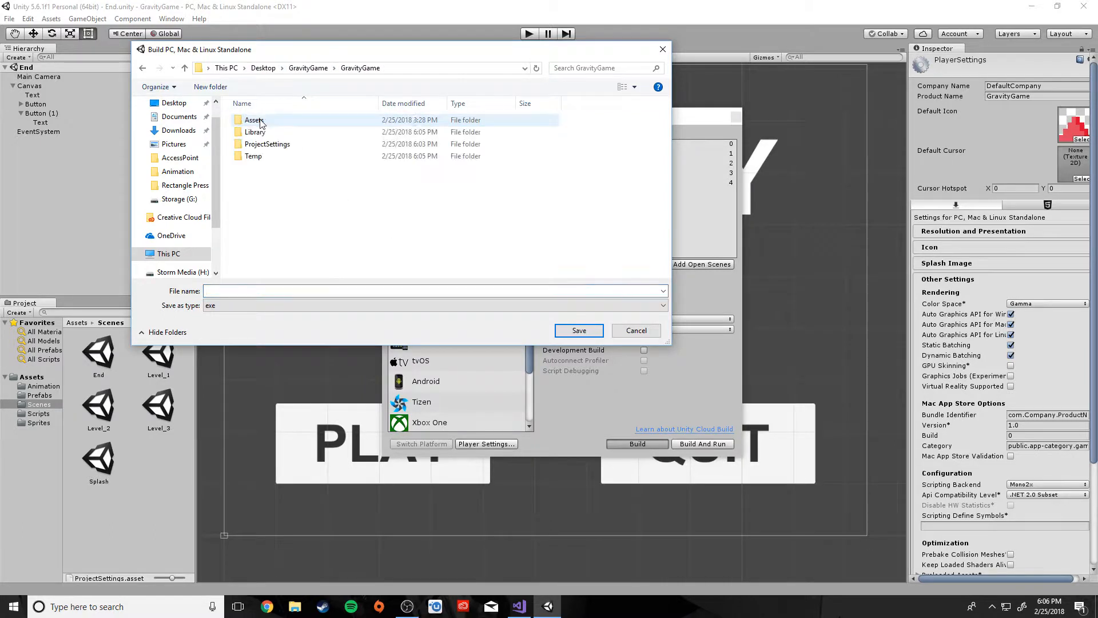
{"action": "left_click", "coordinate": [308, 68]}
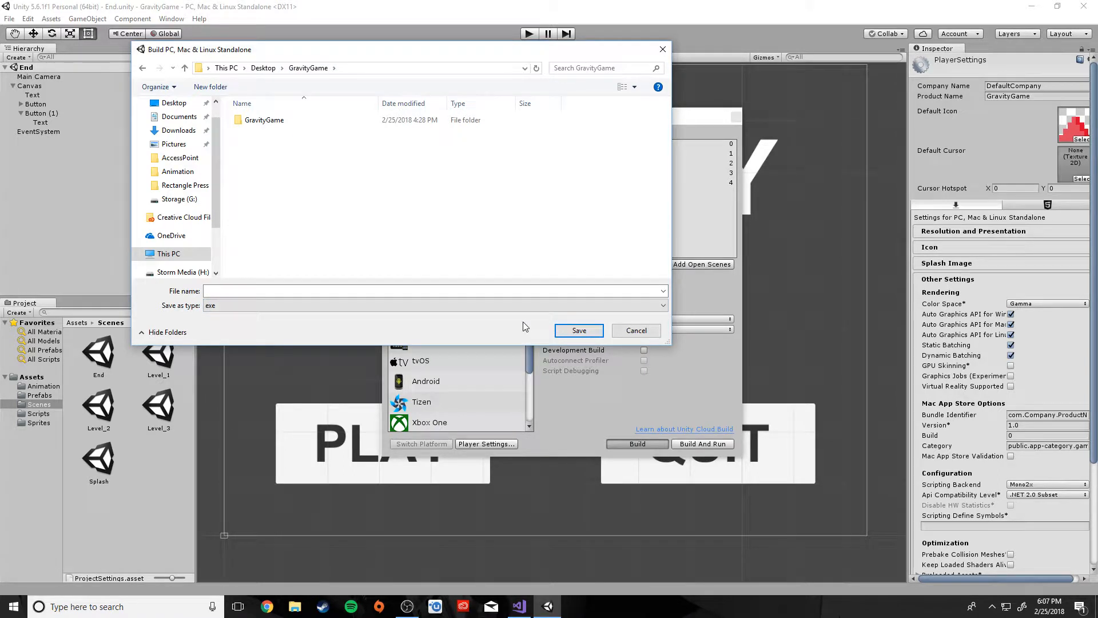
{"action": "left_click", "coordinate": [537, 290]}
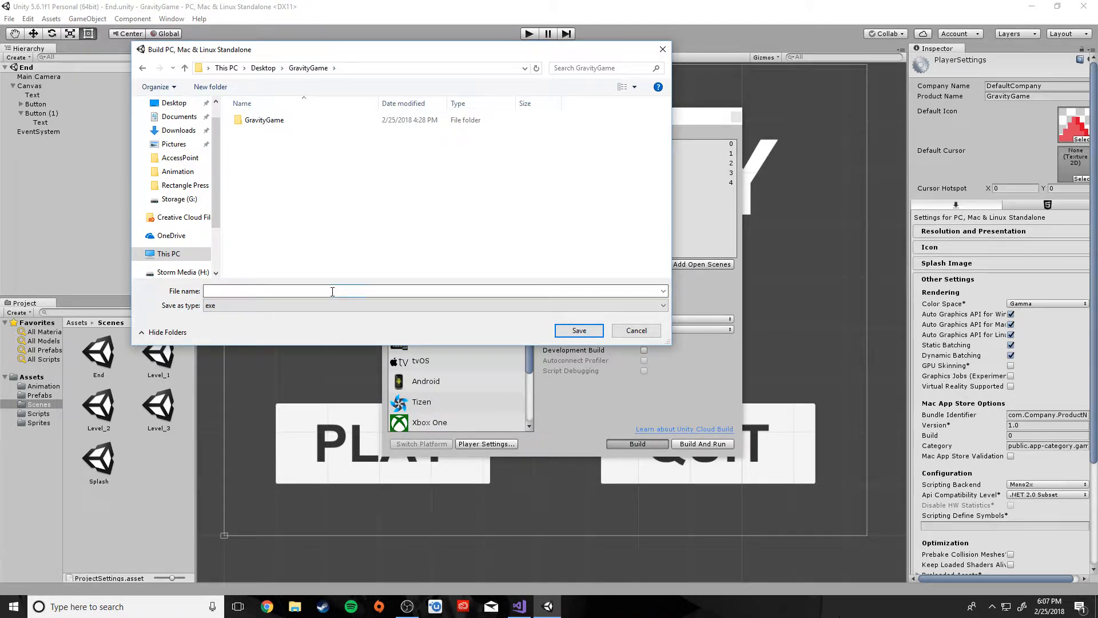
{"action": "type", "text": "Gra"}
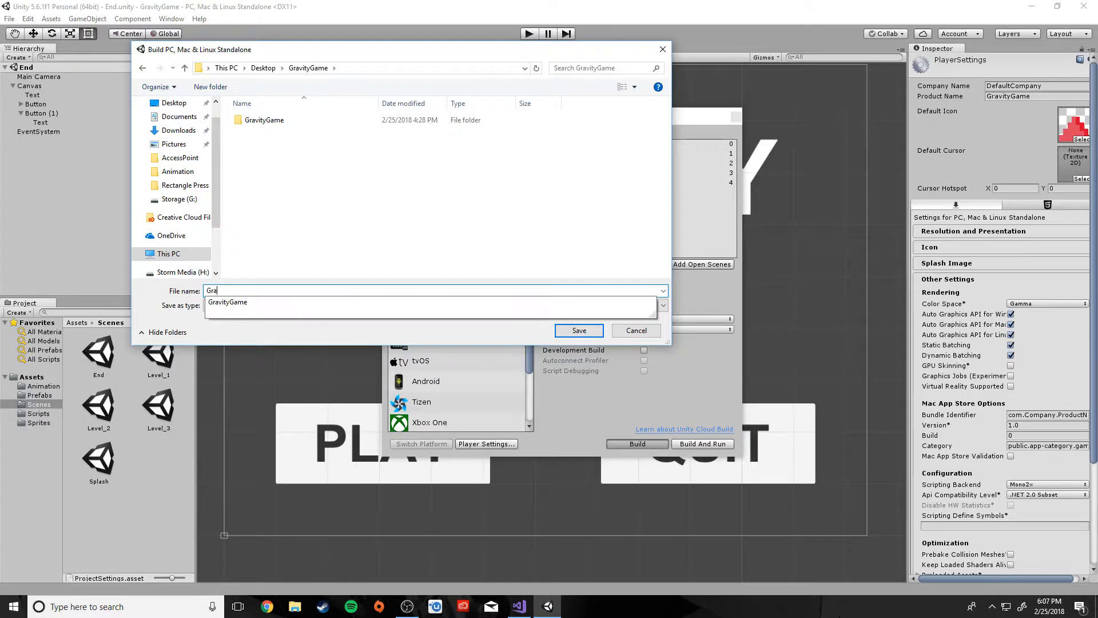
{"action": "type", "text": "vity G"}
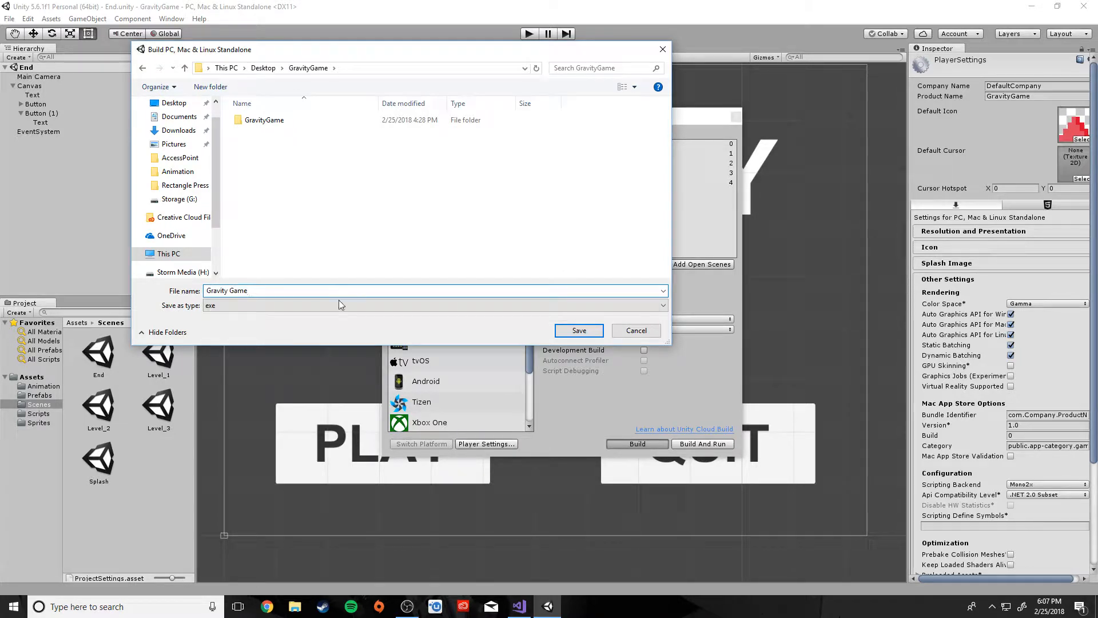
{"action": "type", "text": "ame"}
{"action": "left_click", "coordinate": [571, 326]}
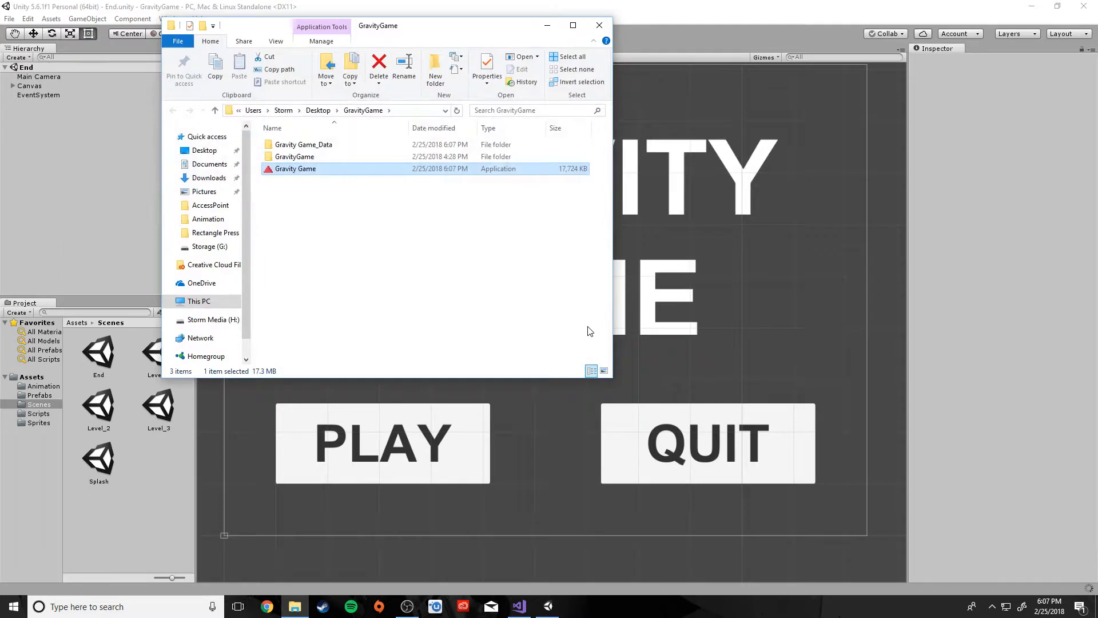
- Launch the built Gravity Game application from the output folder and start playing from its title screen
{"action": "left_click", "coordinate": [446, 239]}
{"action": "left_click", "coordinate": [313, 146]}
{"action": "left_click", "coordinate": [296, 169]}
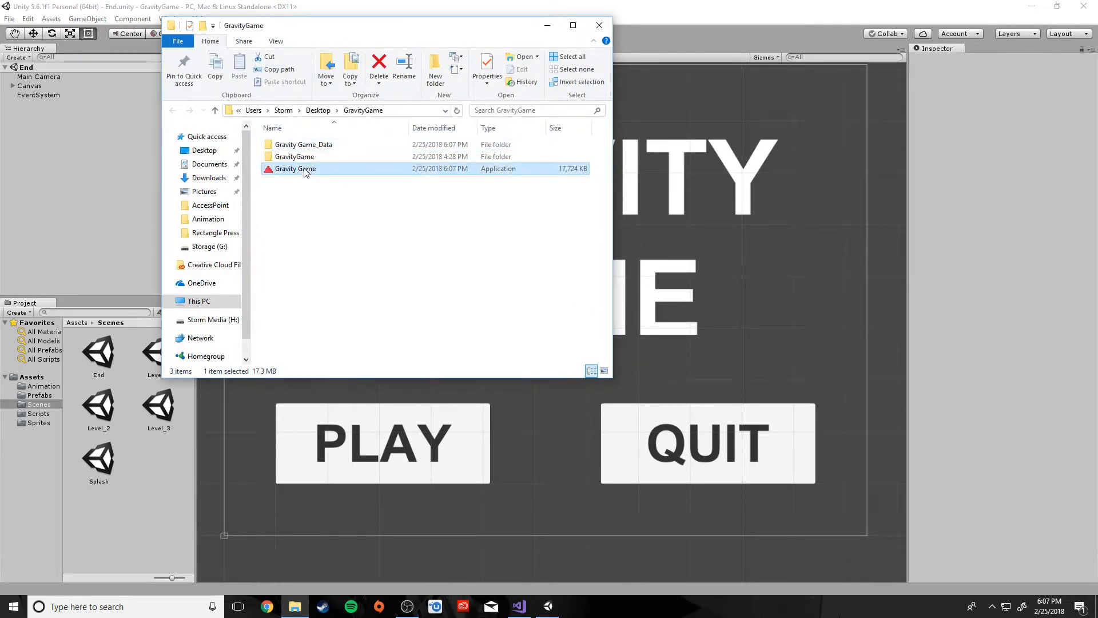
{"action": "key", "text": "Return"}
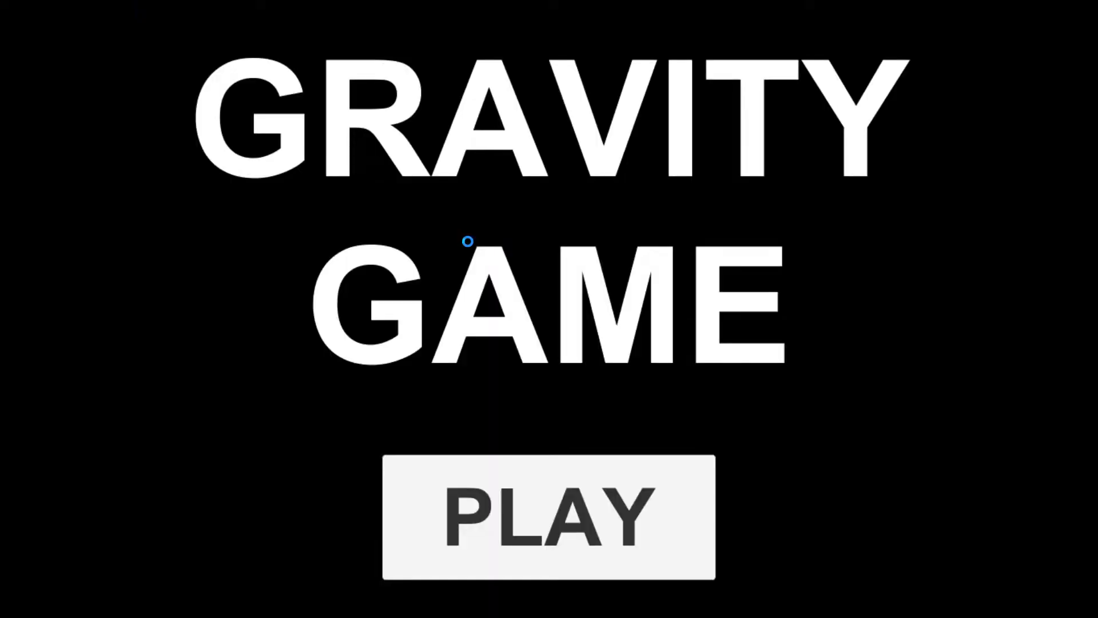
{"action": "left_click", "coordinate": [519, 469]}
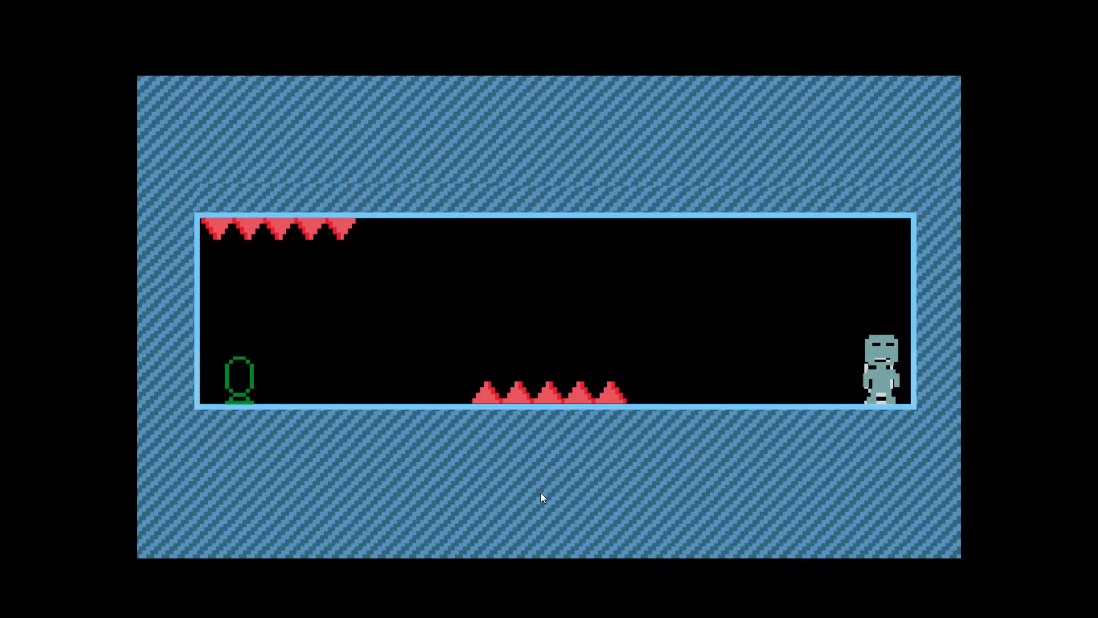
- Test the first level by walking and flipping gravity past the spikes to the green goal, and quit the game in the second level
{"action": "key", "text": "Left"}
{"action": "key", "text": "Right"}
{"action": "key", "text": "Left"}
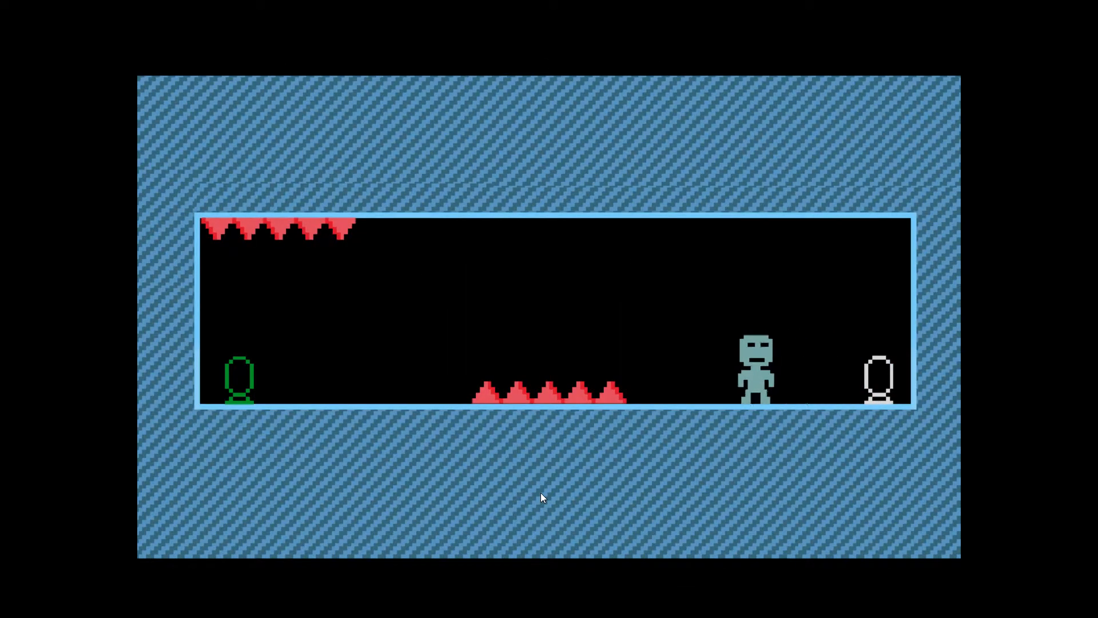
{"action": "key", "text": "space"}
{"action": "key", "text": "Left"}
{"action": "key", "text": "space"}
{"action": "key", "text": "Left"}
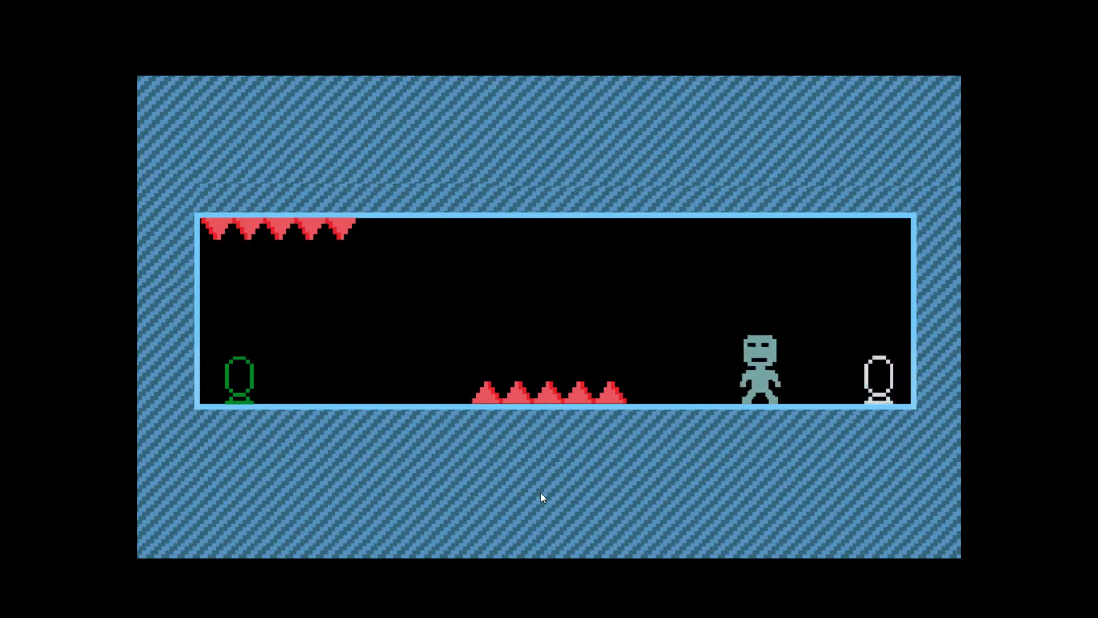
{"action": "key", "text": "Right"}
{"action": "key", "text": "space"}
{"action": "key", "text": "Left"}
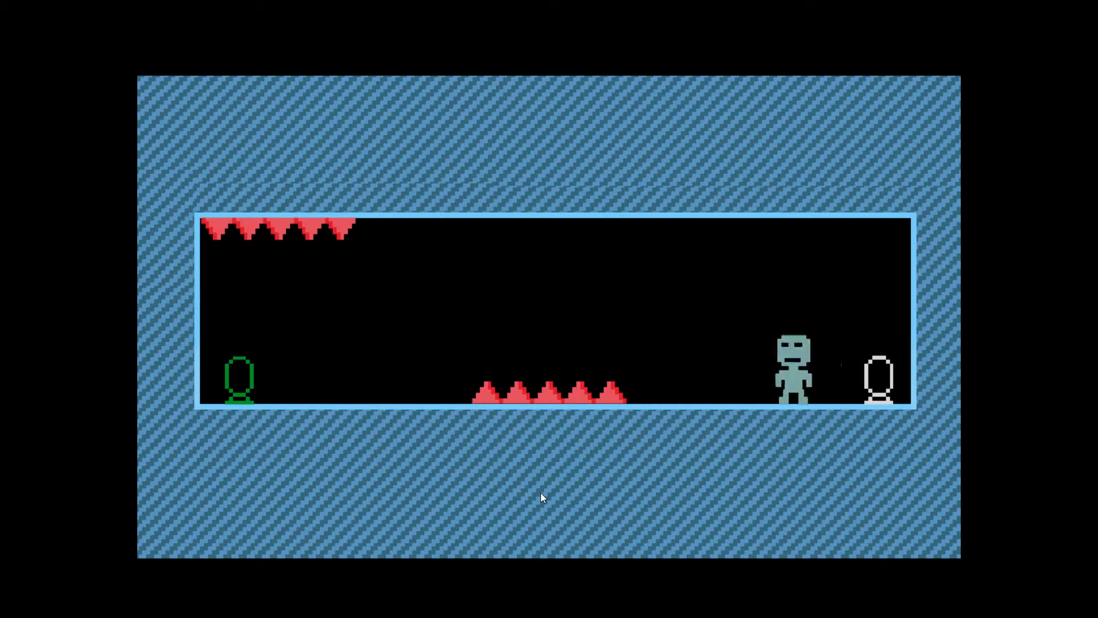
{"action": "key", "text": "space"}
{"action": "key", "text": "Left"}
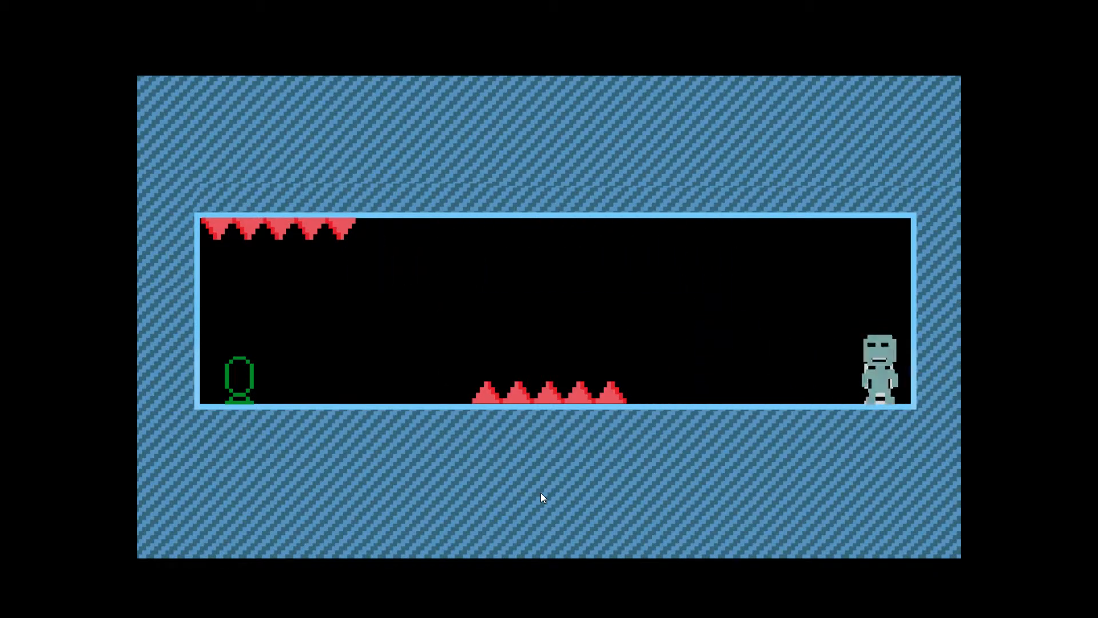
{"action": "key", "text": "Right"}
{"action": "key", "text": "Left"}
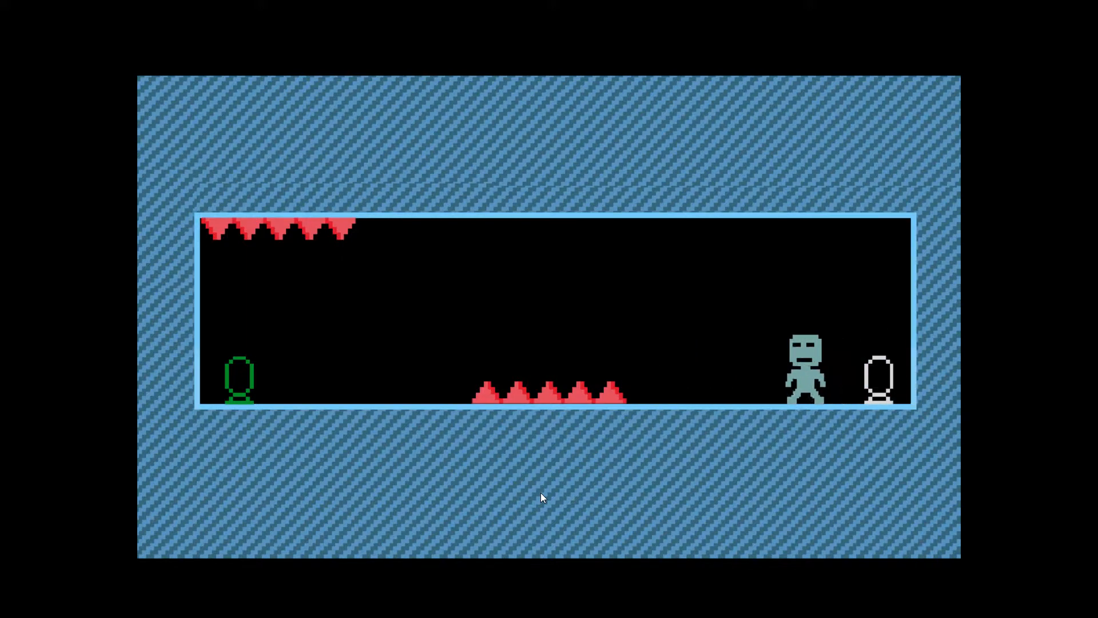
{"action": "key", "text": "space"}
{"action": "key", "text": "space"}
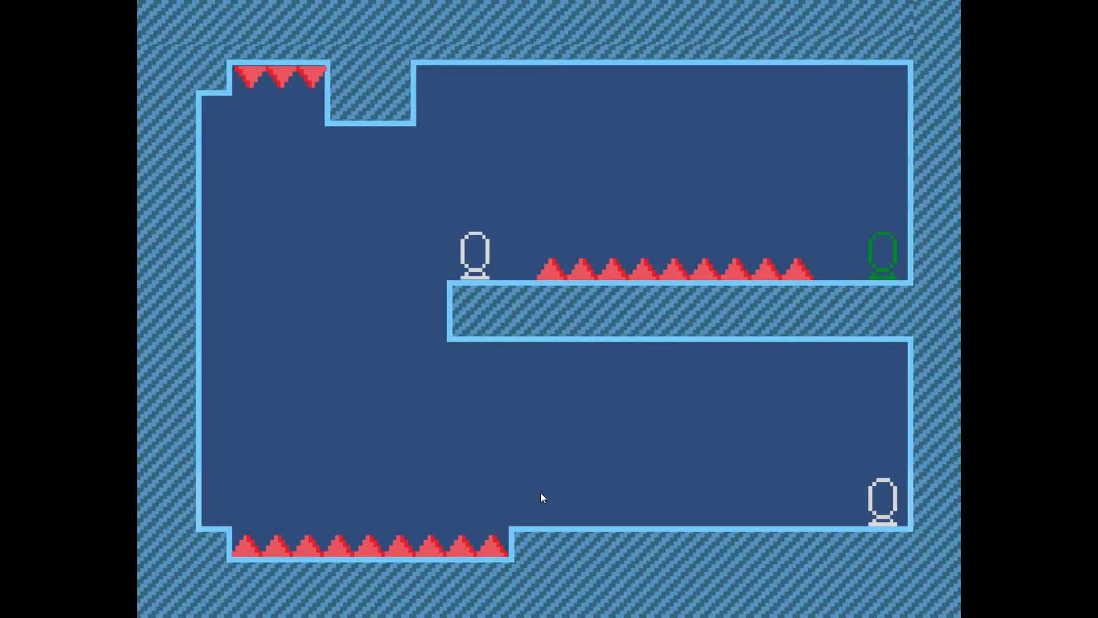
{"action": "key", "text": "alt+F4"}
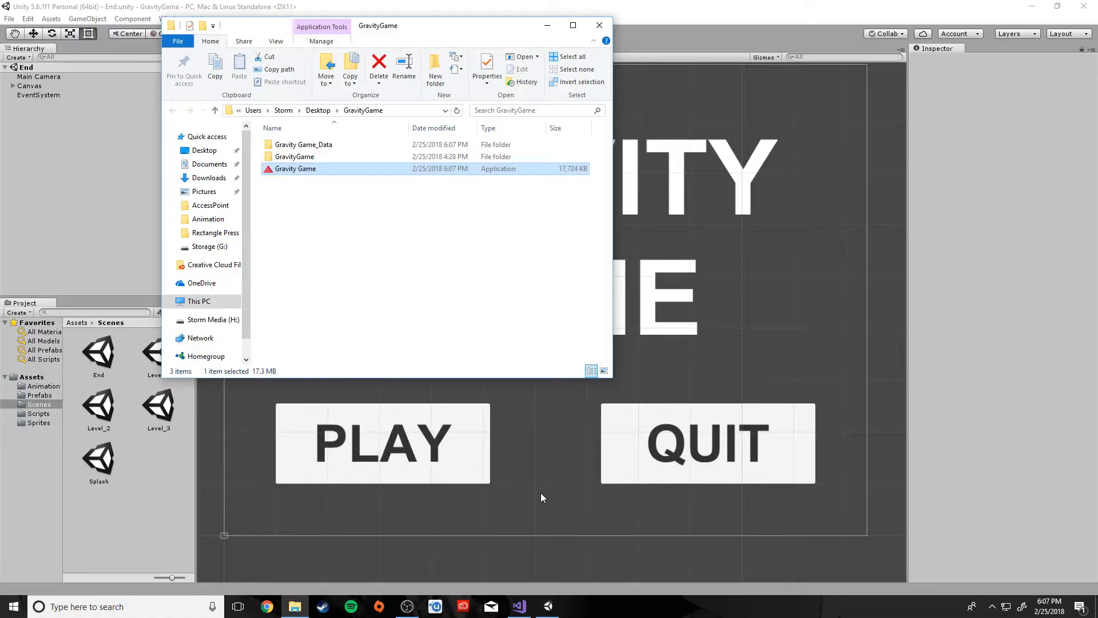
- Put away the build output folder window and close the Build Settings in Unity
{"action": "left_click", "coordinate": [448, 277]}
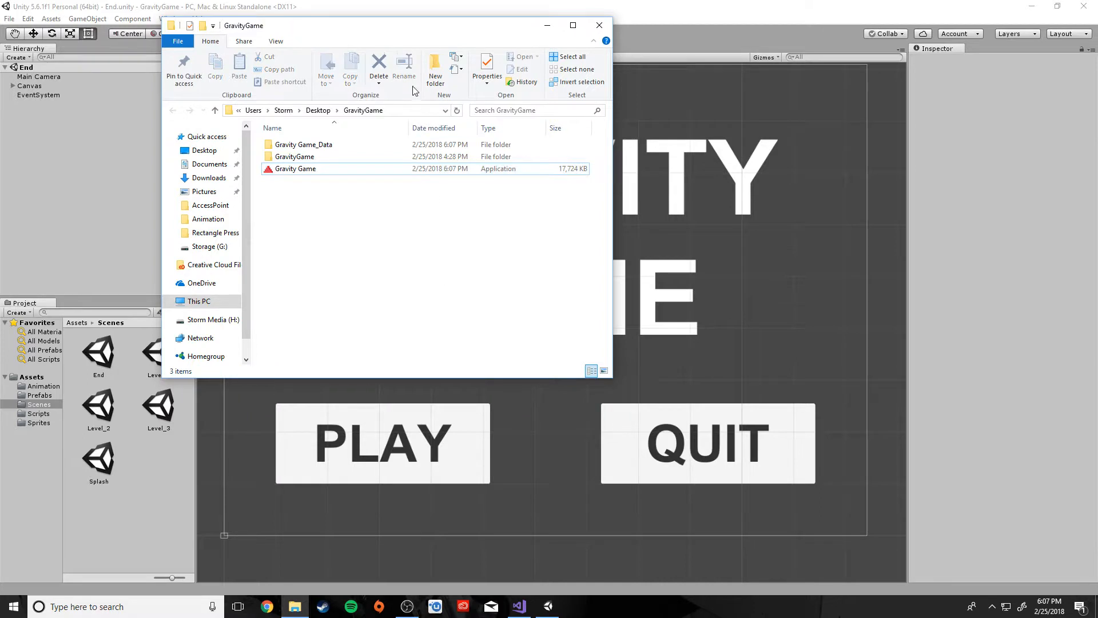
{"action": "left_click_drag", "start_coordinate": [424, 36], "coordinate": [456, 53]}
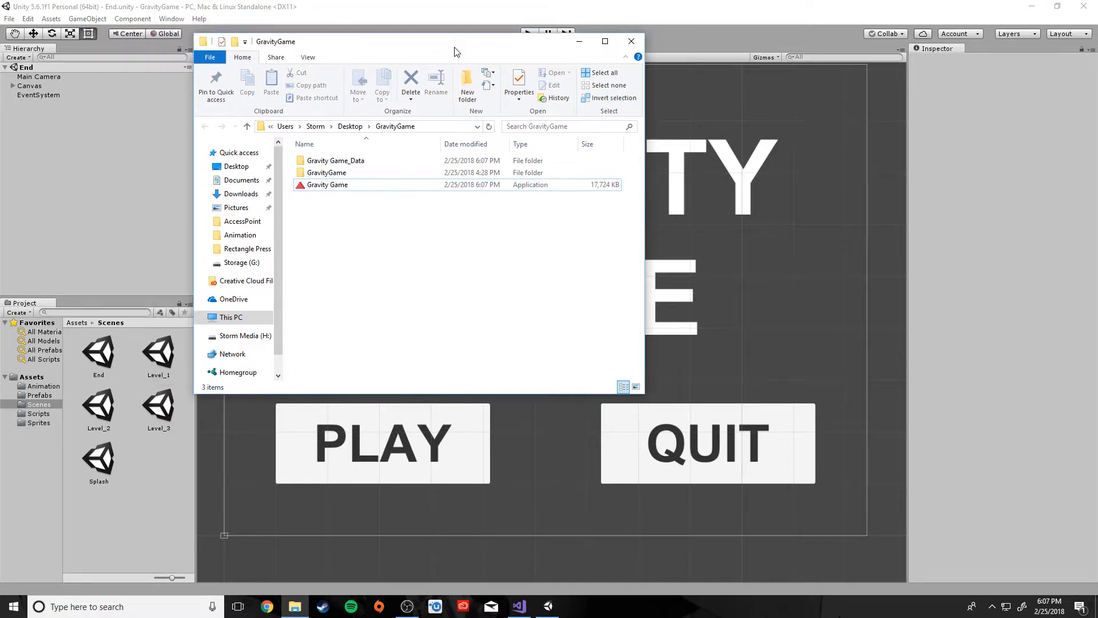
{"action": "left_click", "coordinate": [324, 189]}
{"action": "right_click", "coordinate": [323, 188]}
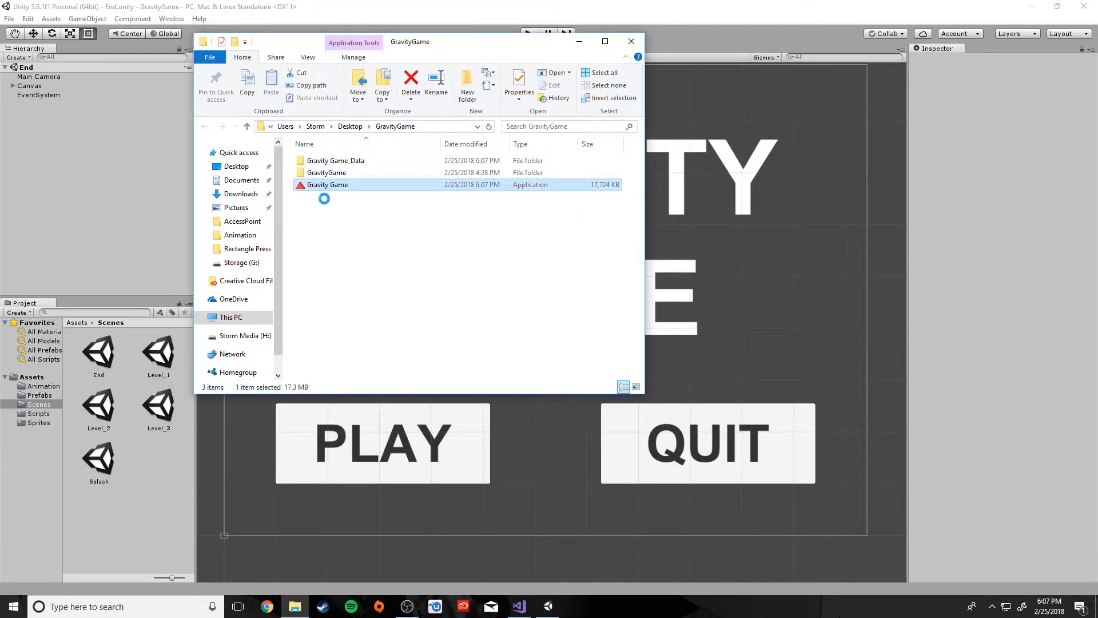
{"action": "left_click", "coordinate": [299, 225]}
{"action": "left_click", "coordinate": [531, 12]}
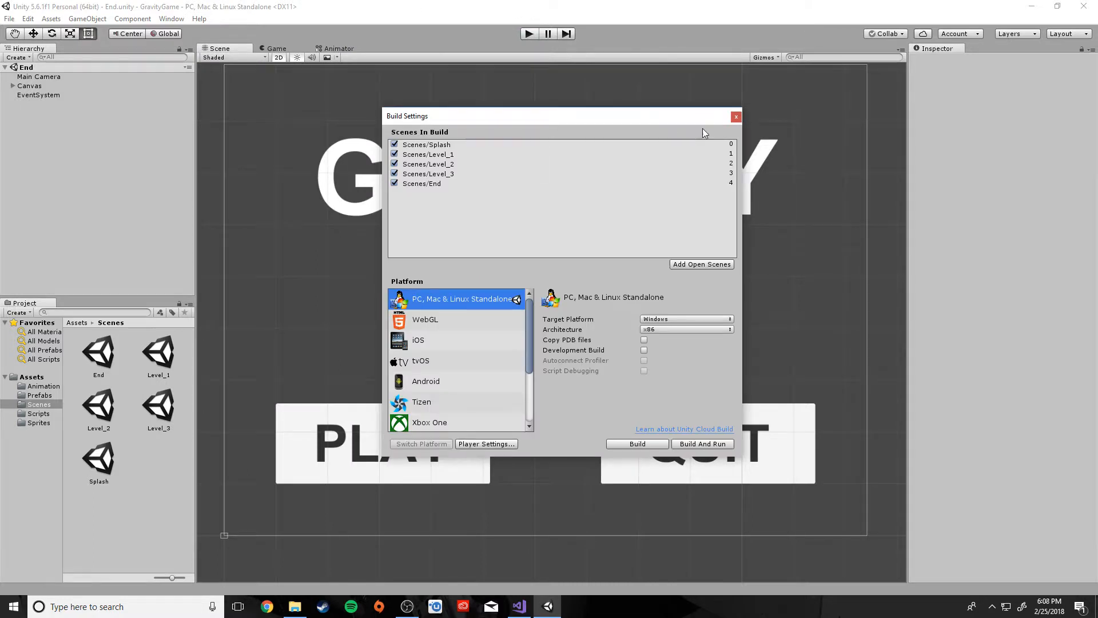
{"action": "left_click", "coordinate": [736, 116]}
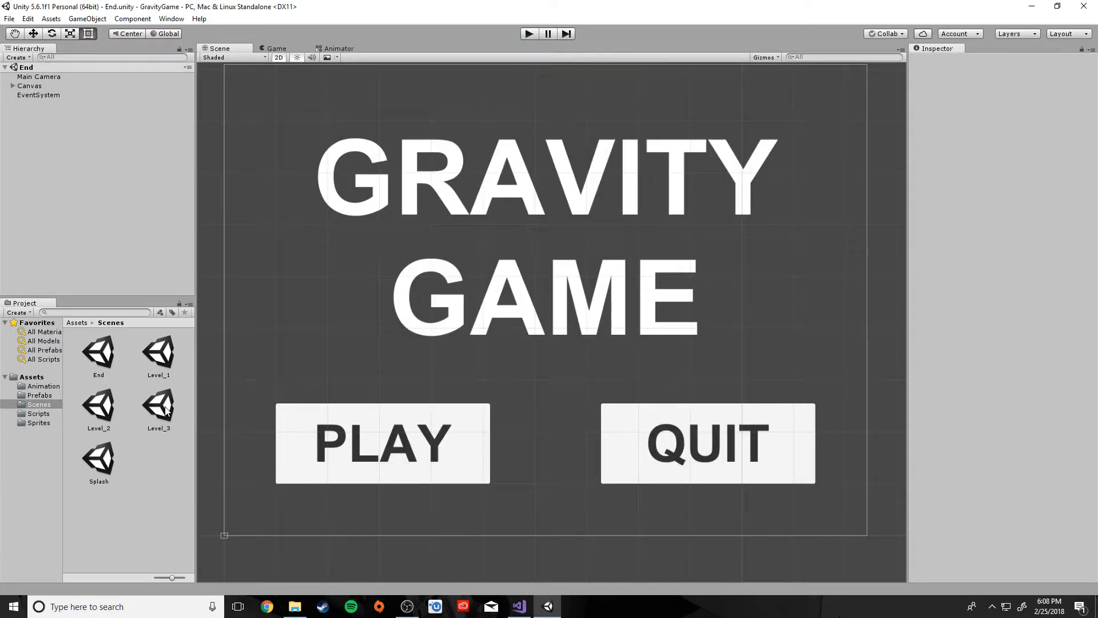
- Open the Level_2 scene and check its level layout
{"action": "double_click", "coordinate": [96, 408]}
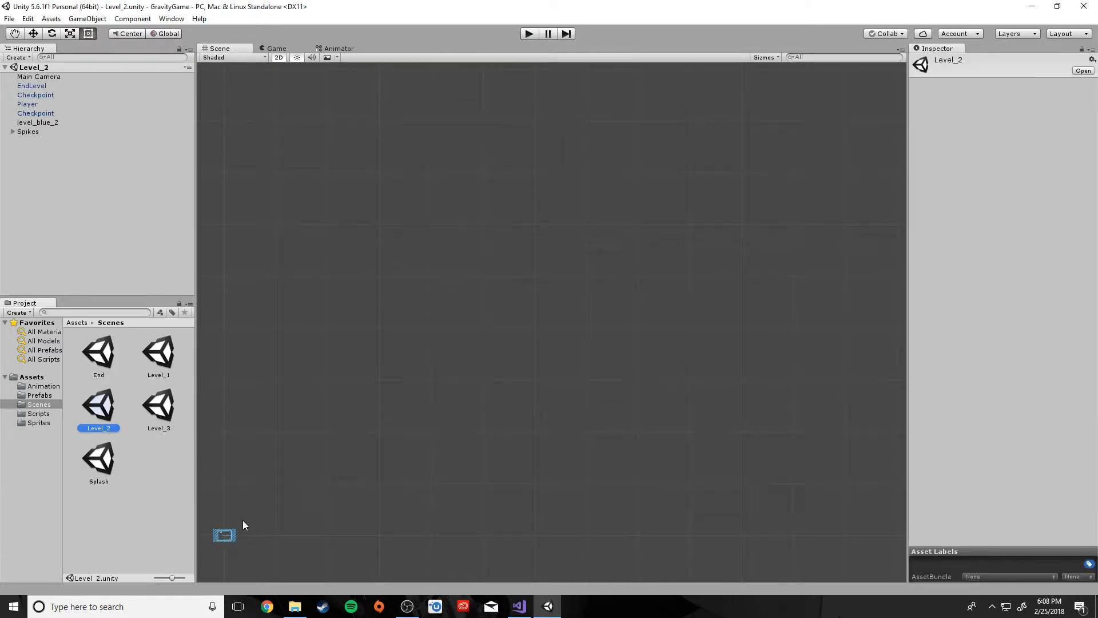
{"action": "middle_click_drag", "start_coordinate": [238, 520], "coordinate": [503, 403]}
{"action": "scroll", "coordinate": [501, 397], "scroll_direction": "up", "scroll_amount": 6}
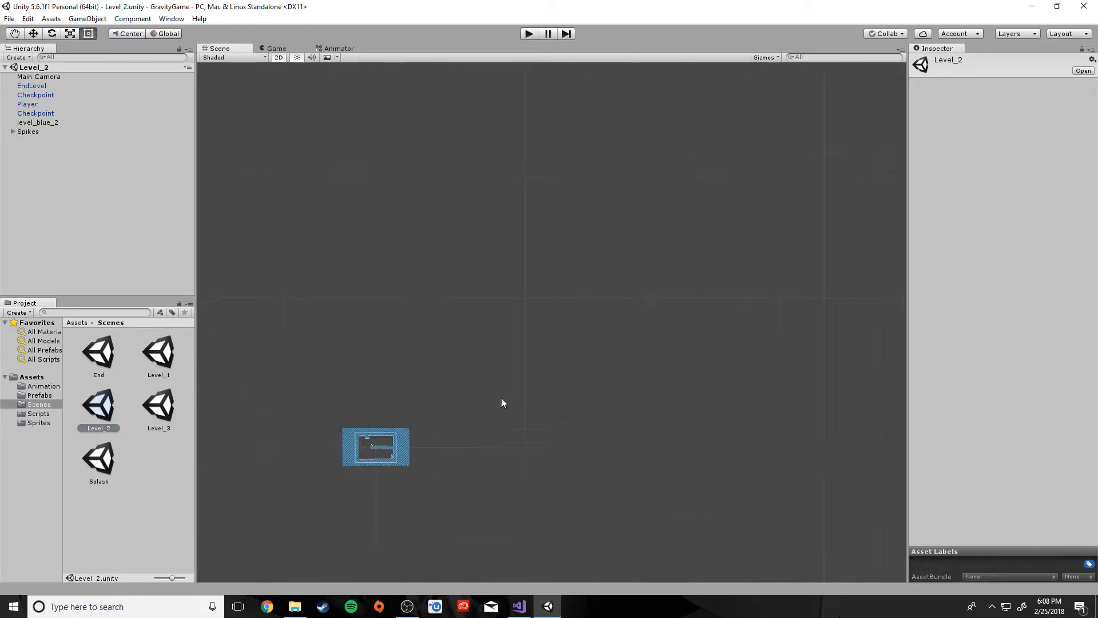
{"action": "middle_click_drag", "start_coordinate": [434, 505], "coordinate": [648, 363]}
{"action": "scroll", "coordinate": [615, 413], "scroll_direction": "up", "scroll_amount": 8}
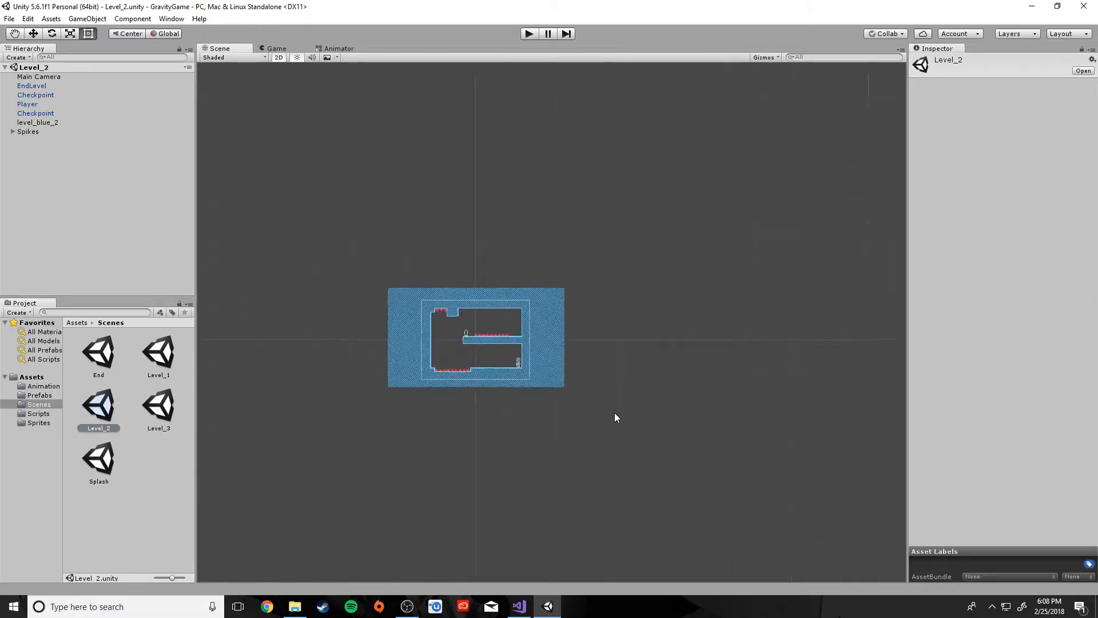
{"action": "middle_click_drag", "start_coordinate": [591, 452], "coordinate": [655, 491]}
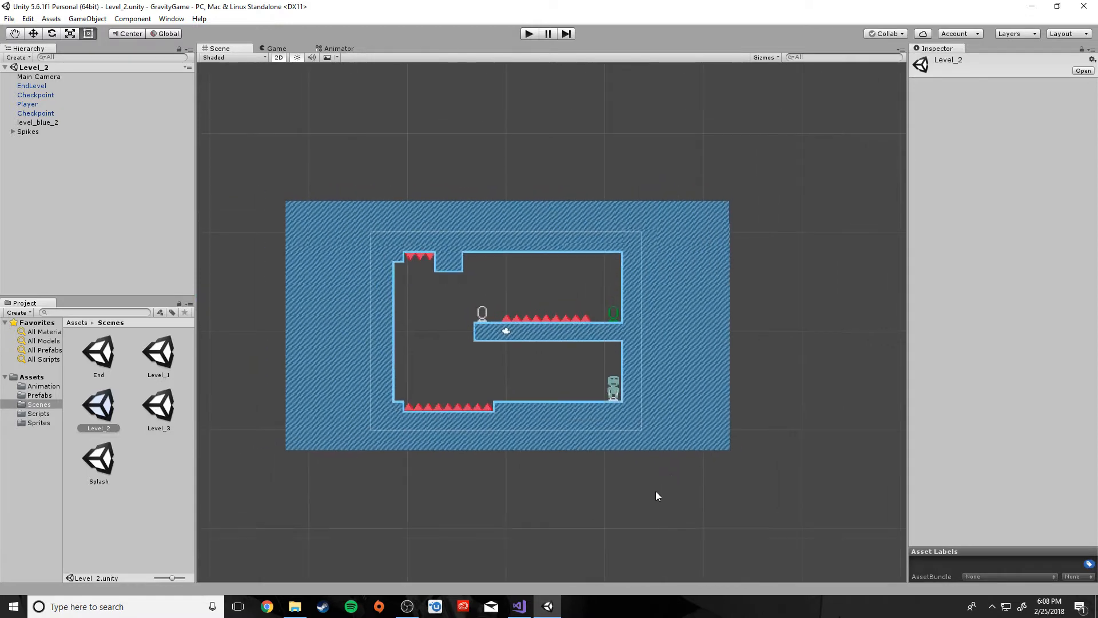
- Add a Polygon Collider 2D to the level_blue_2 object
{"action": "scroll", "coordinate": [656, 491], "scroll_direction": "up", "scroll_amount": 5}
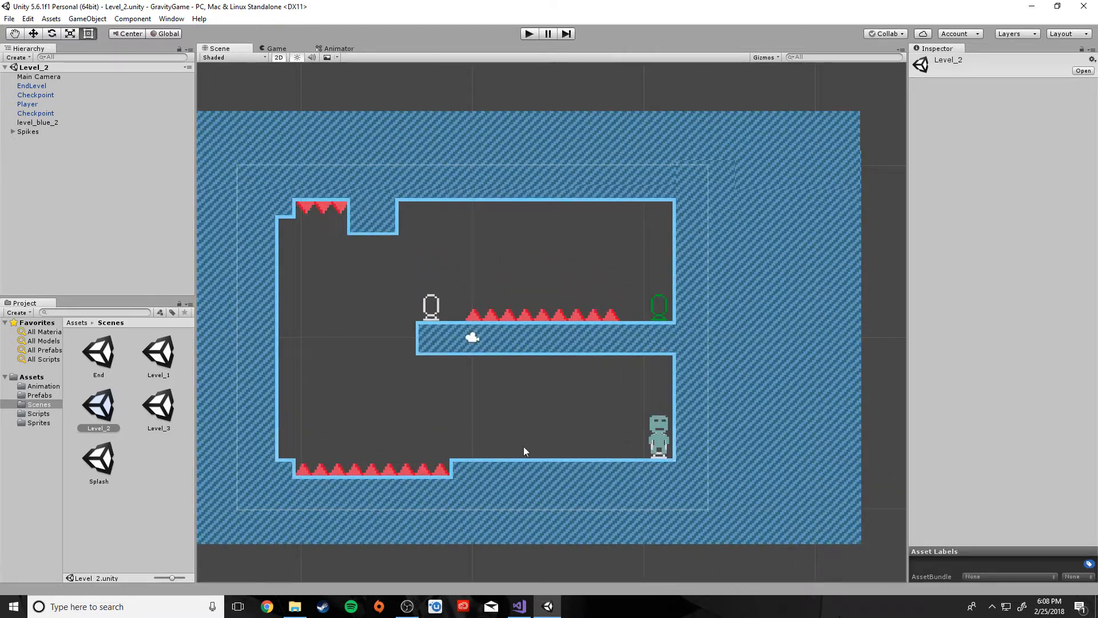
{"action": "left_click", "coordinate": [32, 86]}
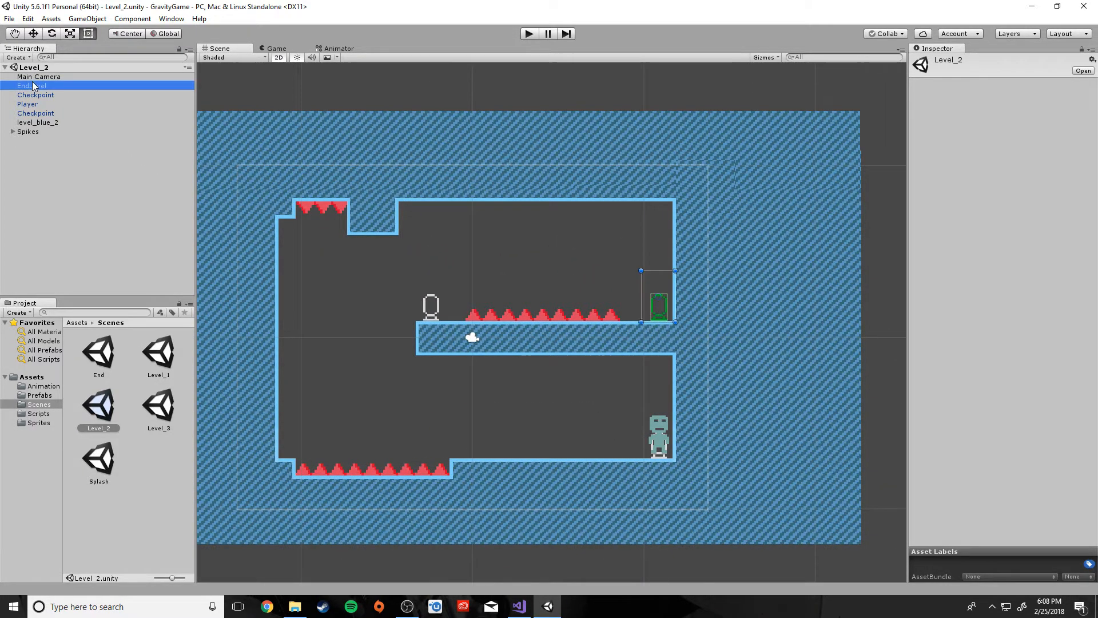
{"action": "left_click", "coordinate": [32, 122]}
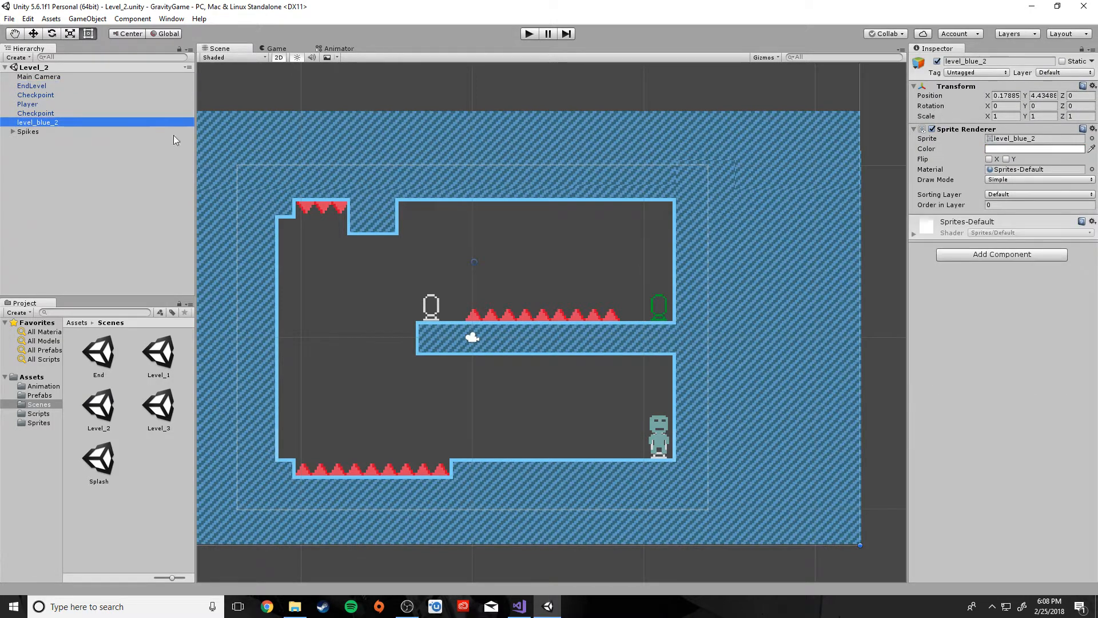
{"action": "left_click", "coordinate": [1040, 259]}
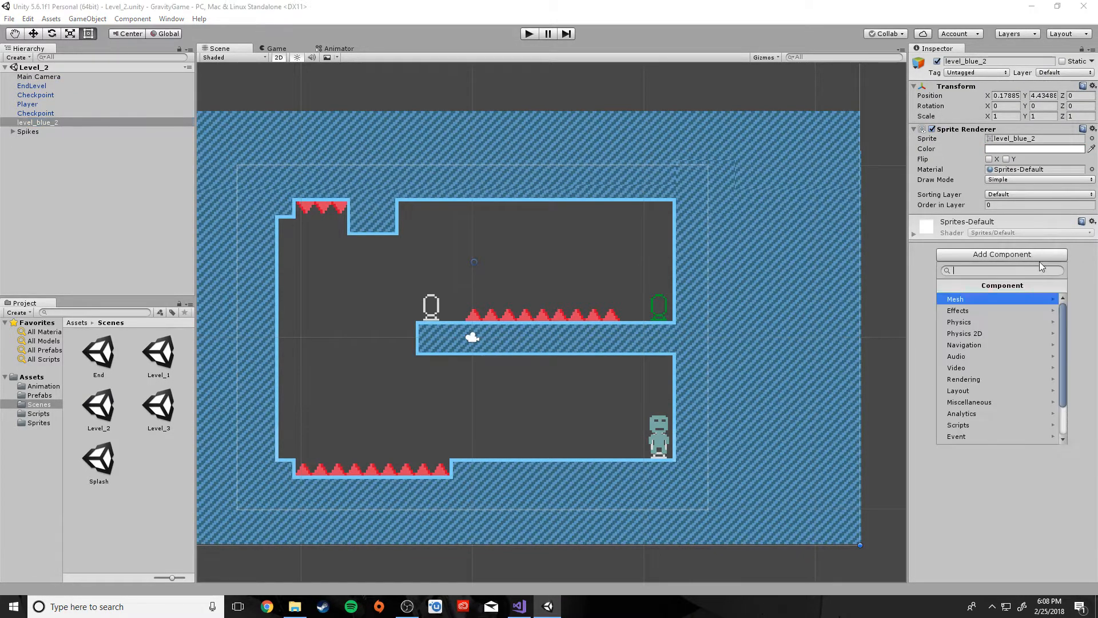
{"action": "left_click", "coordinate": [967, 335]}
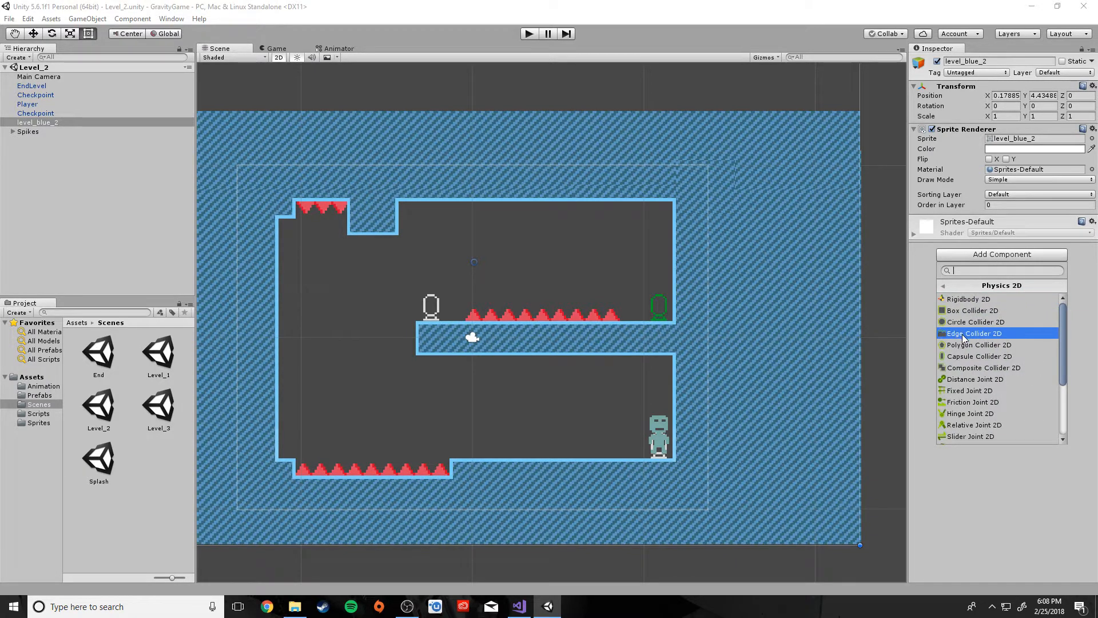
{"action": "left_click", "coordinate": [962, 345]}
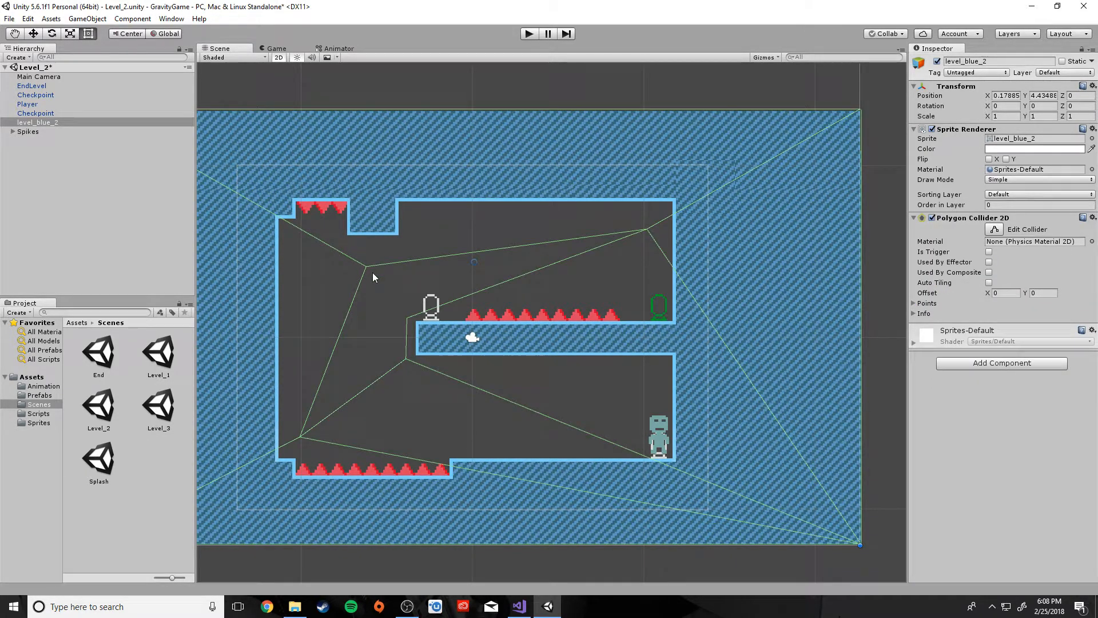
- Edit the level_blue_2 polygon collider, fitting its nearest vertex to the upper-right inner corner of the room
{"action": "left_click_drag", "start_coordinate": [647, 230], "coordinate": [650, 224]}
{"action": "key", "text": "ctrl+z"}
{"action": "left_click", "coordinate": [995, 230]}
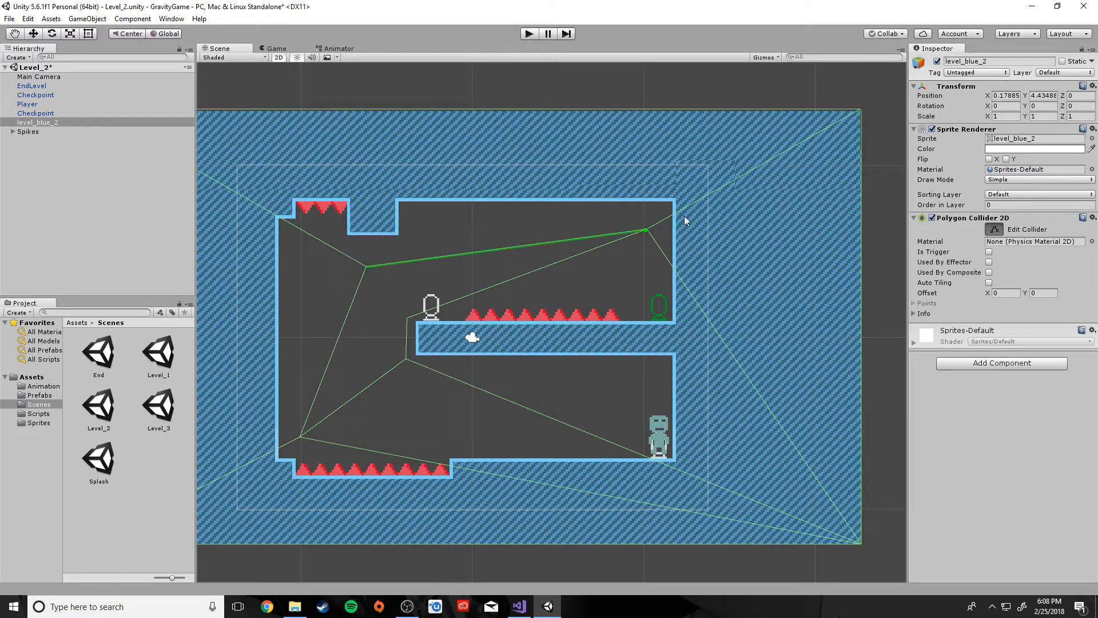
{"action": "left_click_drag", "start_coordinate": [647, 229], "coordinate": [673, 316]}
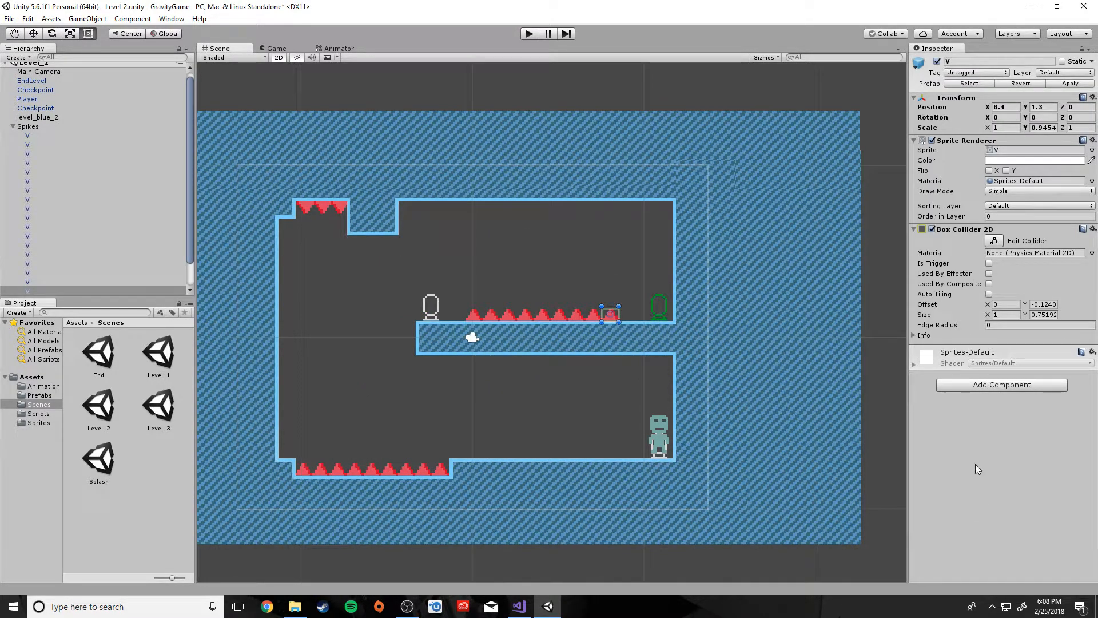
{"action": "left_click", "coordinate": [742, 245]}
{"action": "left_click", "coordinate": [995, 230]}
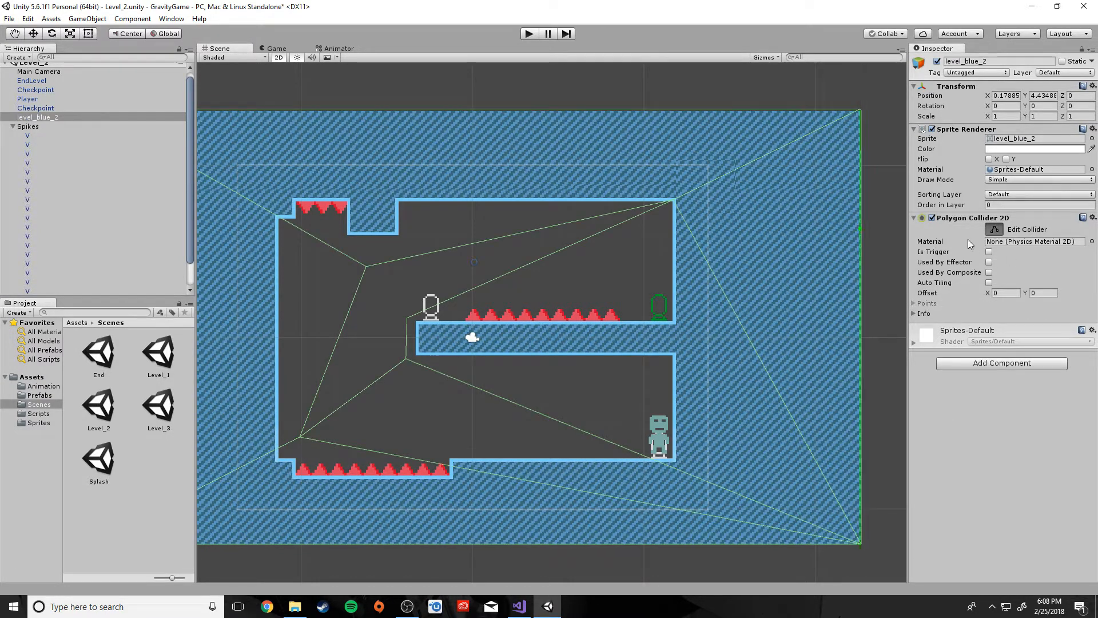
- Fit the collider outline around the middle ledge, placing vertices at its four corners
{"action": "left_click_drag", "start_coordinate": [609, 235], "coordinate": [674, 323]}
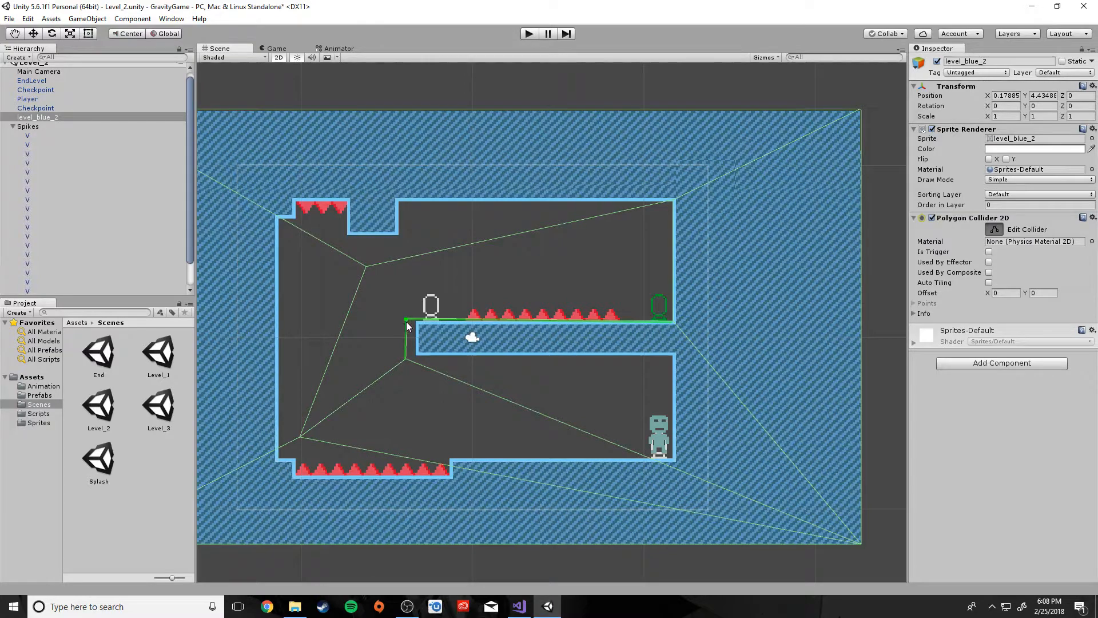
{"action": "left_click_drag", "start_coordinate": [405, 321], "coordinate": [417, 323]}
{"action": "left_click_drag", "start_coordinate": [415, 362], "coordinate": [425, 360]}
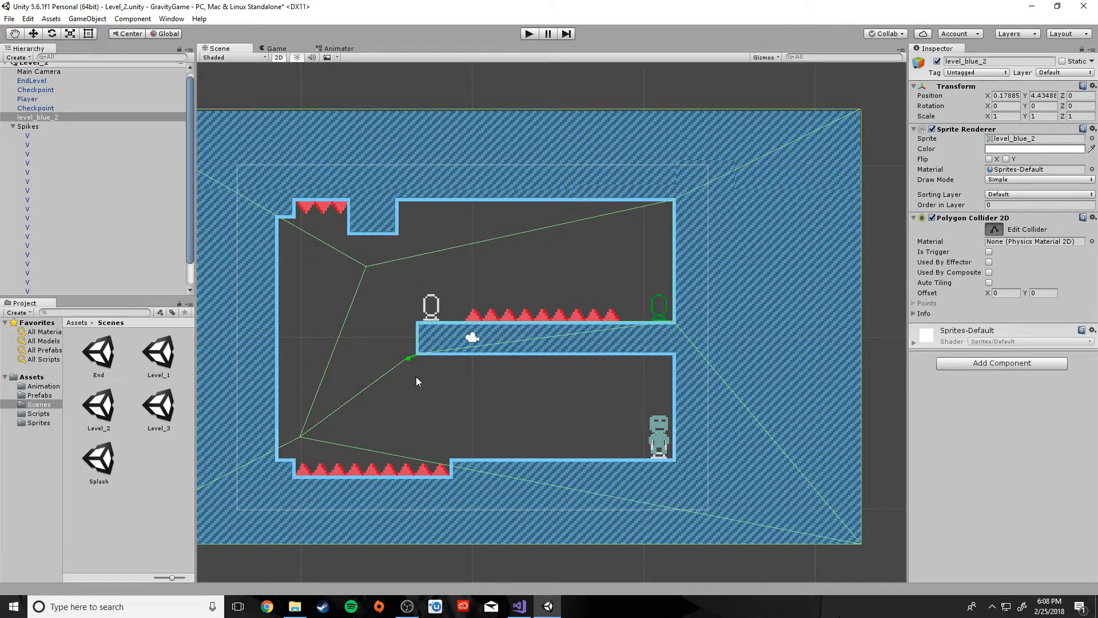
{"action": "left_click_drag", "start_coordinate": [417, 379], "coordinate": [681, 372]}
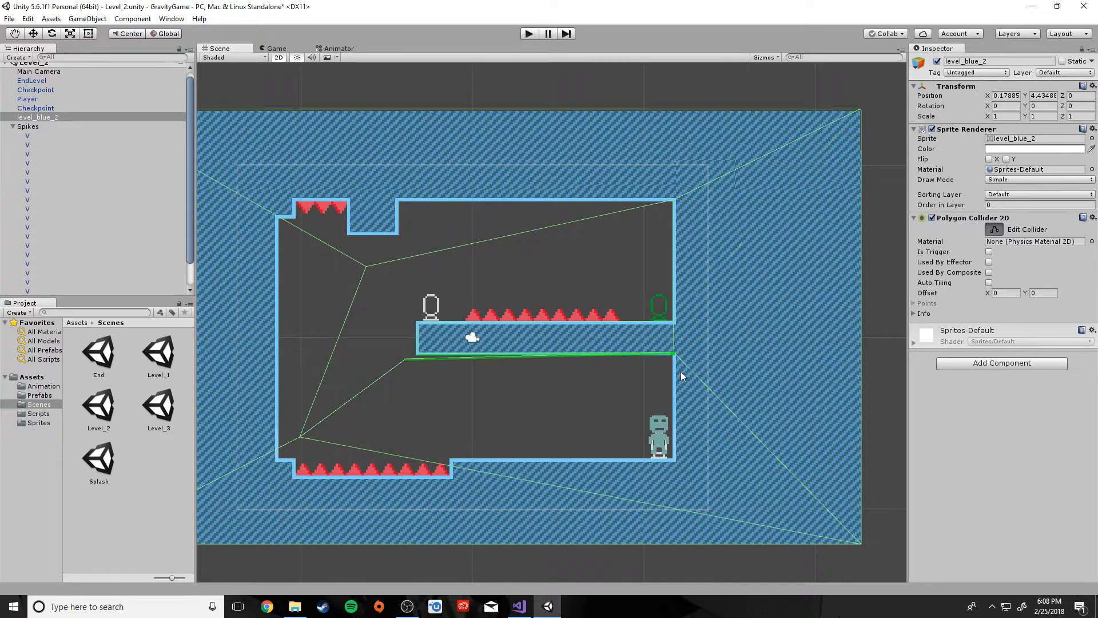
- Fit the rest of the collider outline to the floor, lower spike pit, side wall and ceiling block of the room
{"action": "left_click_drag", "start_coordinate": [410, 355], "coordinate": [674, 456]}
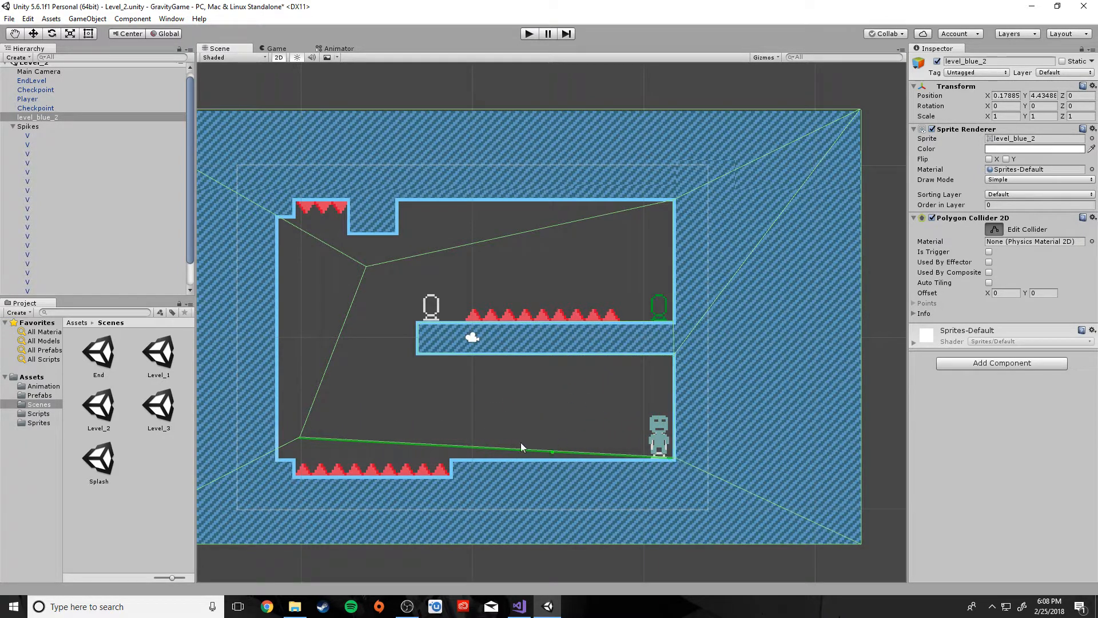
{"action": "left_click_drag", "start_coordinate": [460, 445], "coordinate": [450, 480]}
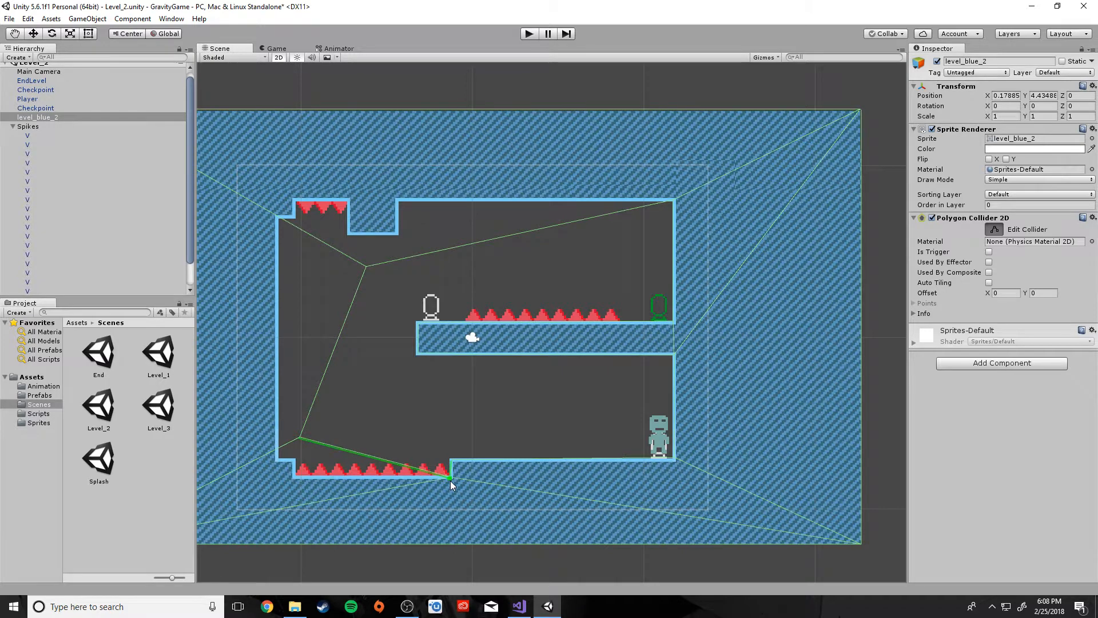
{"action": "left_click_drag", "start_coordinate": [334, 458], "coordinate": [283, 459]}
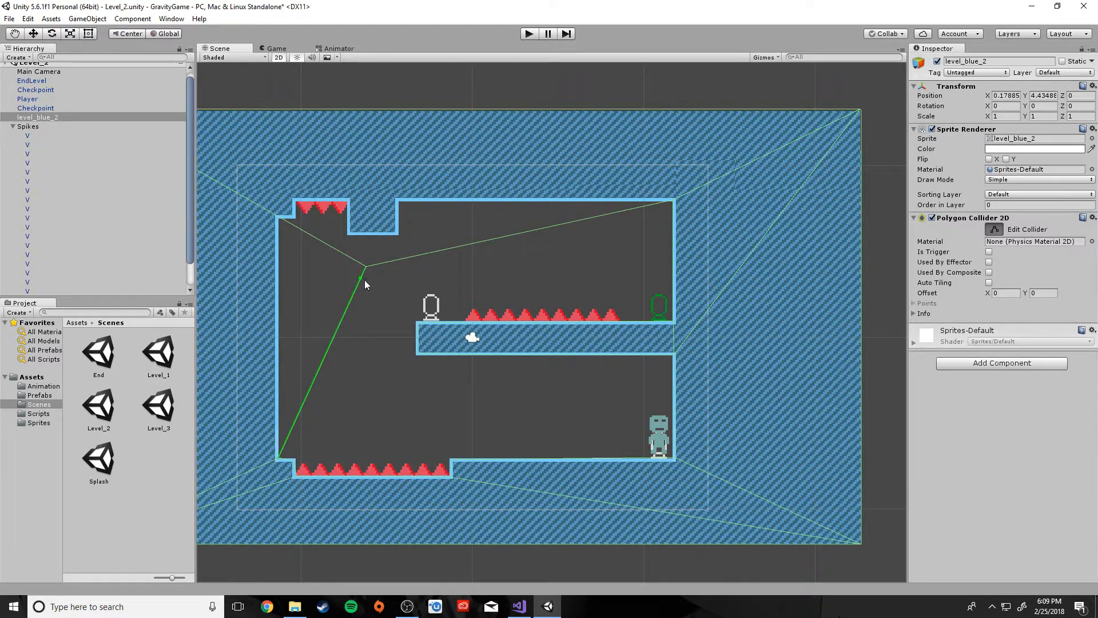
{"action": "left_click_drag", "start_coordinate": [368, 266], "coordinate": [400, 200]}
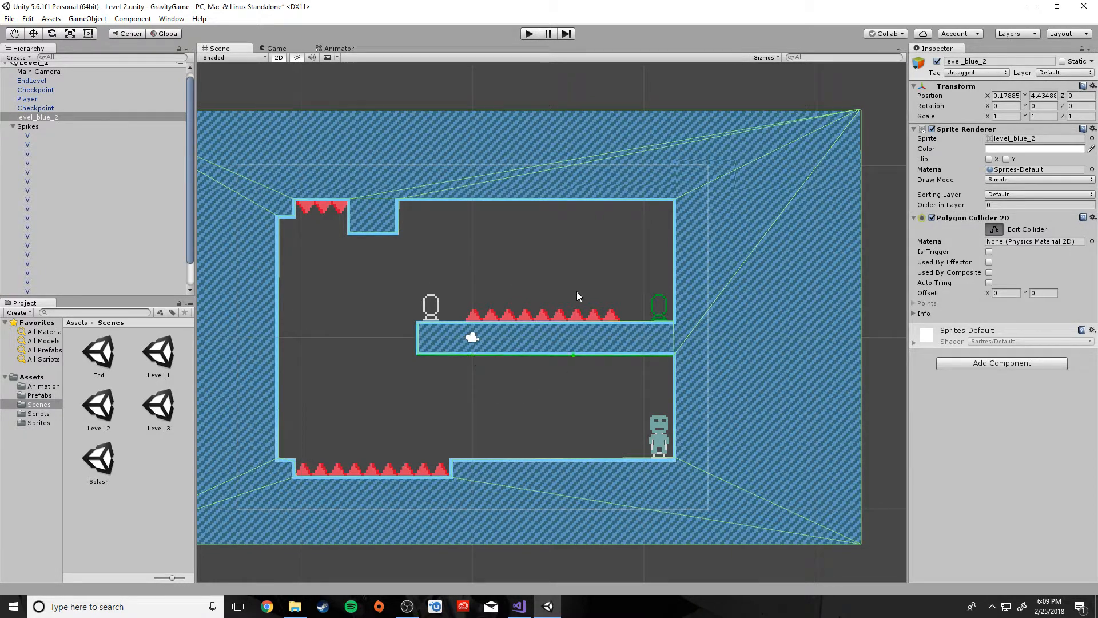
- Playtest Level_2 by walking and flipping gravity between the floor, middle ledge and ceiling block, and stop the game
{"action": "left_click", "coordinate": [529, 33]}
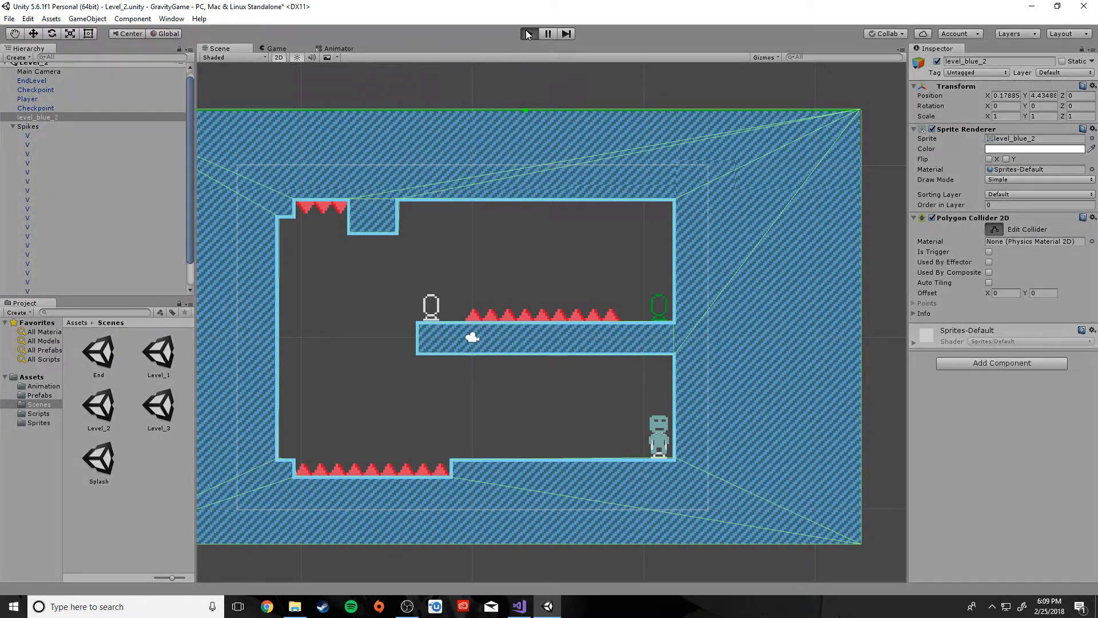
{"action": "key", "text": "Left"}
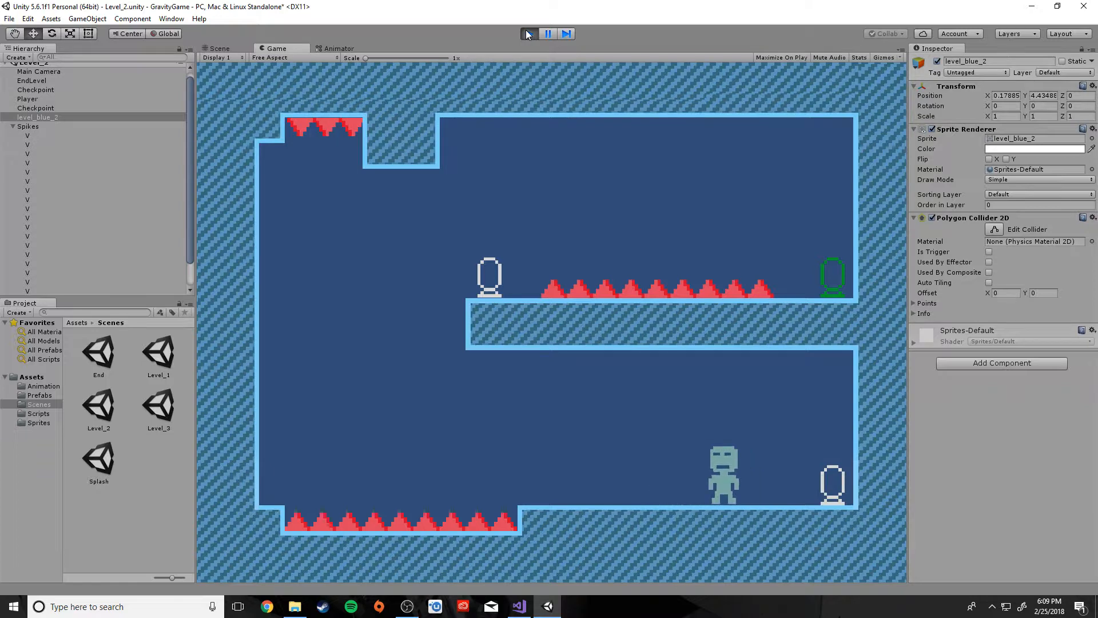
{"action": "key", "text": "Right"}
{"action": "key", "text": "space"}
{"action": "key", "text": "Left"}
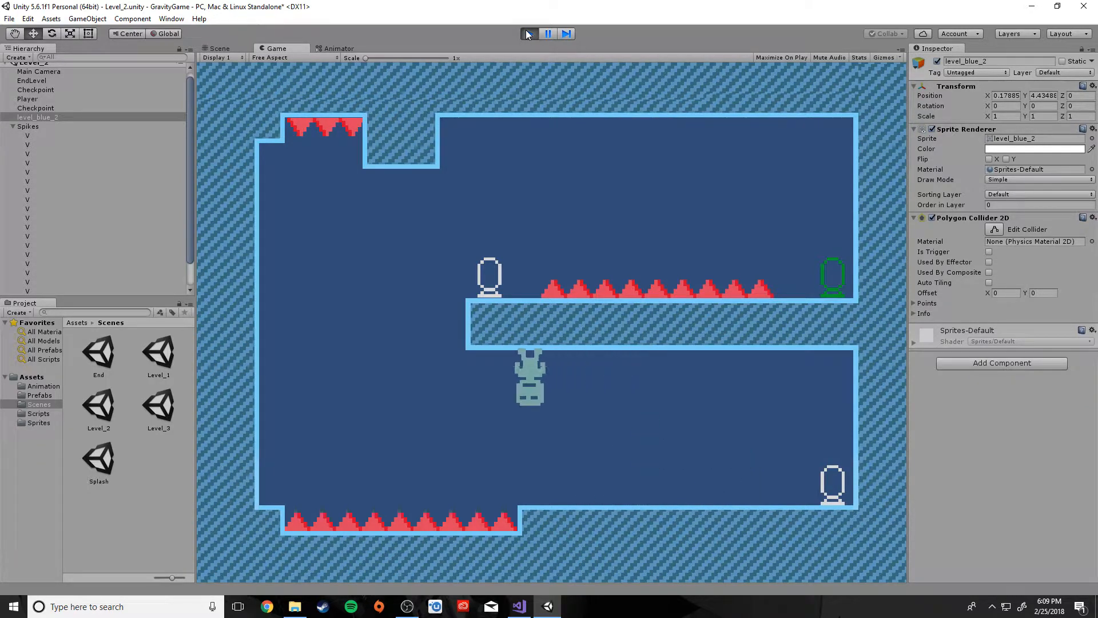
{"action": "key", "text": "Right"}
{"action": "key", "text": "space"}
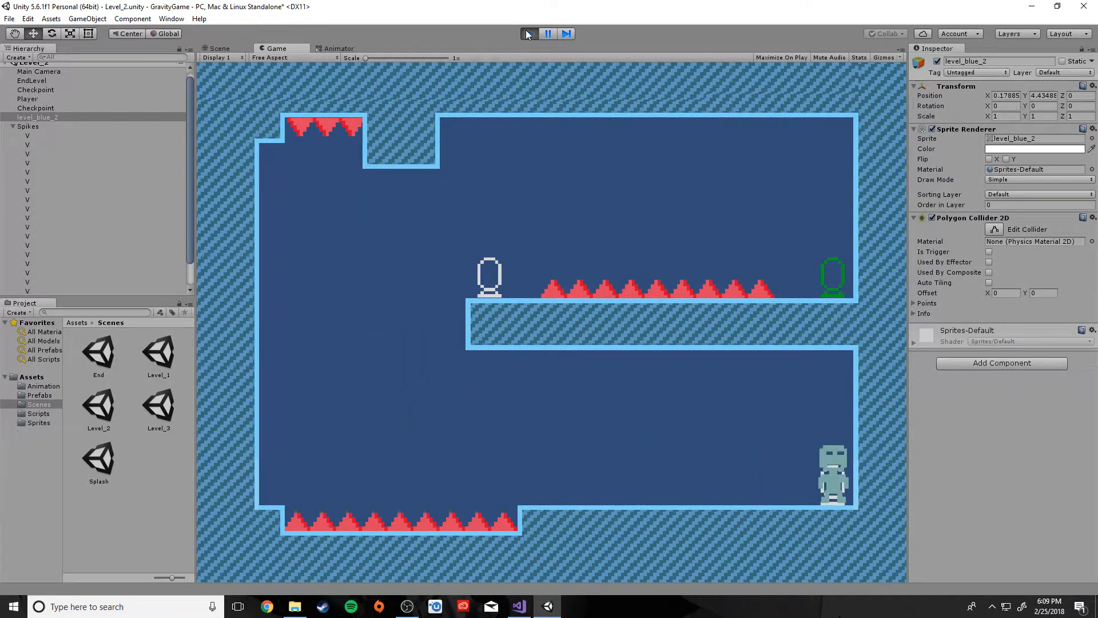
{"action": "key", "text": "Left"}
{"action": "key", "text": "space"}
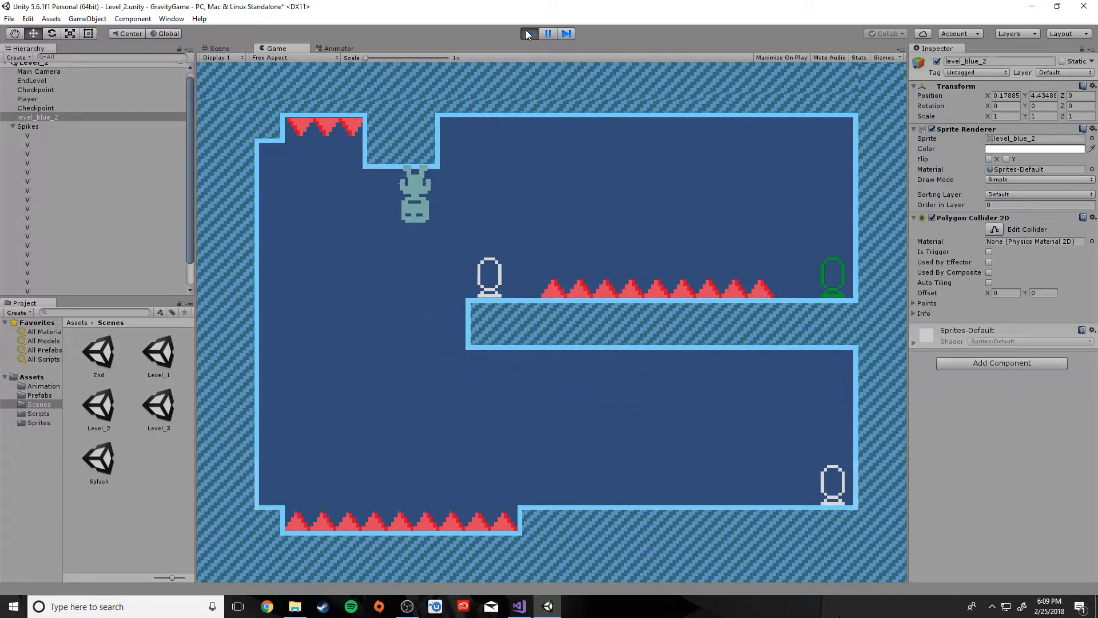
{"action": "key", "text": "space"}
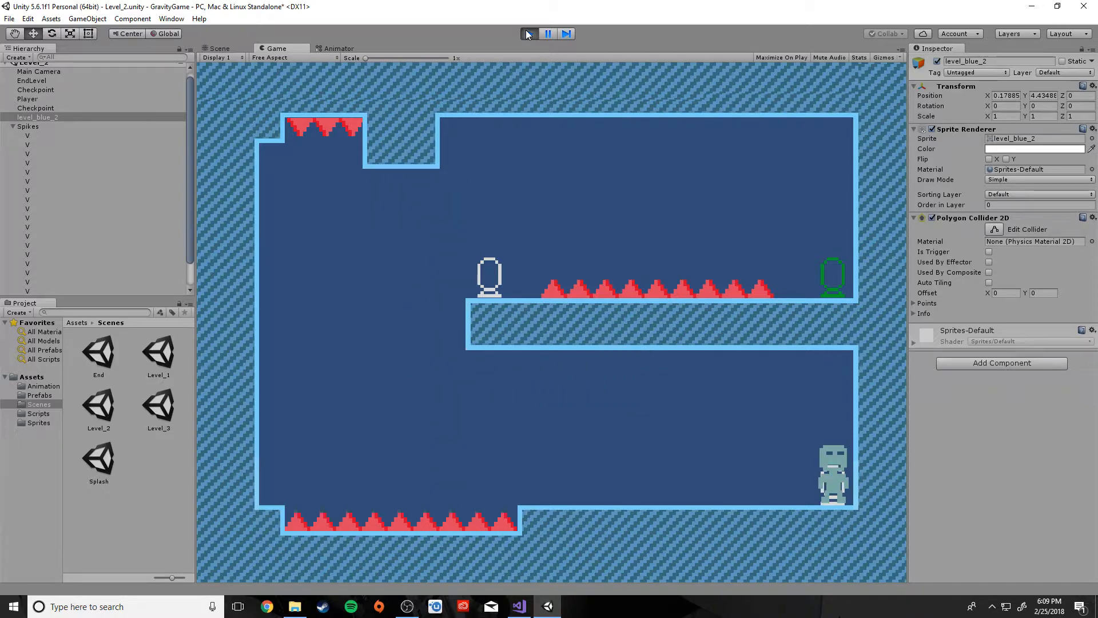
{"action": "left_click", "coordinate": [528, 35]}
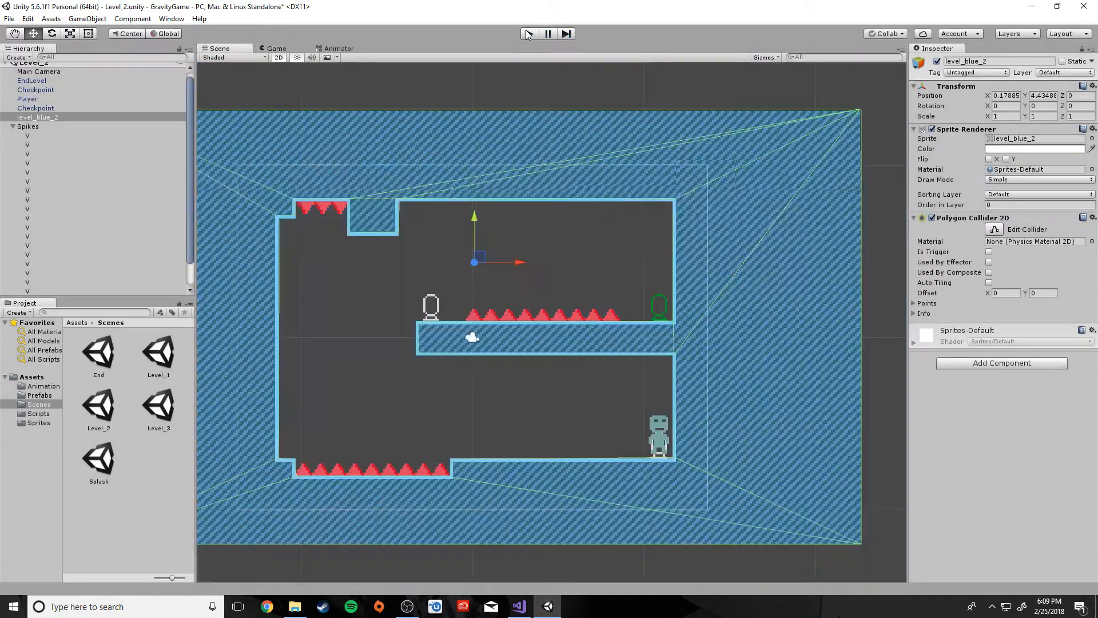
- Set the Main Camera's background color to black
{"action": "left_click", "coordinate": [40, 71]}
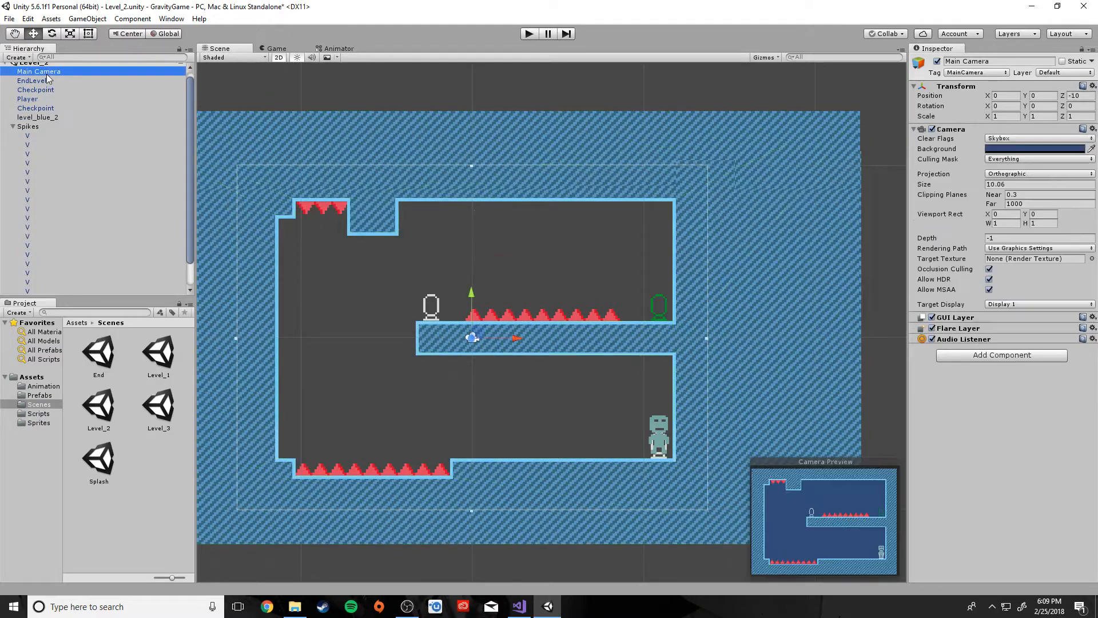
{"action": "left_click", "coordinate": [998, 149]}
{"action": "left_click_drag", "start_coordinate": [397, 329], "coordinate": [300, 401]}
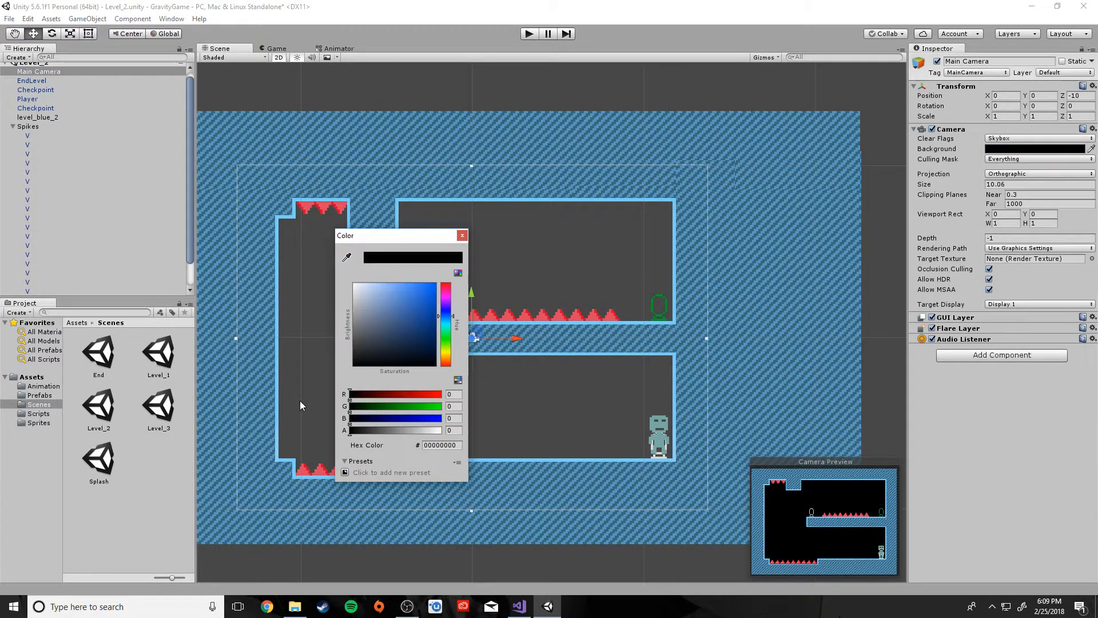
{"action": "left_click", "coordinate": [462, 235]}
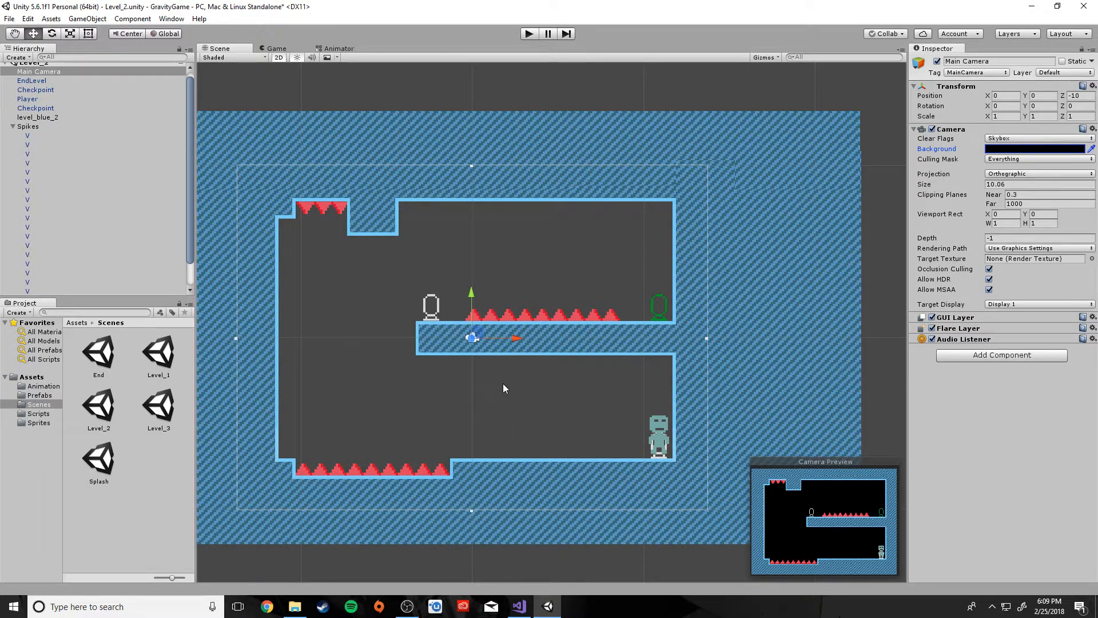
{"action": "left_click", "coordinate": [105, 417]}
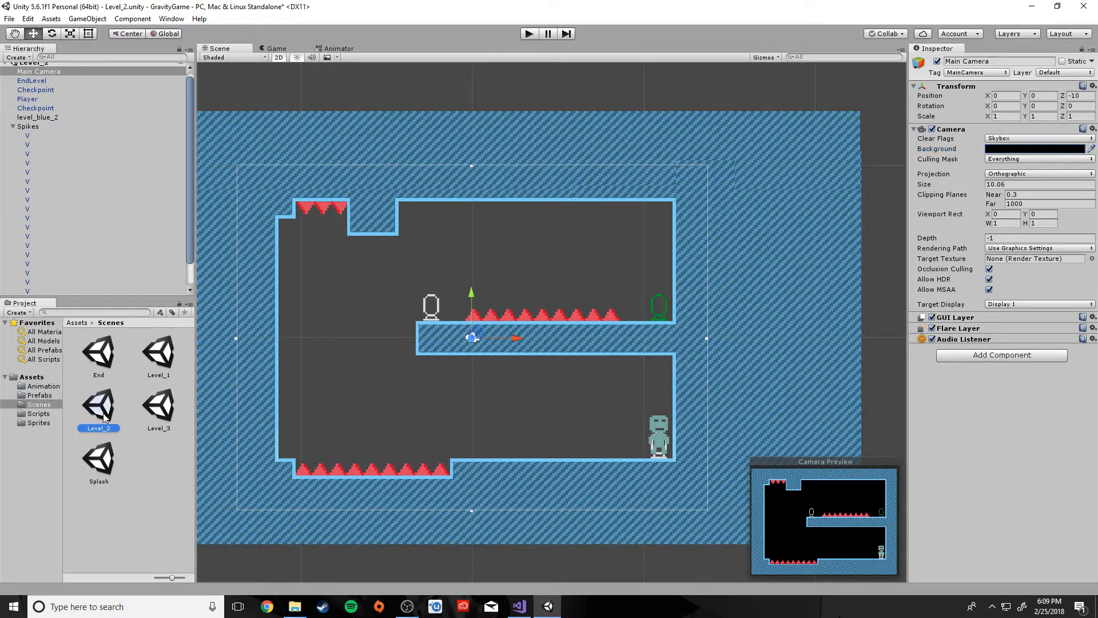
{"action": "left_click", "coordinate": [172, 415]}
{"action": "left_click", "coordinate": [167, 366]}
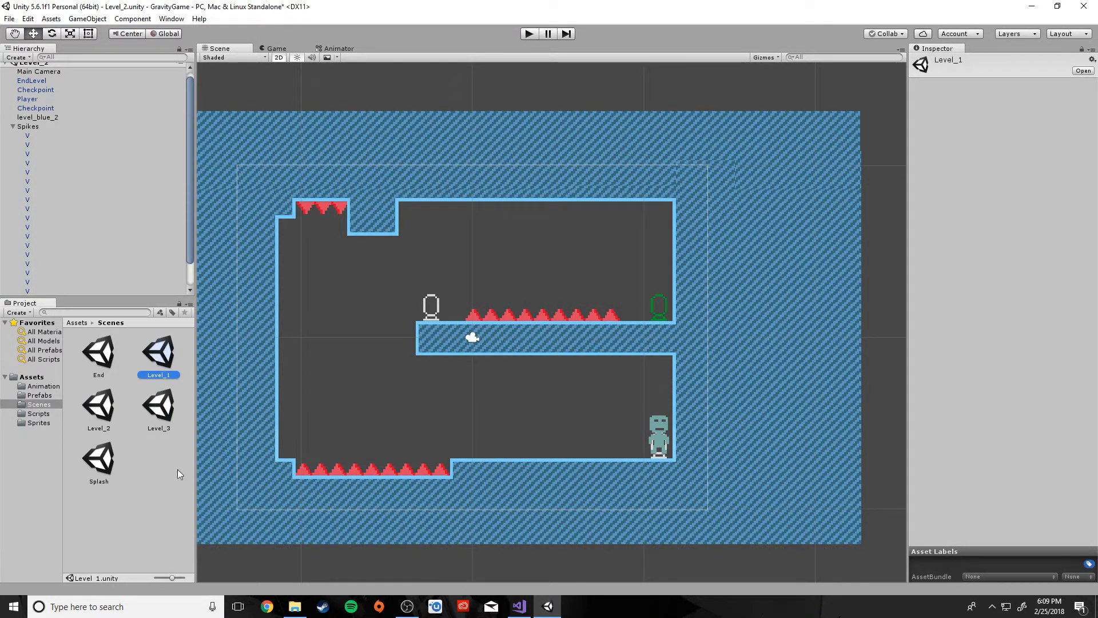
{"action": "left_click", "coordinate": [108, 407]}
{"action": "left_click", "coordinate": [175, 408]}
{"action": "left_click", "coordinate": [166, 363]}
{"action": "left_click", "coordinate": [96, 411]}
{"action": "left_click", "coordinate": [164, 405]}
{"action": "left_click", "coordinate": [163, 358]}
{"action": "left_click", "coordinate": [110, 405]}
{"action": "left_click", "coordinate": [170, 404]}
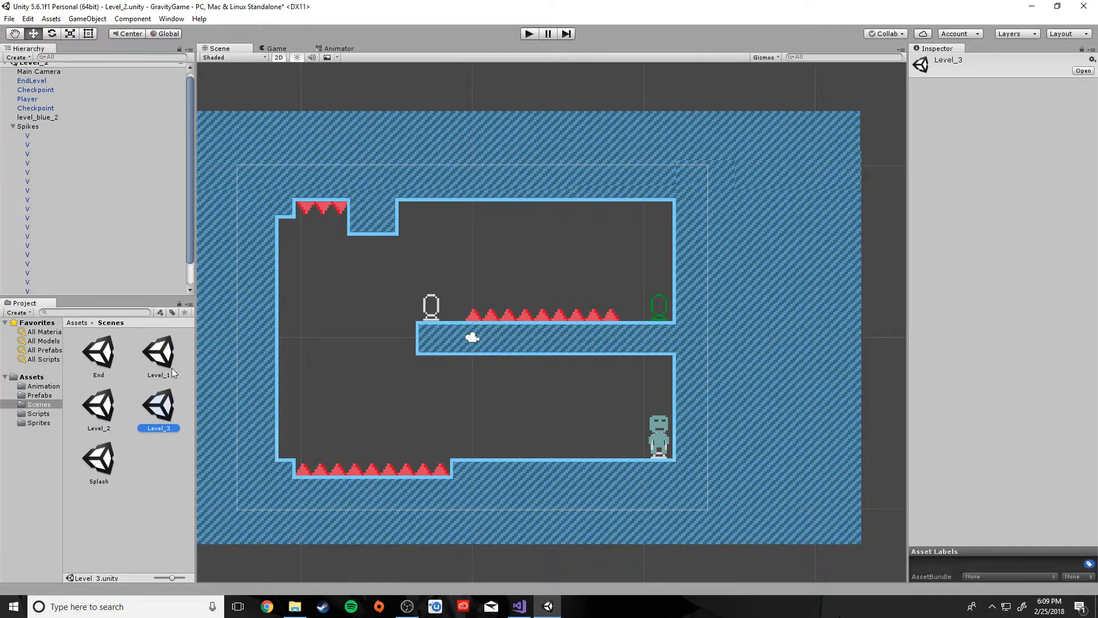
{"action": "left_click", "coordinate": [170, 366]}
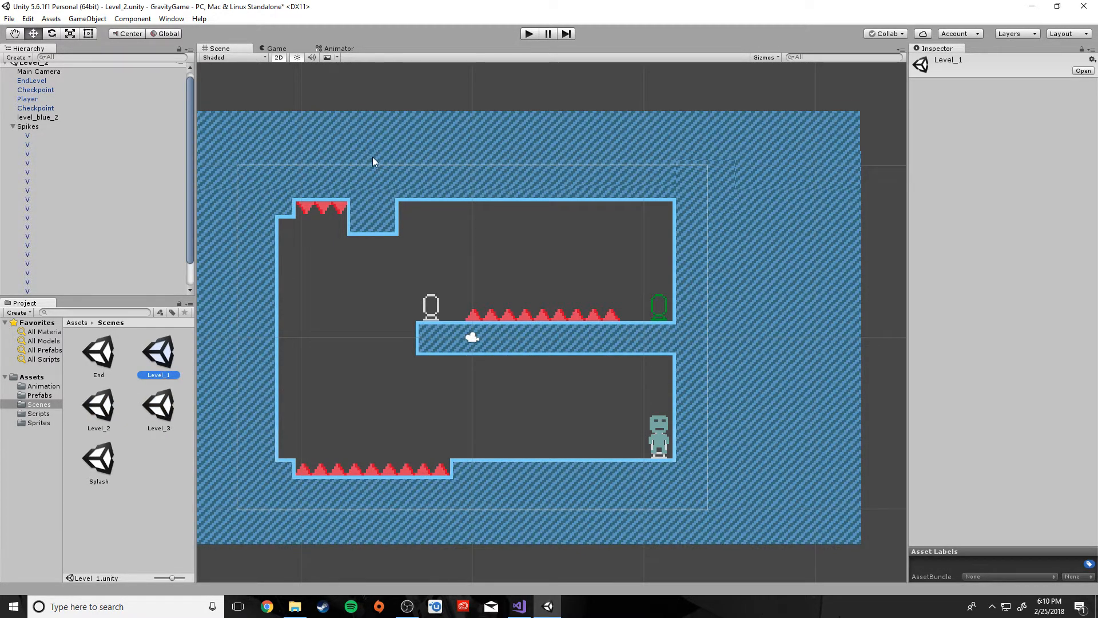
{"action": "left_click", "coordinate": [169, 412]}
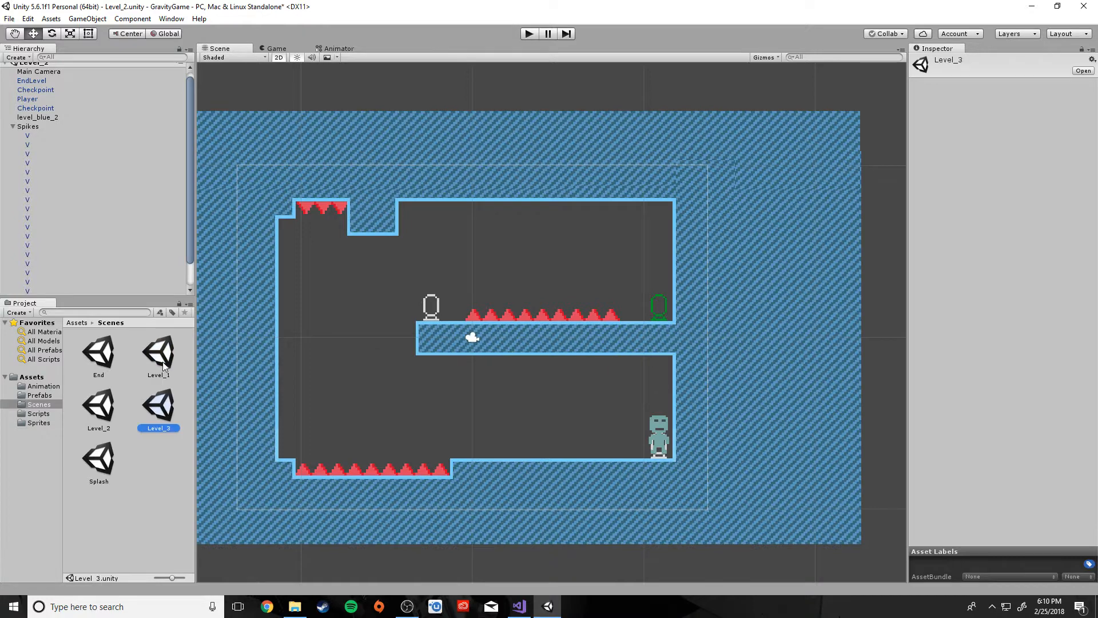
- Open the Level_1 scene and select the Level_3 scene asset
{"action": "double_click", "coordinate": [162, 362]}
{"action": "left_click", "coordinate": [536, 326]}
{"action": "left_click", "coordinate": [166, 411]}
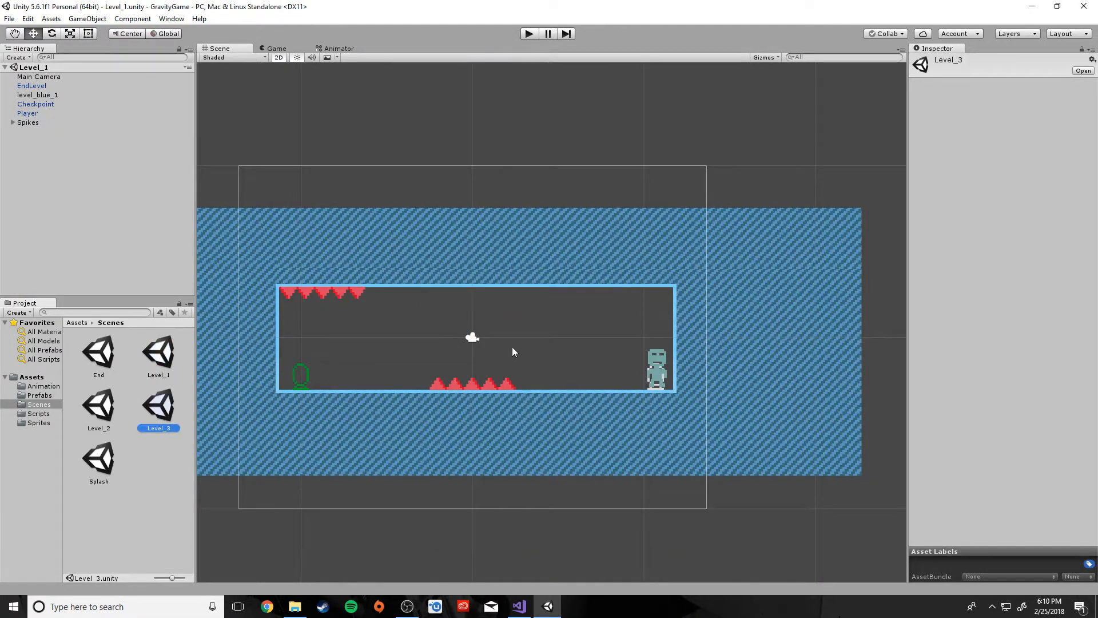
- Examine the level_blue_2 and level_blue_3 images in the Sprites folder
{"action": "left_click", "coordinate": [37, 423]}
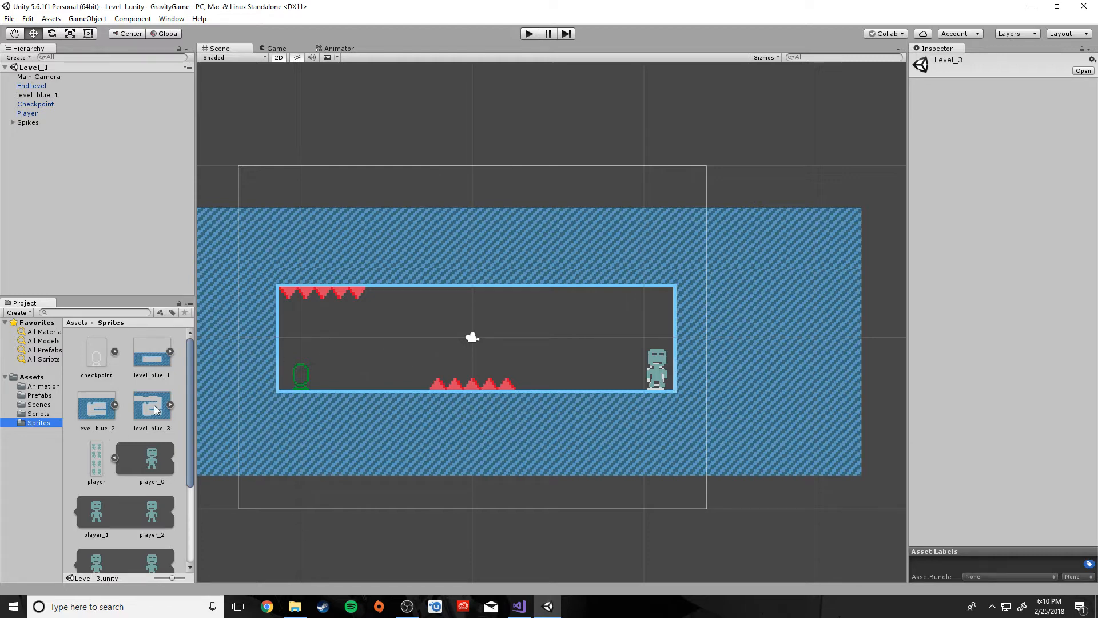
{"action": "left_click", "coordinate": [96, 408]}
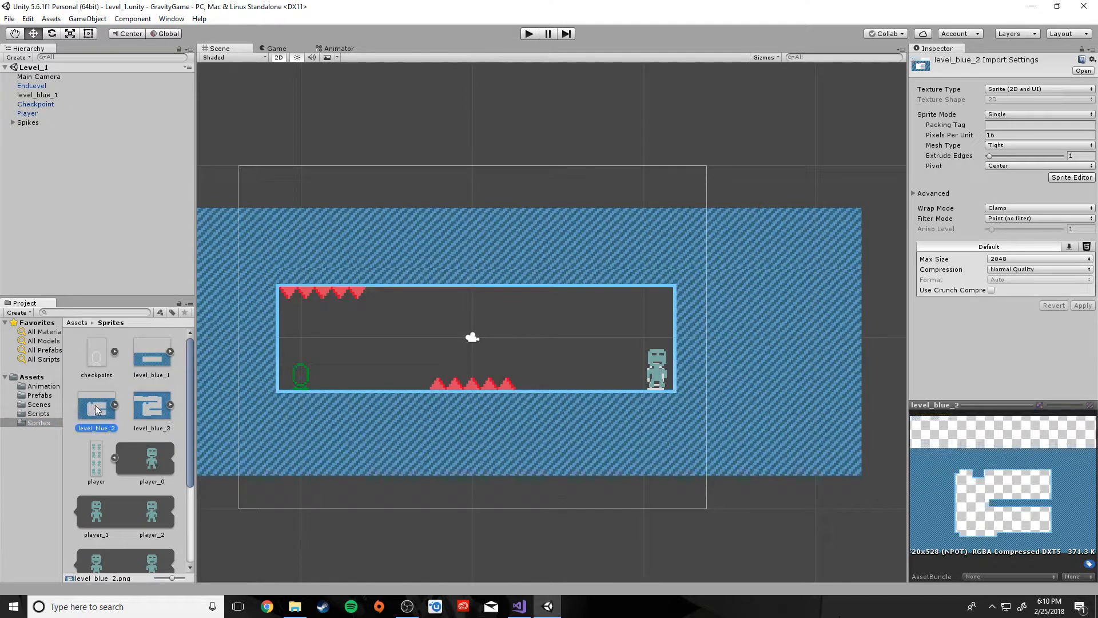
{"action": "left_click", "coordinate": [152, 411]}
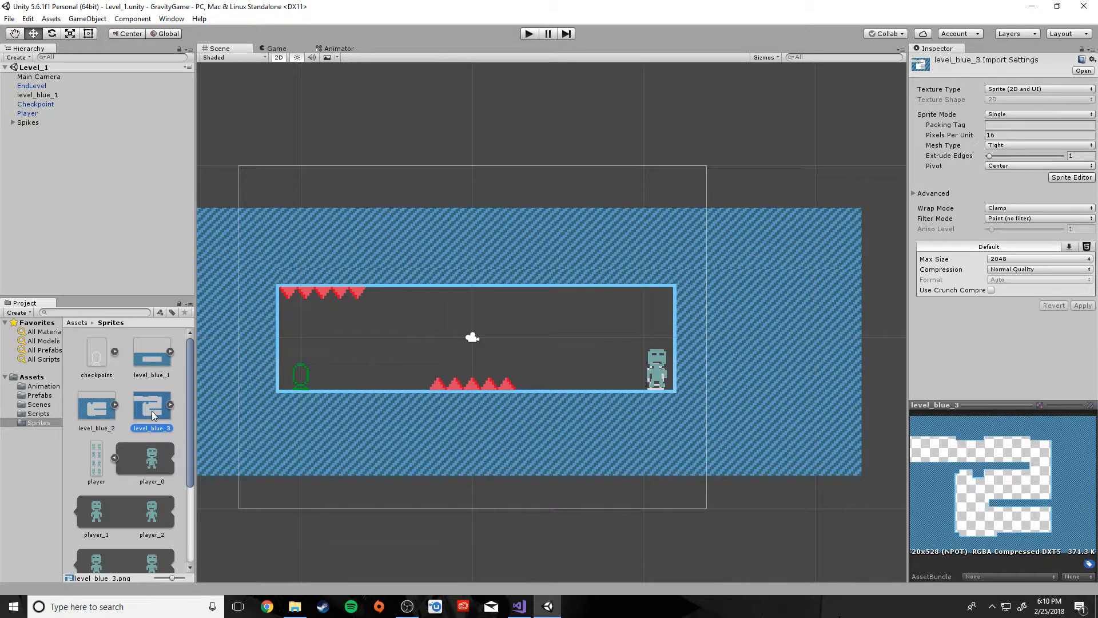
- Preview the level_blue_1 sprite and switch to File Explorer to examine the Gravity Game application and Gravity Game_Data folder in the GravityGame folder
{"action": "left_click", "coordinate": [150, 361]}
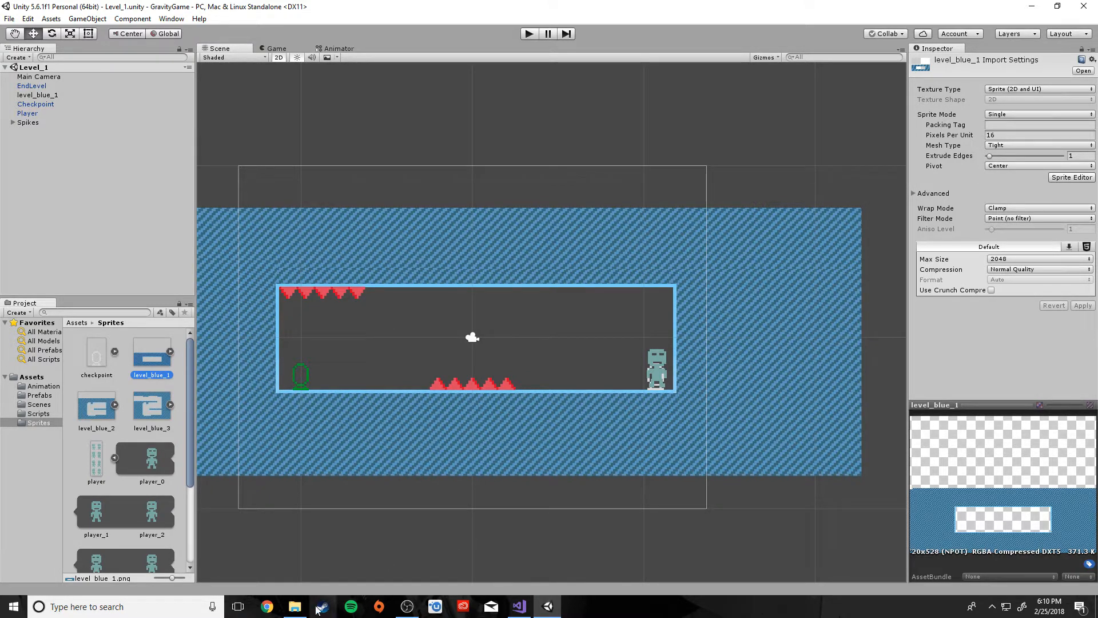
{"action": "left_click", "coordinate": [294, 607]}
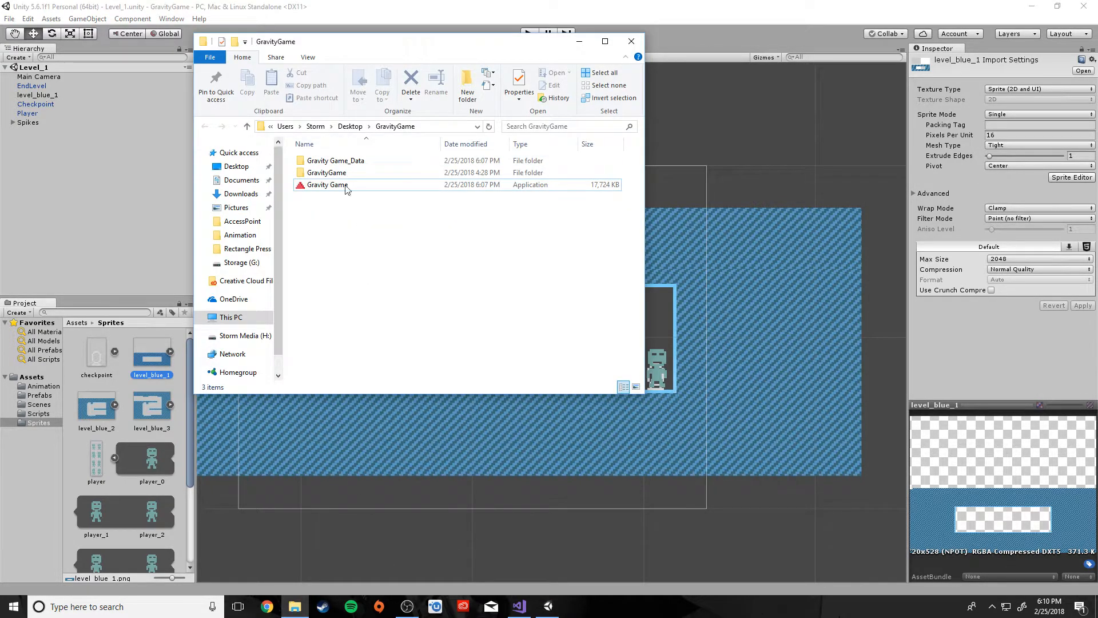
{"action": "left_click", "coordinate": [354, 161]}
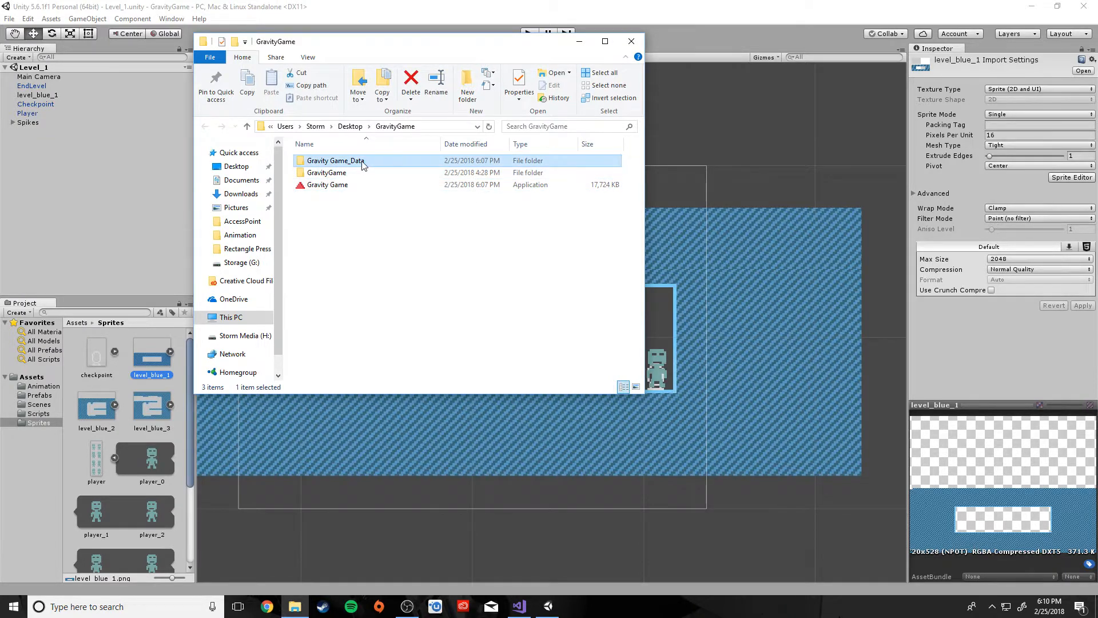
{"action": "left_click", "coordinate": [343, 186]}
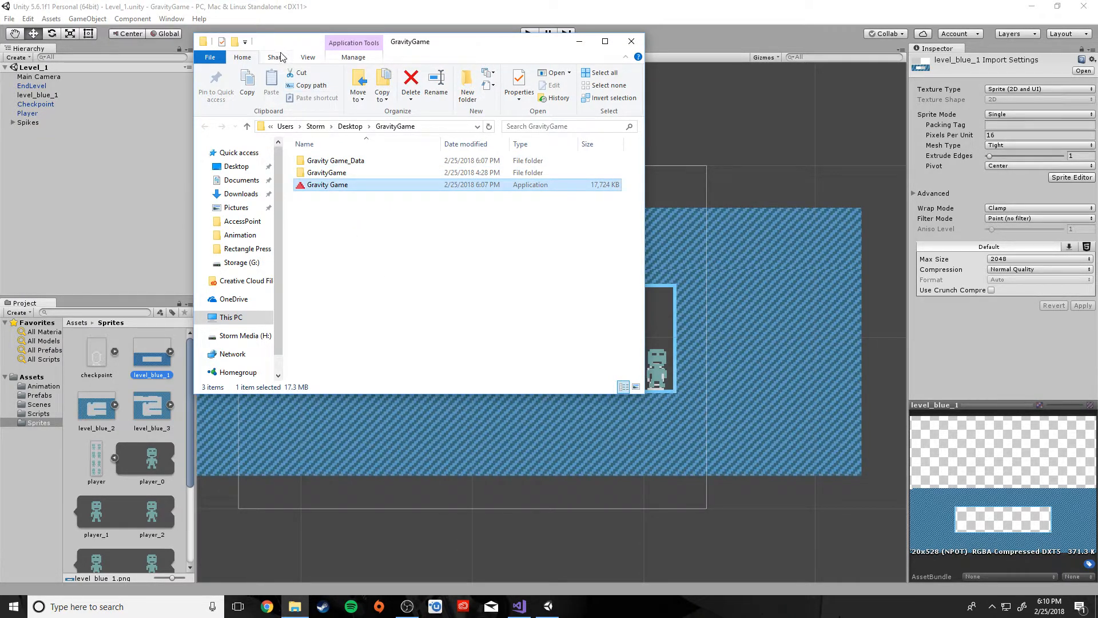
{"action": "left_click_drag", "start_coordinate": [283, 44], "coordinate": [398, 116]}
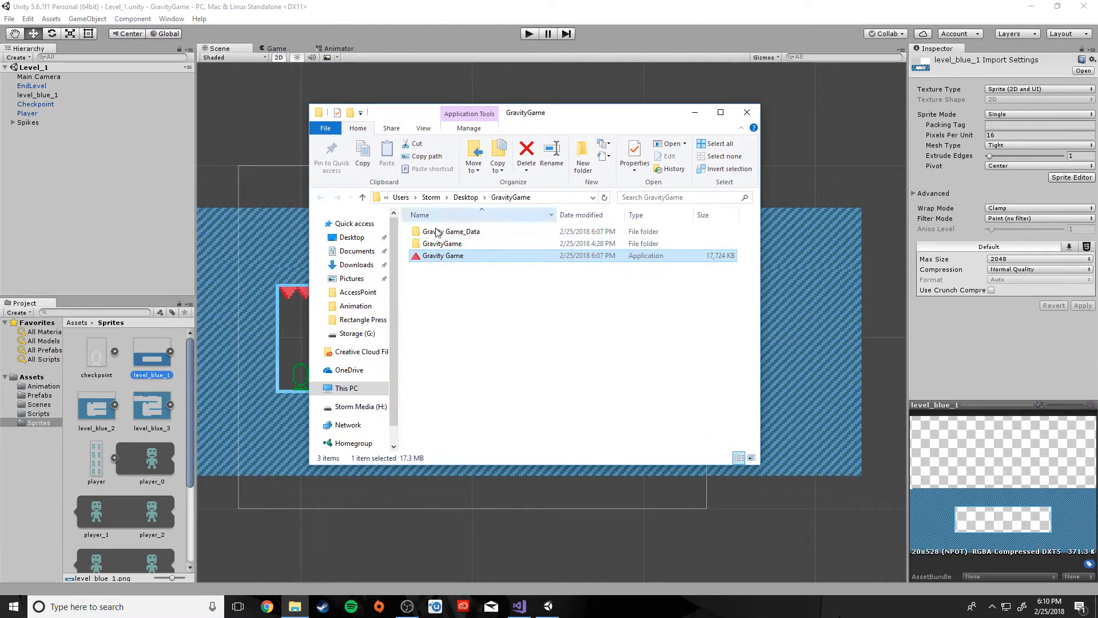
{"action": "left_click", "coordinate": [465, 294]}
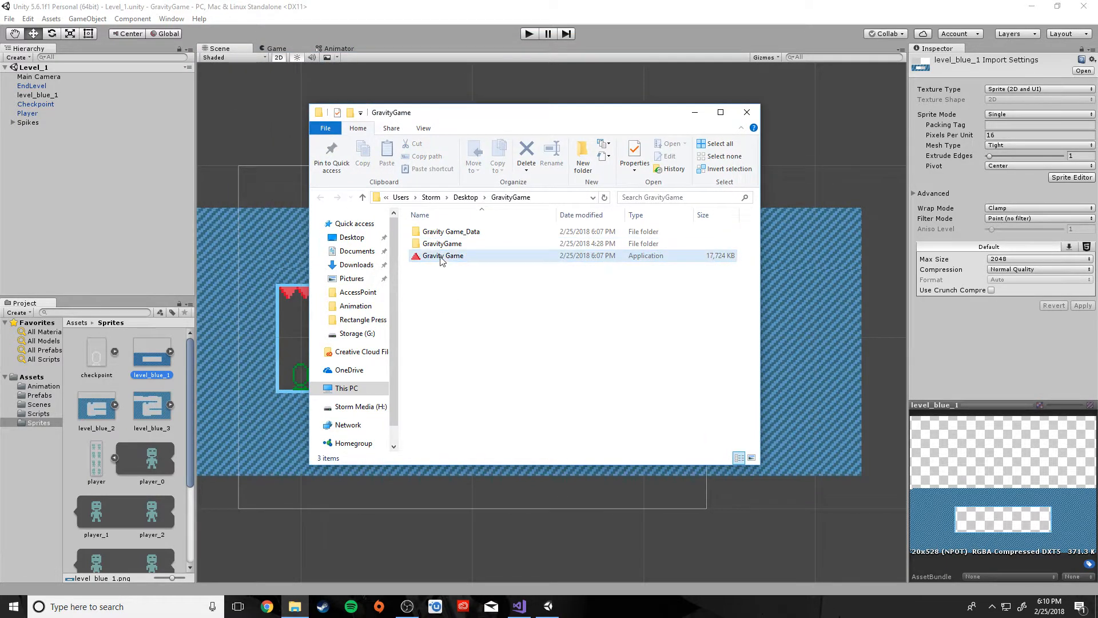